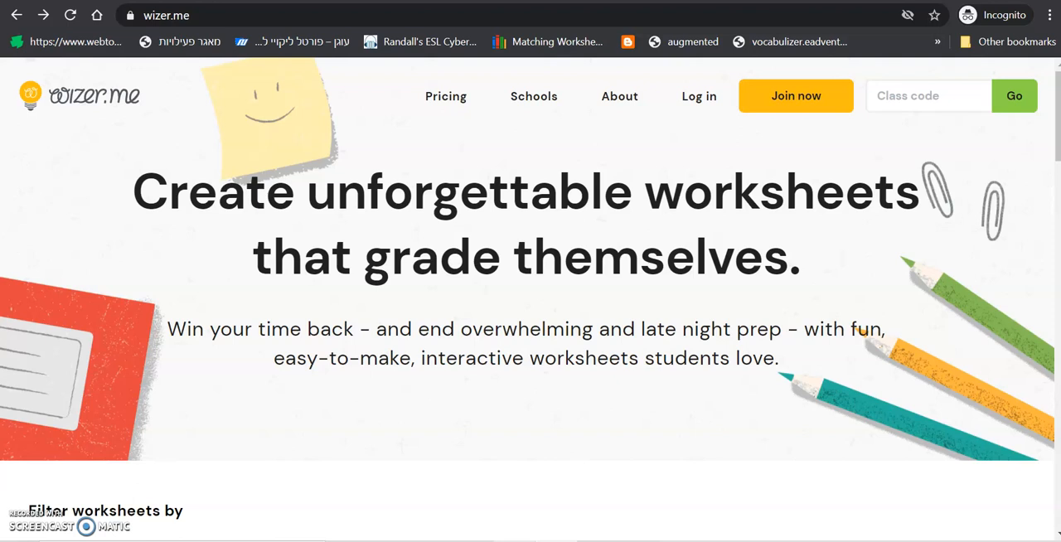
# Open the wizer.me sign-up, select the teacher account type and choose to sign up with Google
pyautogui.moveTo(473, 541)
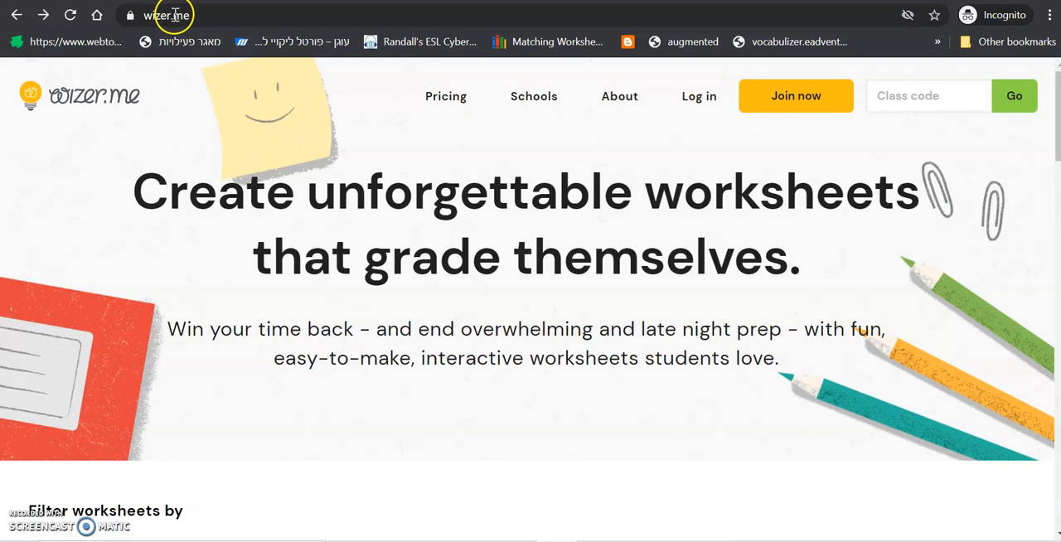
pyautogui.click(818, 116)
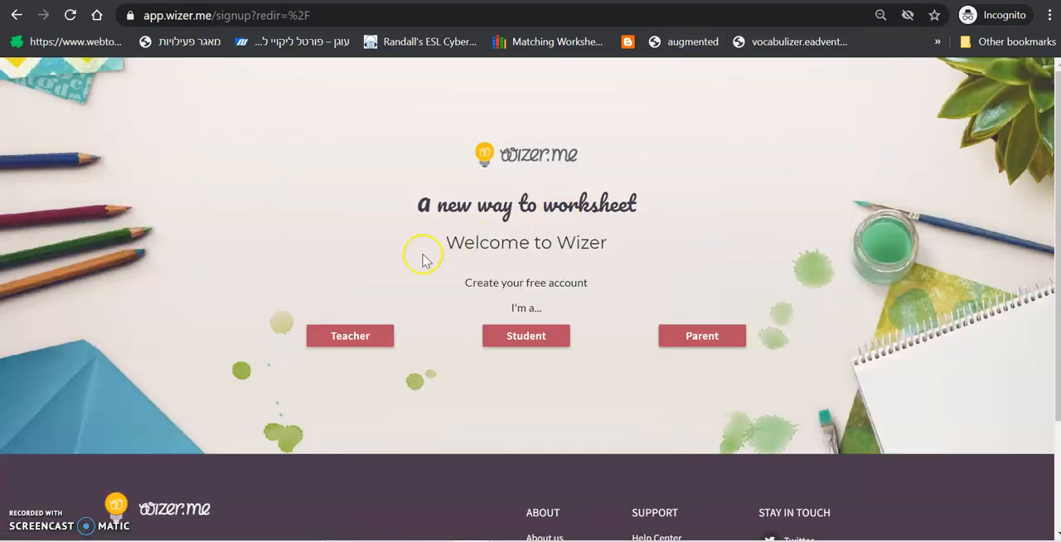
pyautogui.click(354, 340)
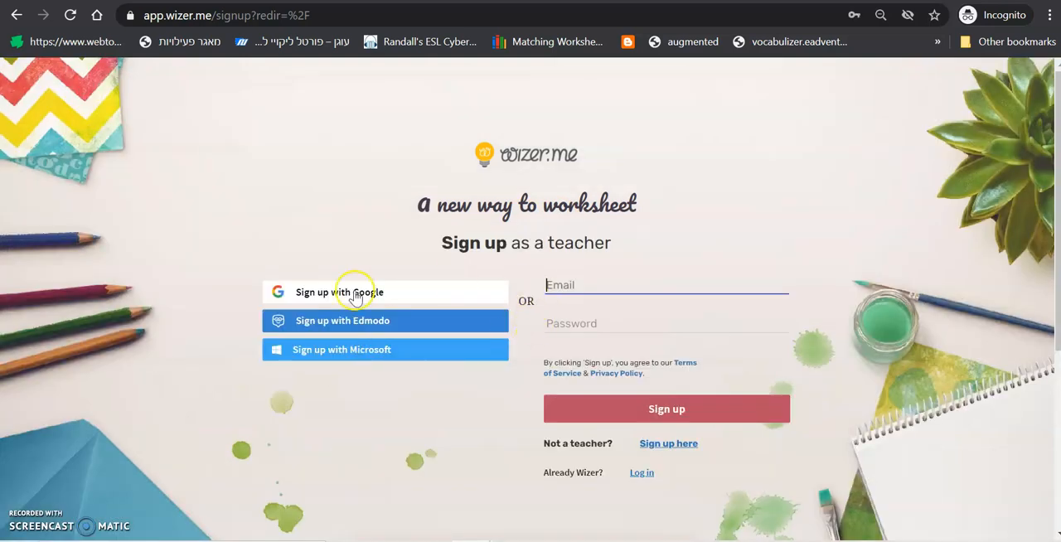
pyautogui.click(366, 297)
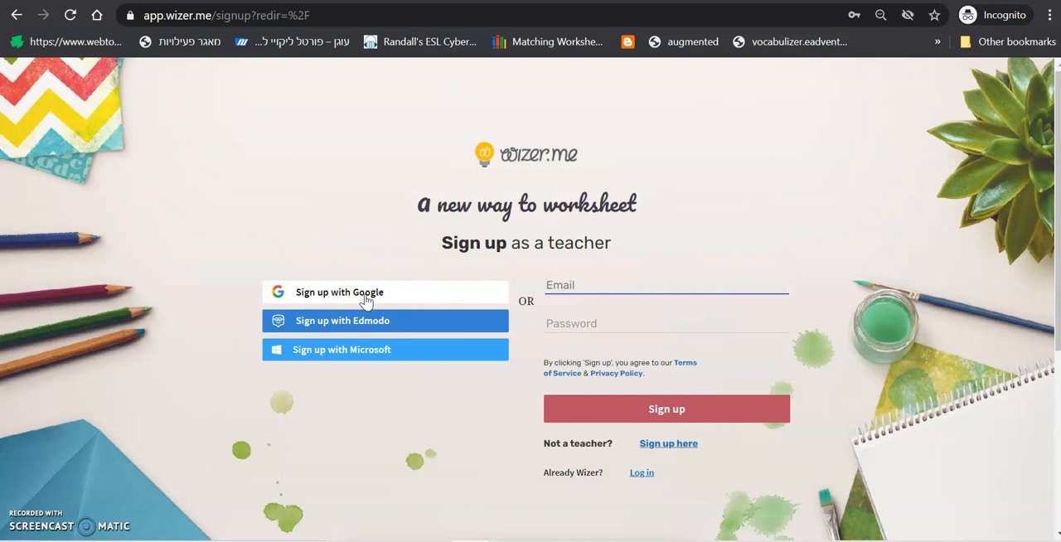
# Switch to the signed-in Wizer dashboard and create a new worksheet
pyautogui.click(27, 538)
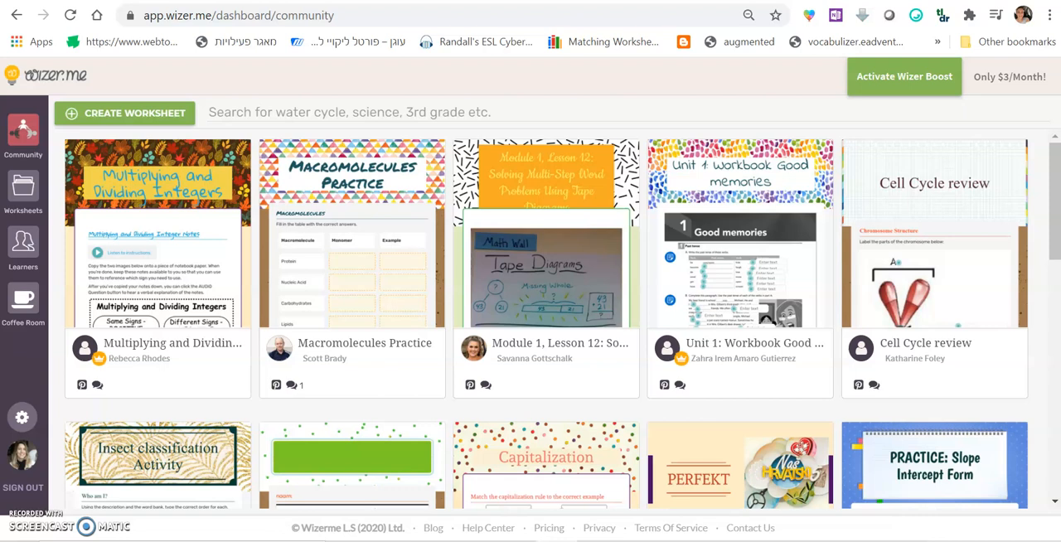
pyautogui.click(137, 118)
pyautogui.click(139, 122)
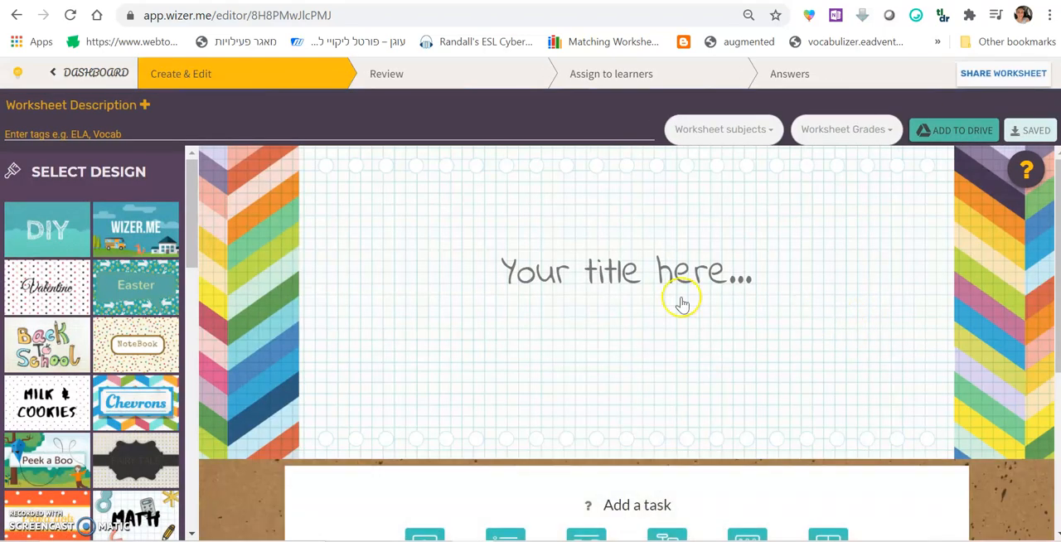
# Title the worksheet "Animals"
pyautogui.click(677, 269)
pyautogui.write('A')
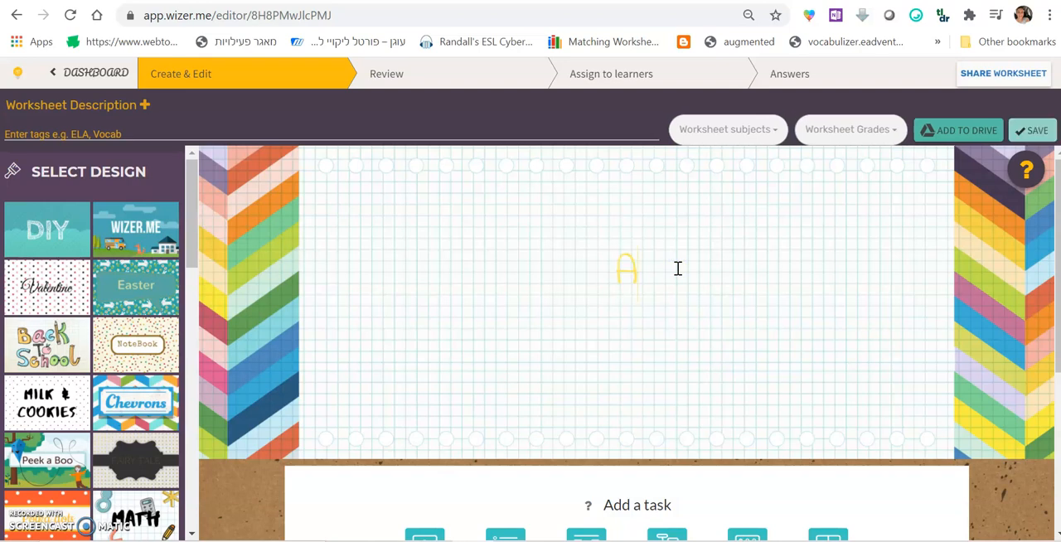
pyautogui.write('nimals')
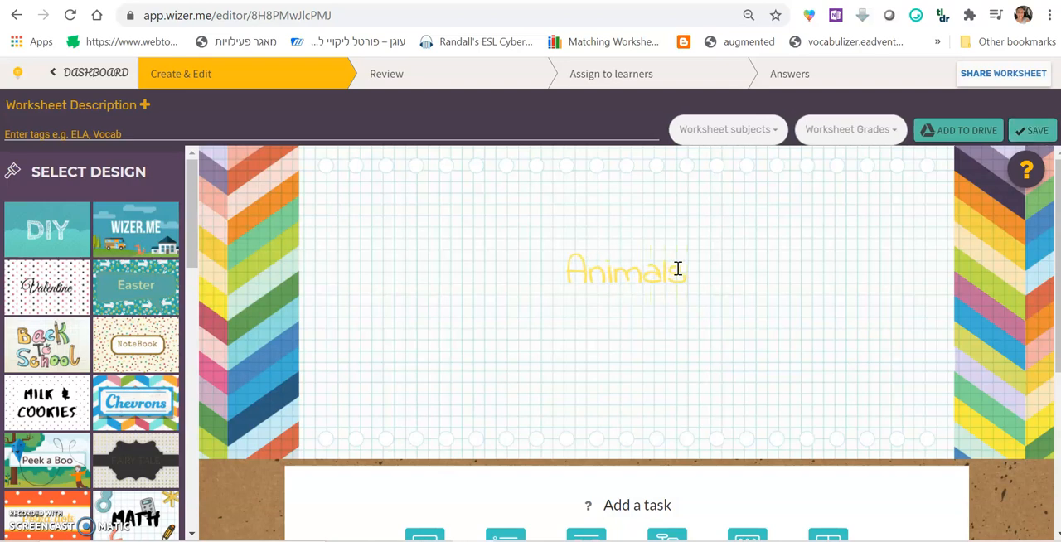
# Add an Image task to the worksheet
pyautogui.scroll(-3, 677, 268)
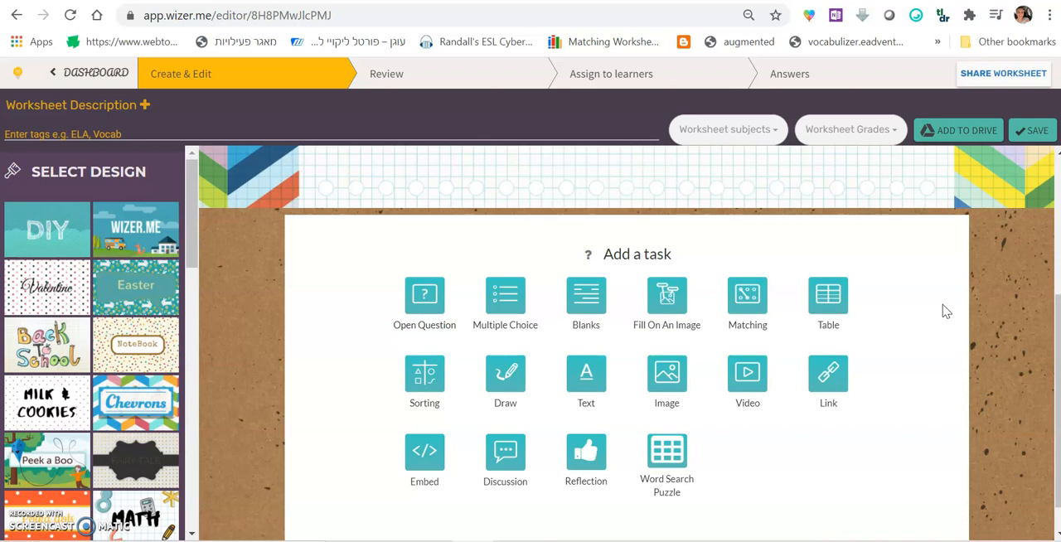
pyautogui.click(905, 370)
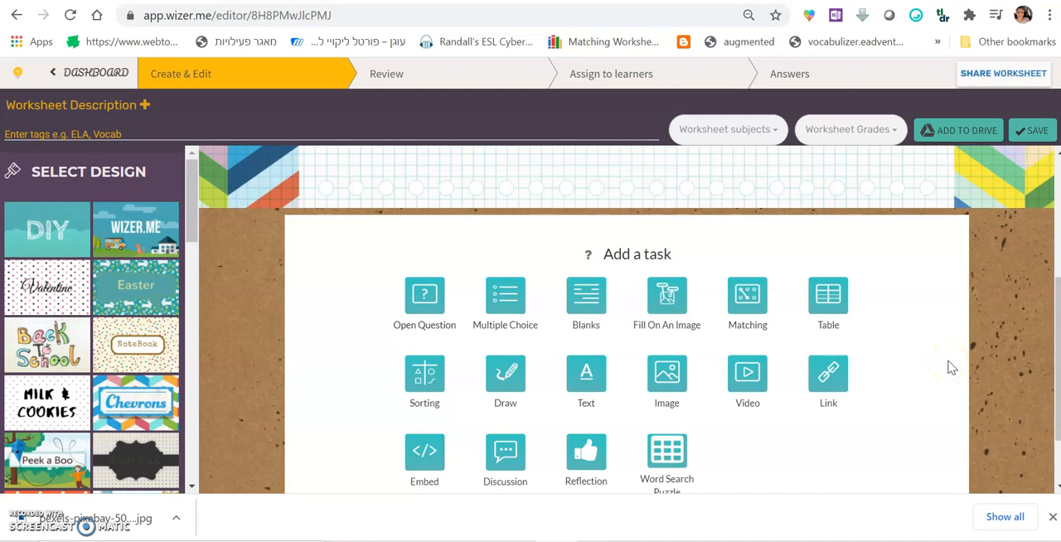
pyautogui.click(669, 380)
pyautogui.click(673, 381)
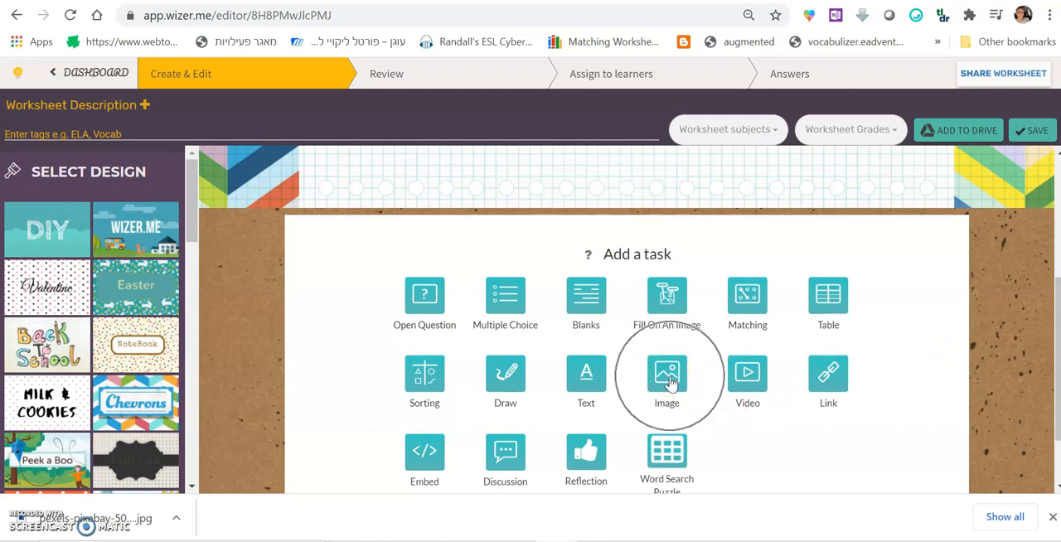
pyautogui.click(670, 379)
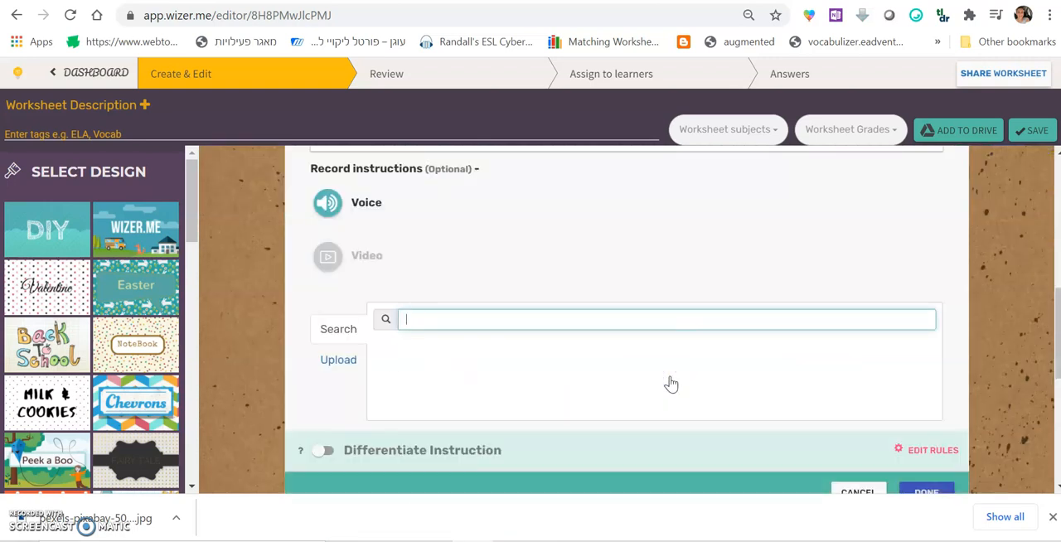
# Upload the picture pexels-pixabay-50988 from the Downloads folder into the Image task
pyautogui.click(343, 366)
pyautogui.click(345, 368)
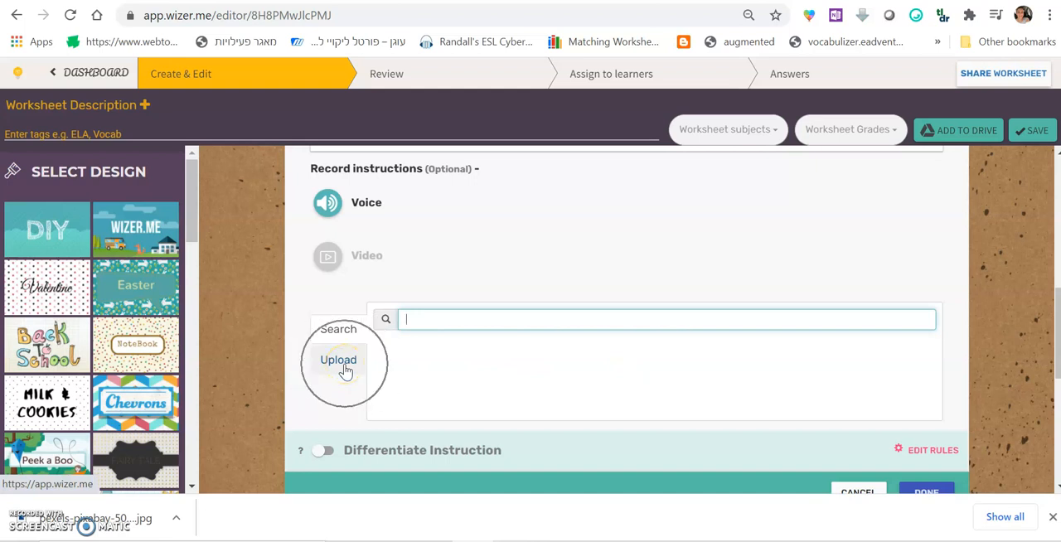
pyautogui.click(643, 355)
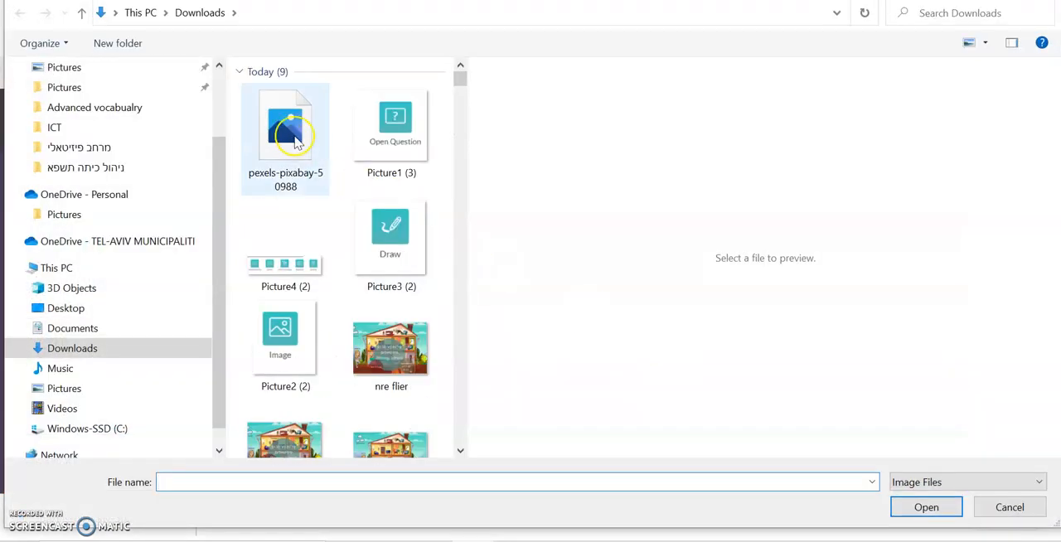
pyautogui.click(294, 141)
pyautogui.click(926, 506)
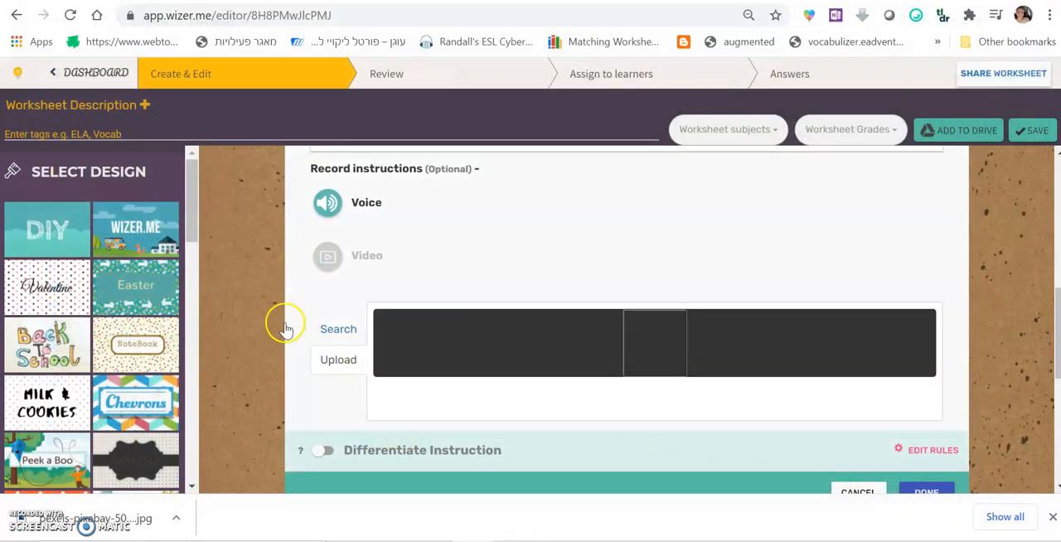
# Enter "Look at the picture below, can you guess what is the lesson about?" as the Image task's title
pyautogui.scroll(3, 319, 336)
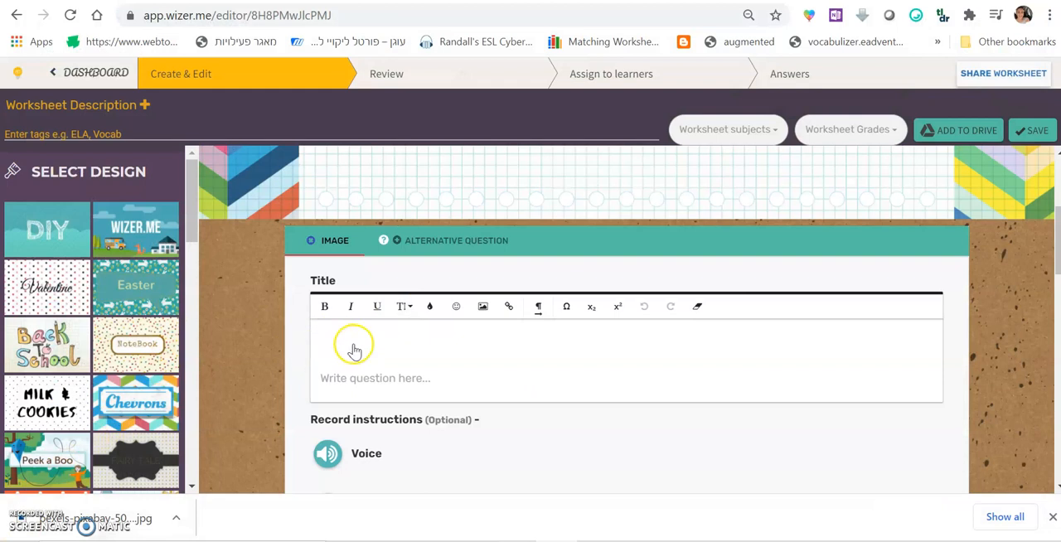
pyautogui.click(354, 350)
pyautogui.write('L')
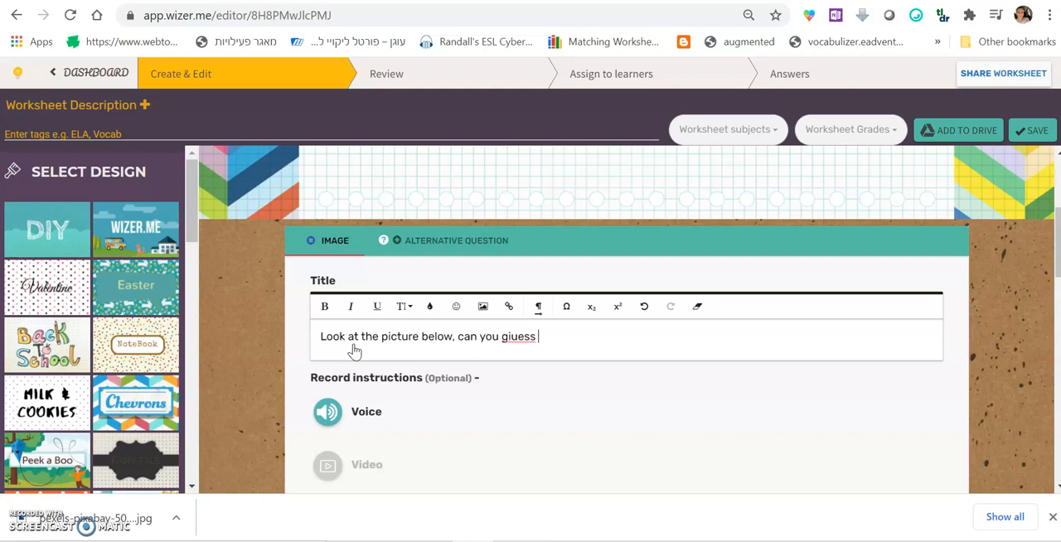
pyautogui.press('BackSpace')
pyautogui.press('BackSpace')
pyautogui.press('BackSpace')
pyautogui.press('BackSpace')
pyautogui.press('BackSpace')
pyautogui.press('BackSpace')
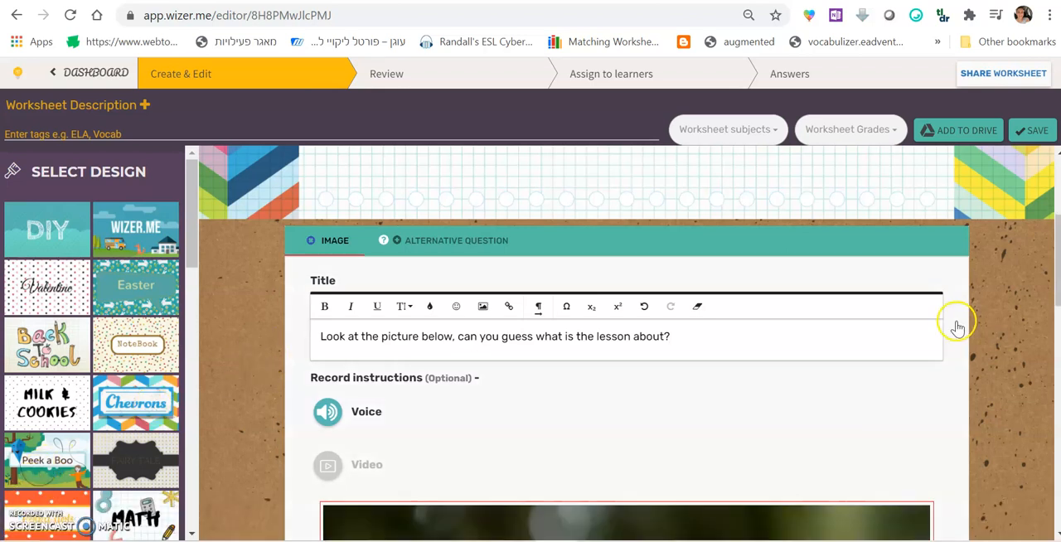
# Record voice instructions of about 15 seconds for the Image task and upload the recording
pyautogui.click(328, 414)
pyautogui.scroll(-2, 315, 406)
pyautogui.click(623, 290)
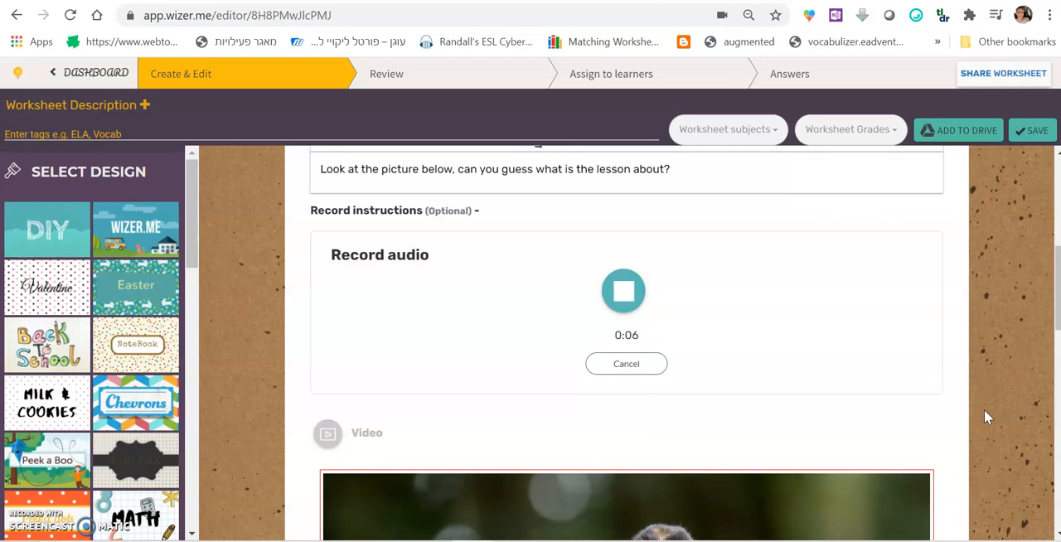
pyautogui.scroll(-4, 986, 417)
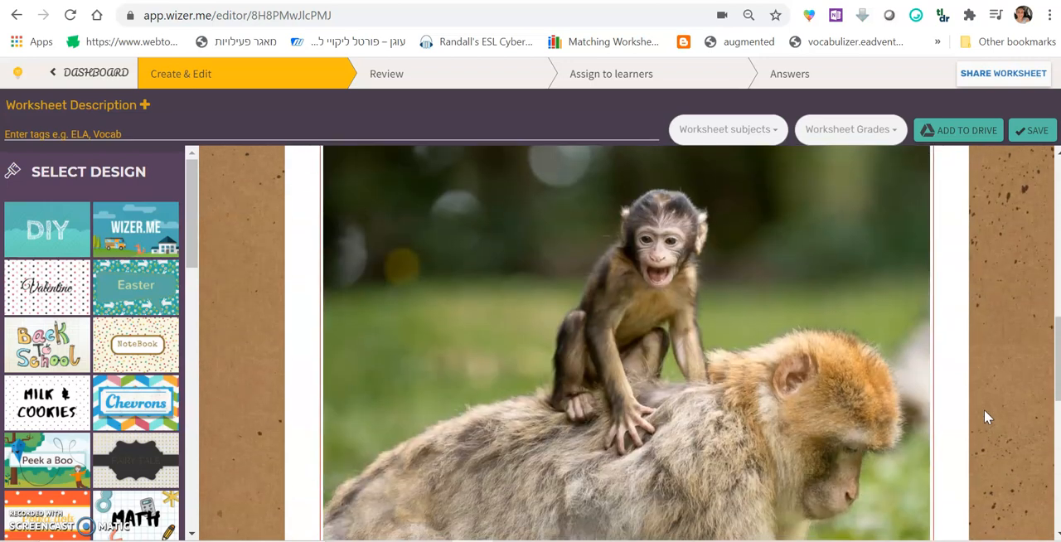
pyautogui.click(975, 425)
pyautogui.scroll(5, 976, 424)
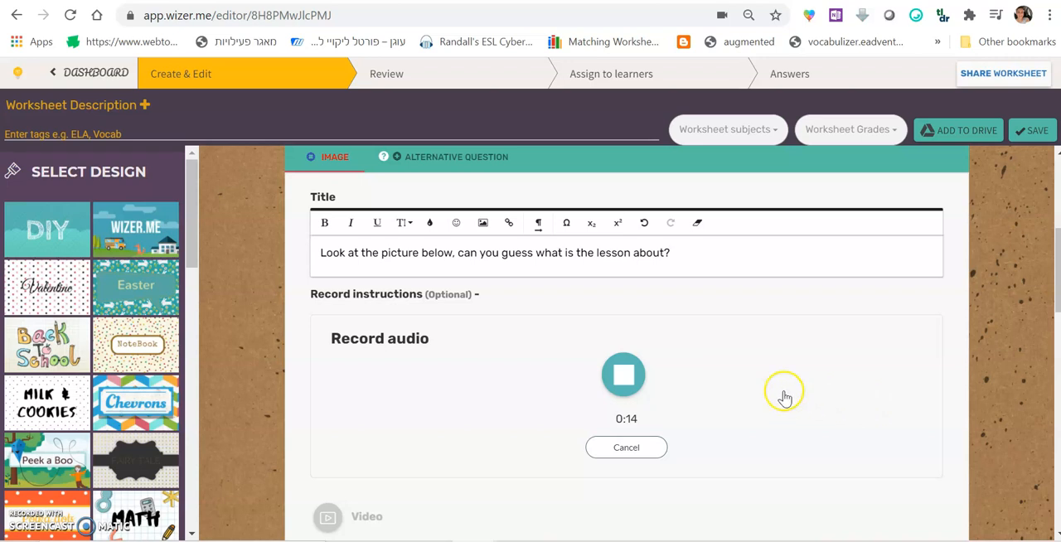
pyautogui.click(627, 376)
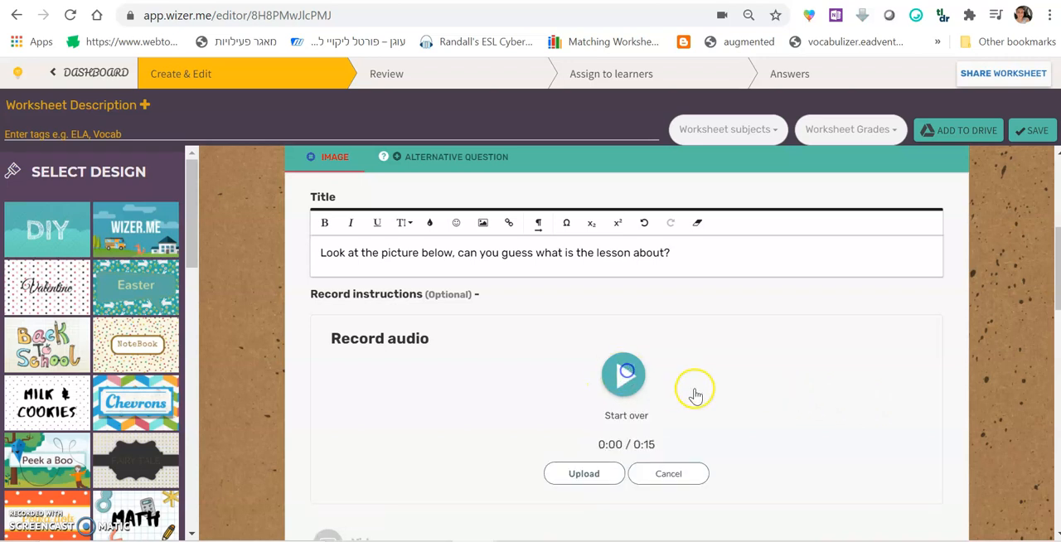
pyautogui.click(584, 474)
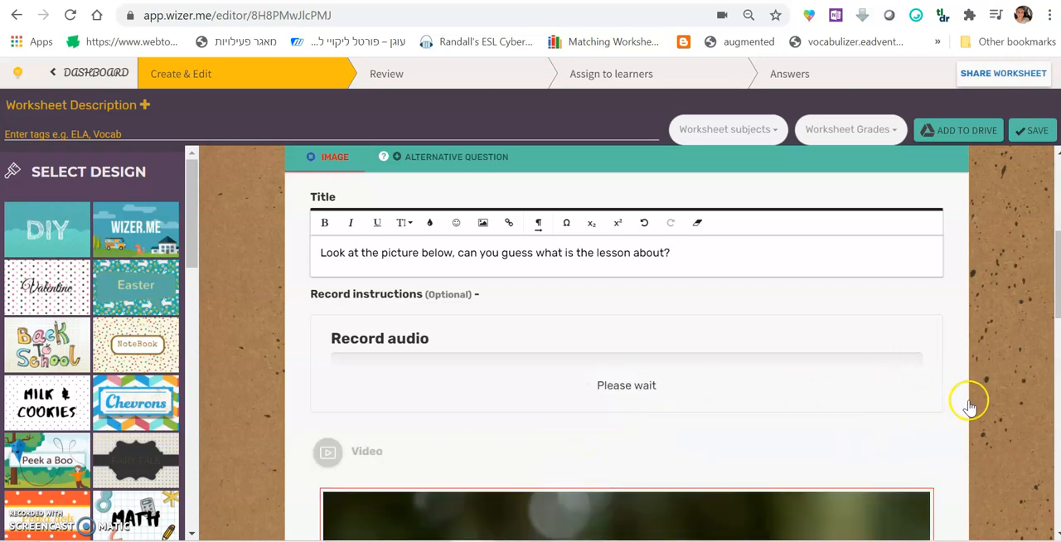
# Finish editing the Image task and check how it appears in the worksheet
pyautogui.scroll(-7, 967, 406)
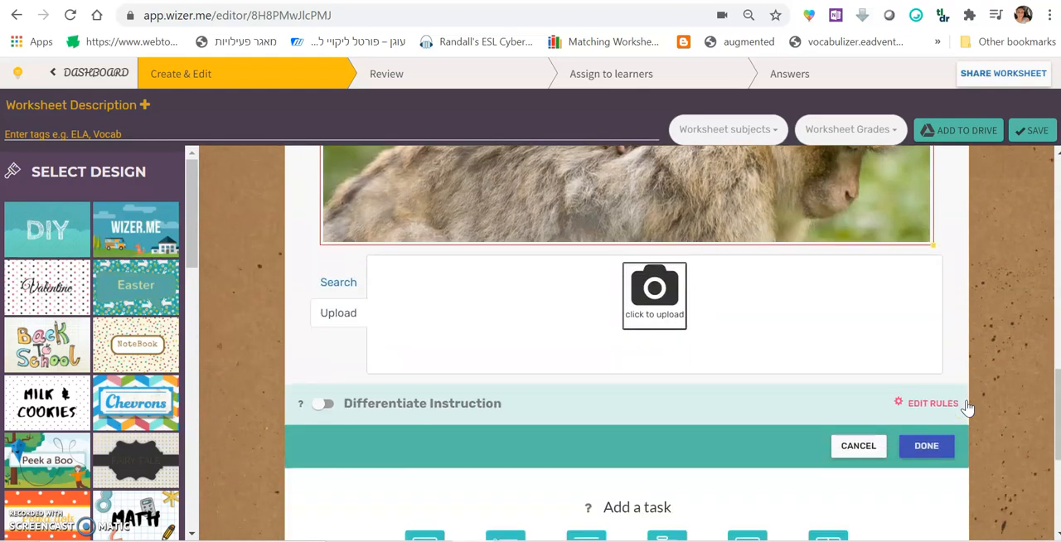
pyautogui.scroll(1, 967, 408)
pyautogui.scroll(-1, 966, 410)
pyautogui.click(923, 448)
pyautogui.scroll(7, 822, 427)
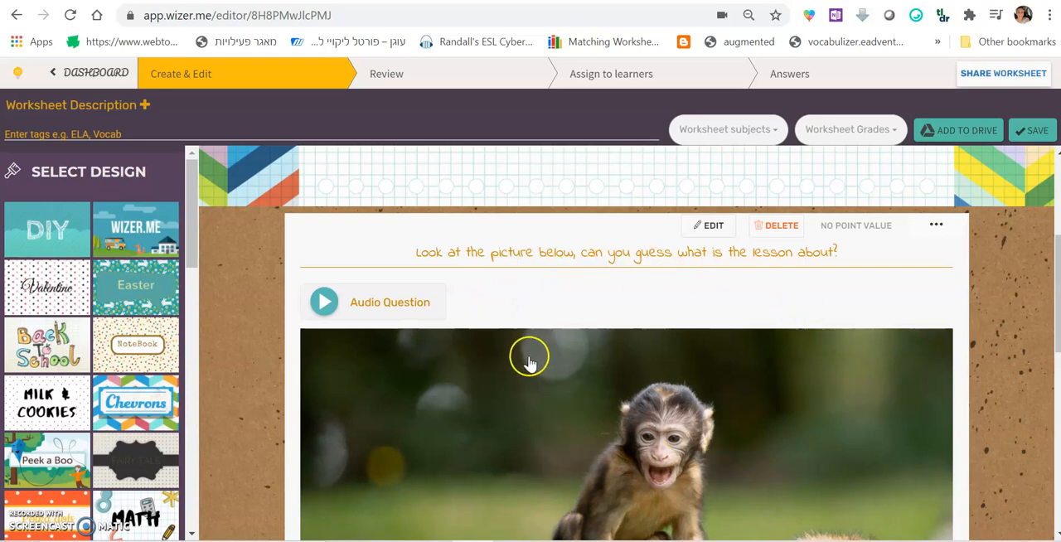
# Add an Open Question task below the monkey picture
pyautogui.scroll(-6, 722, 445)
pyautogui.scroll(-1, 723, 452)
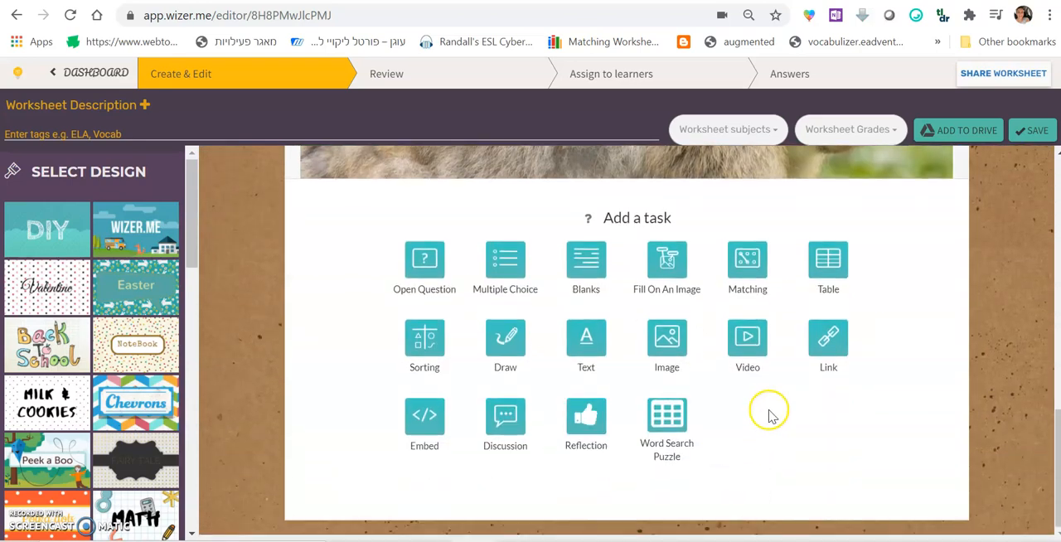
pyautogui.click(424, 270)
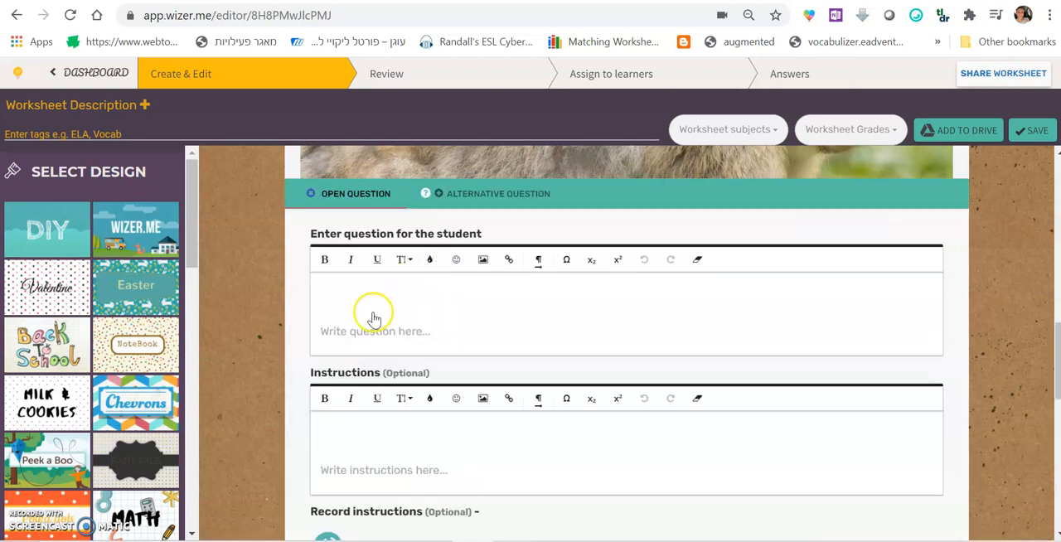
pyautogui.click(373, 319)
# Reopen the Image task, copy its title text and close the task's editor
pyautogui.scroll(8, 301, 315)
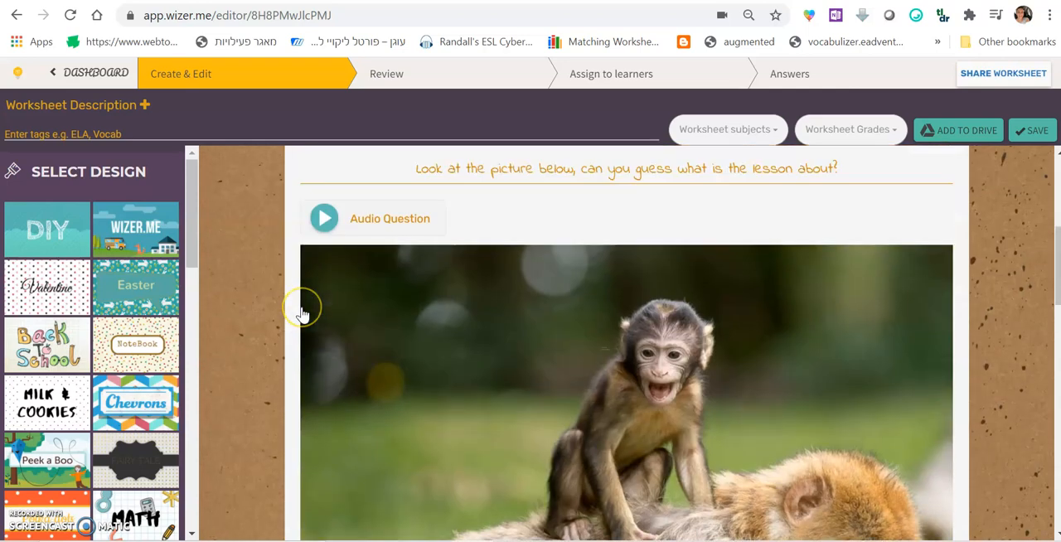
pyautogui.scroll(1, 302, 315)
pyautogui.click(489, 336)
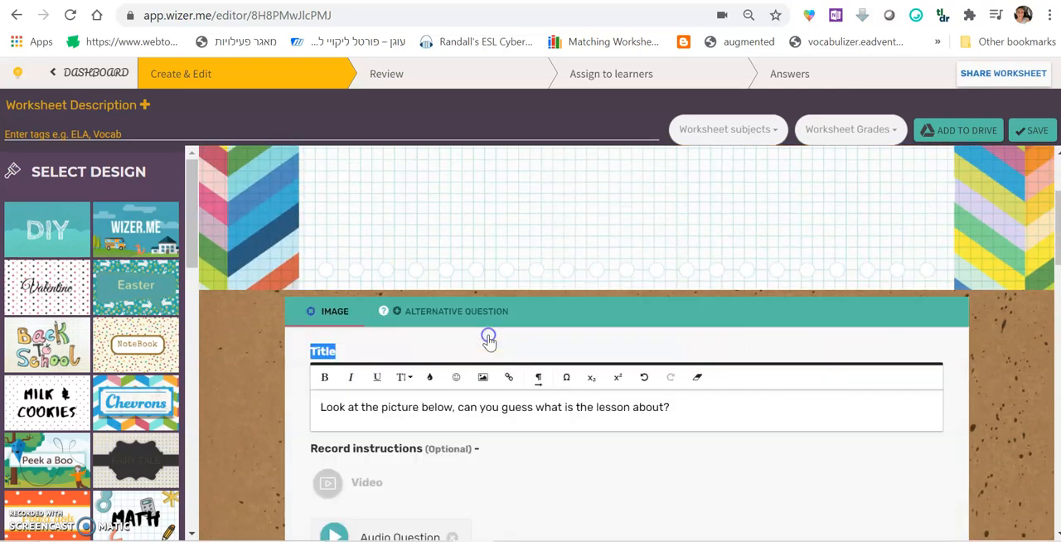
pyautogui.moveTo(755, 414); pyautogui.dragTo(289, 405)
pyautogui.hotkey('ctrl', 'c')
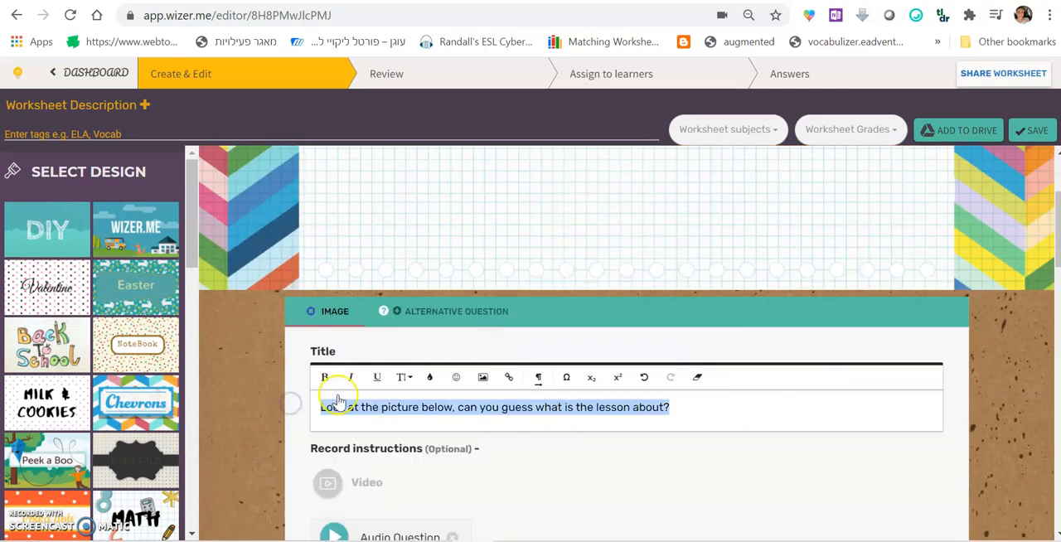
pyautogui.scroll(-9, 276, 400)
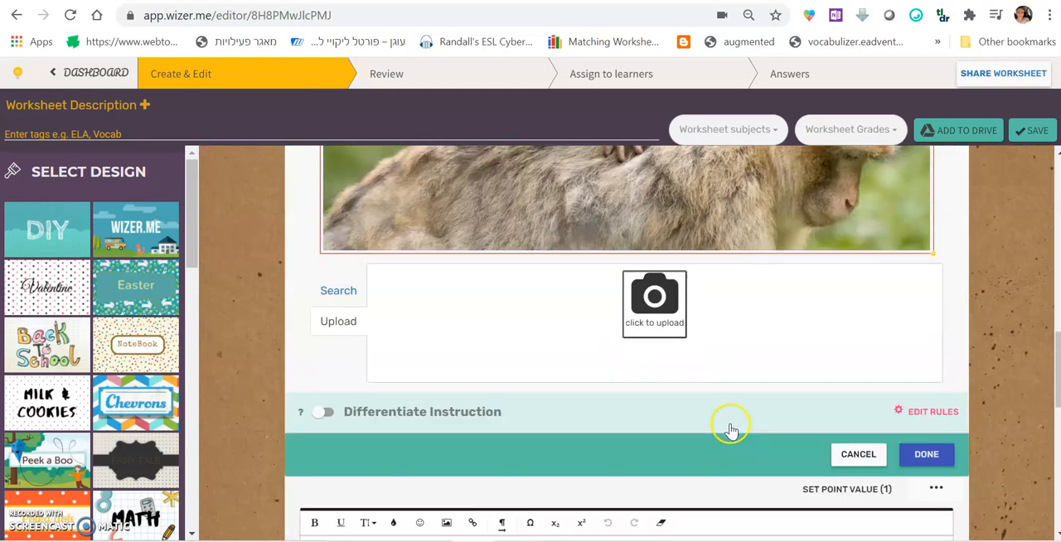
pyautogui.click(923, 433)
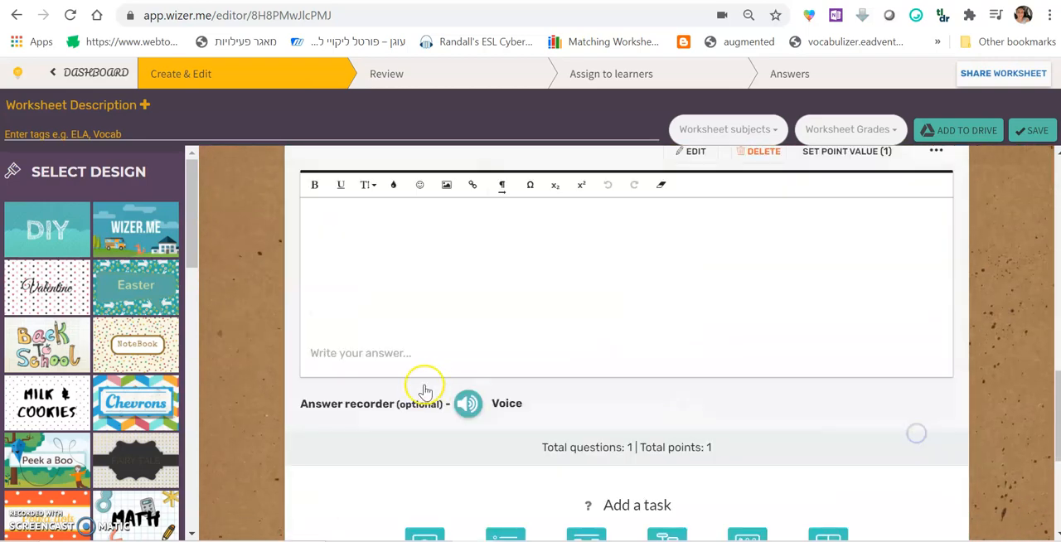
# Fill the new Open Question's question text with the copied Image task title
pyautogui.scroll(8, 424, 392)
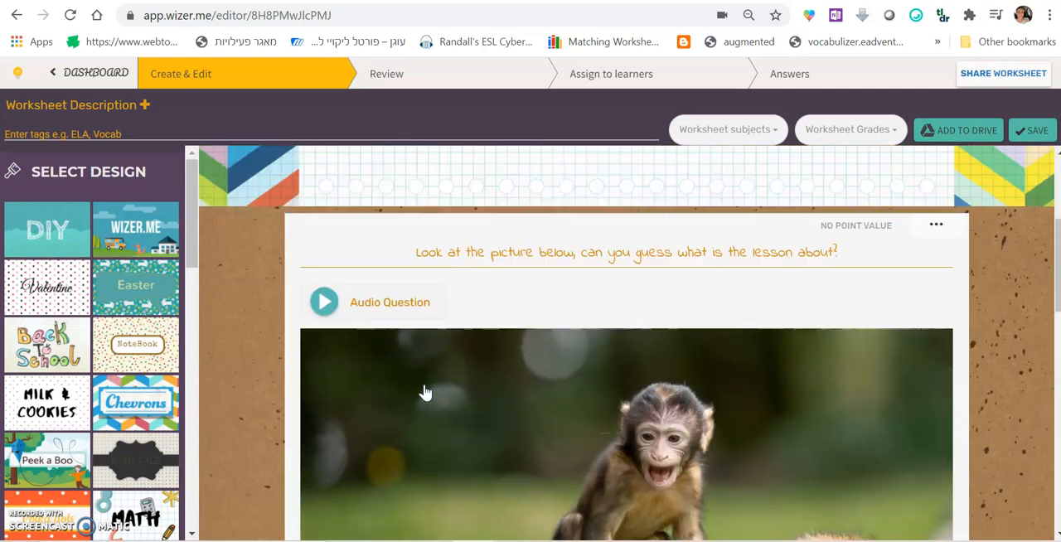
pyautogui.scroll(-7, 424, 391)
pyautogui.scroll(3, 425, 392)
pyautogui.click(457, 440)
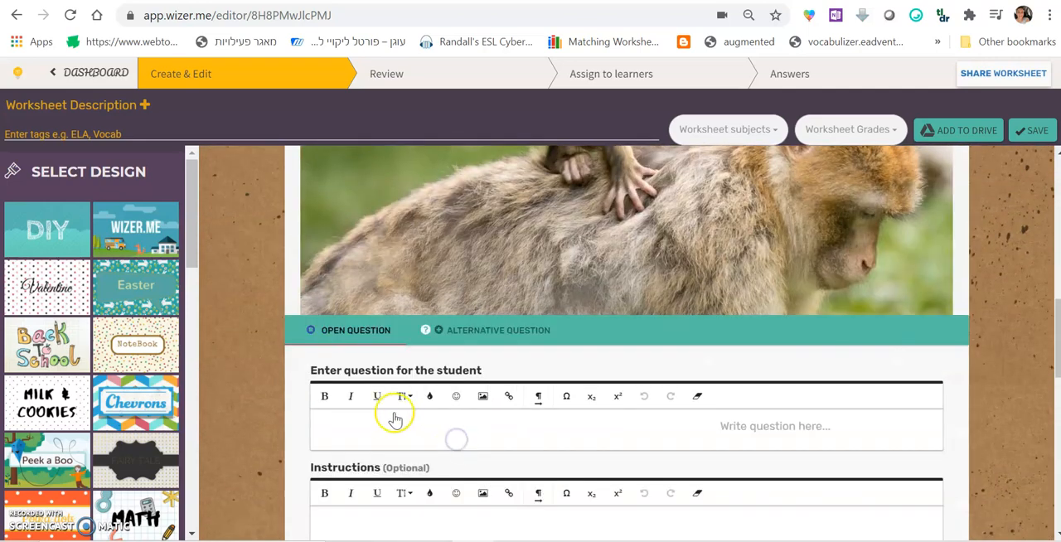
pyautogui.click(378, 437)
pyautogui.hotkey('ctrl', 'v')
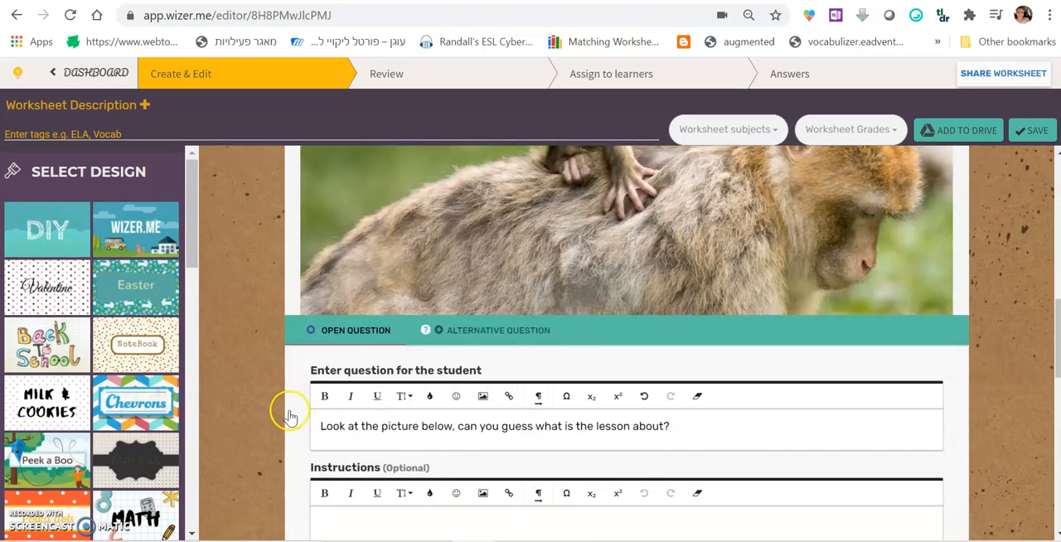
# Shorten the question to "Look at the picture, can you guess what is the lesson about?" and finish editing the Open Question task
pyautogui.moveTo(454, 426); pyautogui.dragTo(415, 426)
pyautogui.press('BackSpace')
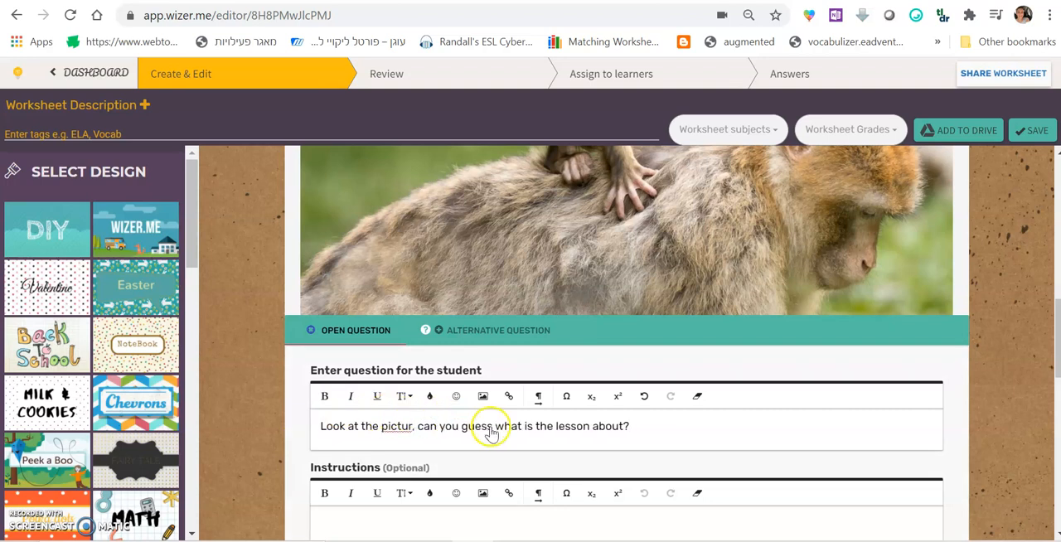
pyautogui.click(621, 428)
pyautogui.click(639, 425)
pyautogui.click(409, 427)
pyautogui.write('e')
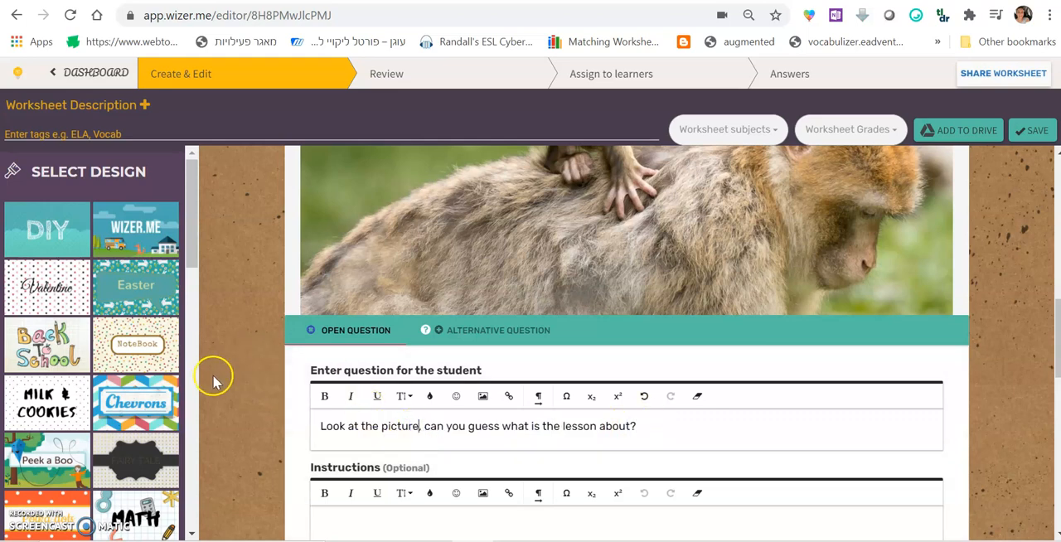
pyautogui.scroll(-4, 230, 381)
pyautogui.scroll(-1, 232, 383)
pyautogui.scroll(1, 265, 390)
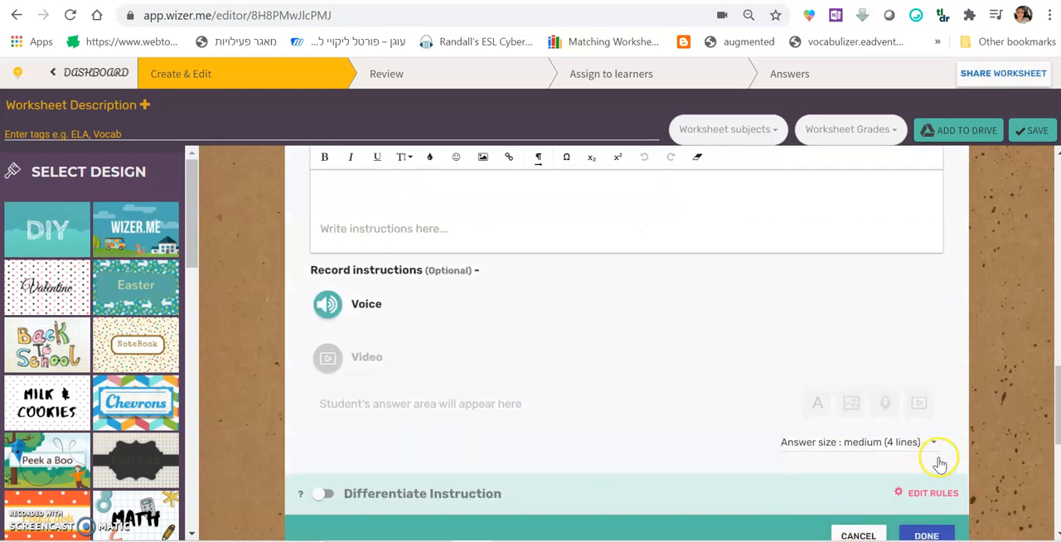
pyautogui.scroll(-2, 940, 464)
pyautogui.click(926, 371)
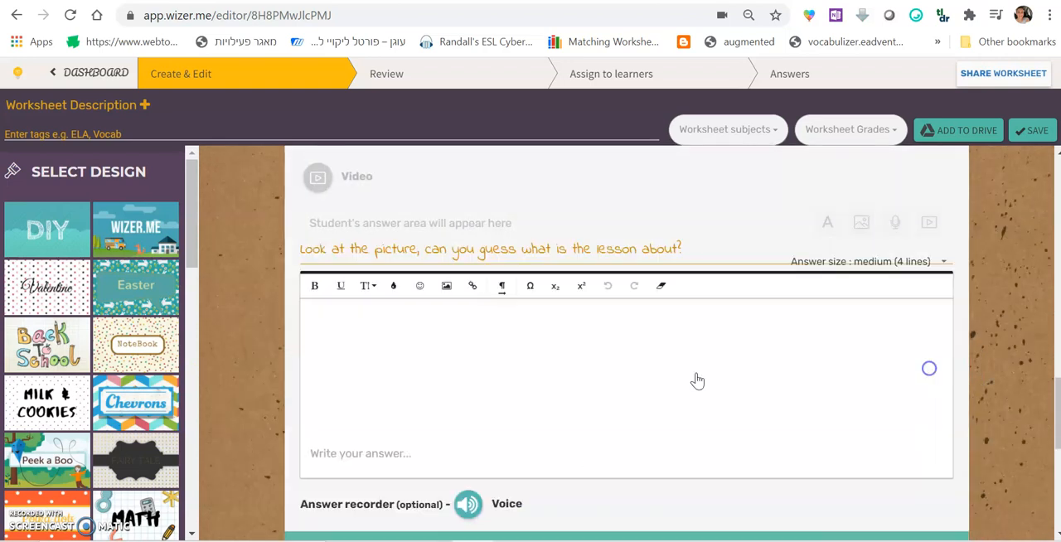
# Open the AnswerGarden website (answergarden.ch) in a new browser tab
pyautogui.hotkey('ctrl', 't')
pyautogui.click(323, 19)
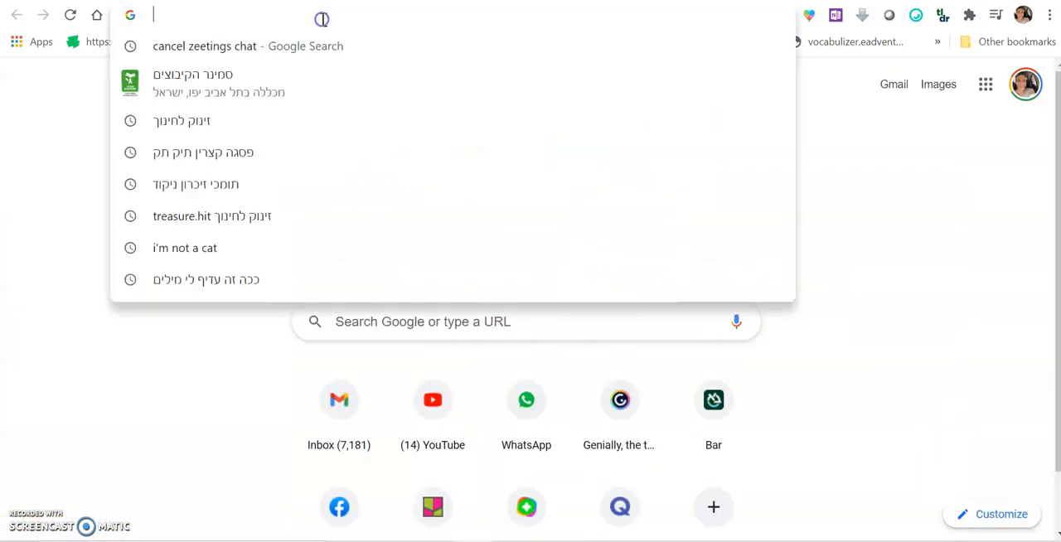
pyautogui.write('w')
pyautogui.press('BackSpace')
pyautogui.press('BackSpace')
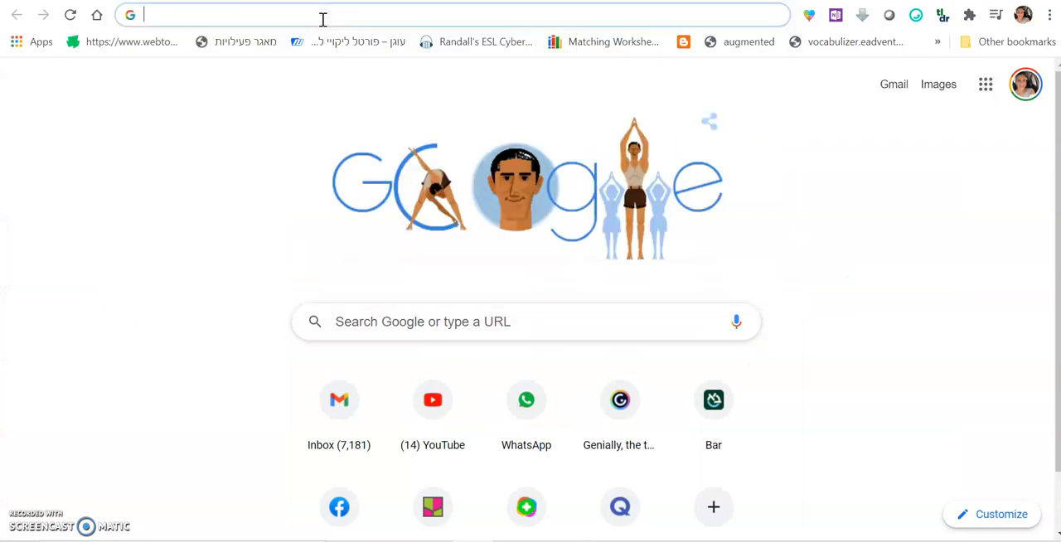
pyautogui.write('ans')
pyautogui.press('Return')
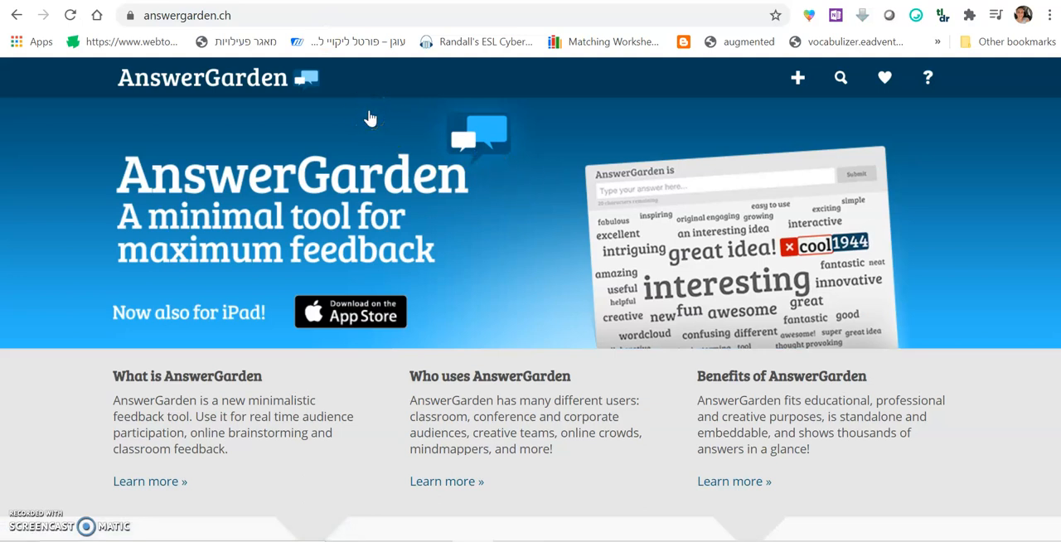
# Create a new AnswerGarden with the topic "What animals do you already know?"
pyautogui.click(799, 81)
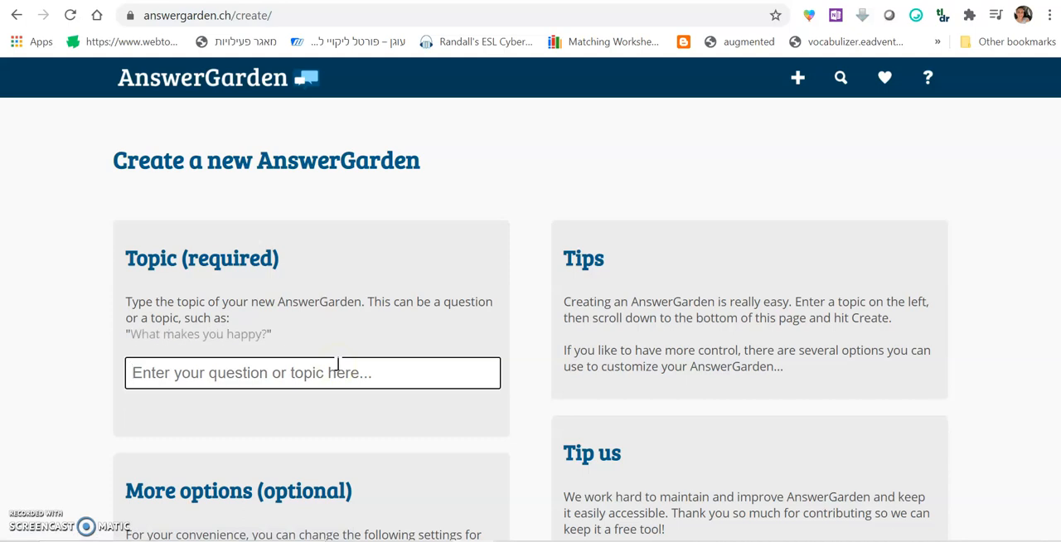
pyautogui.write('What animals do')
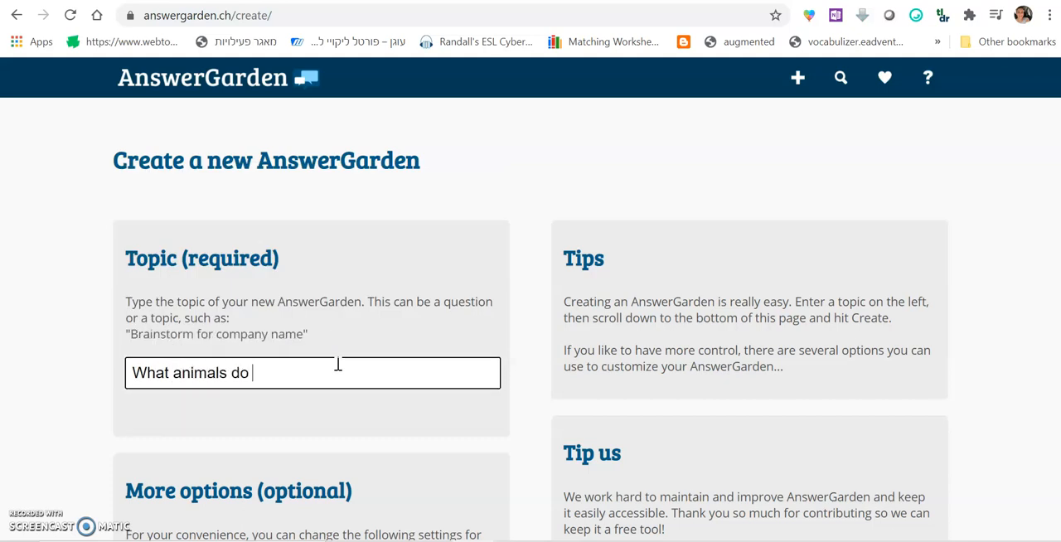
pyautogui.write(' you already')
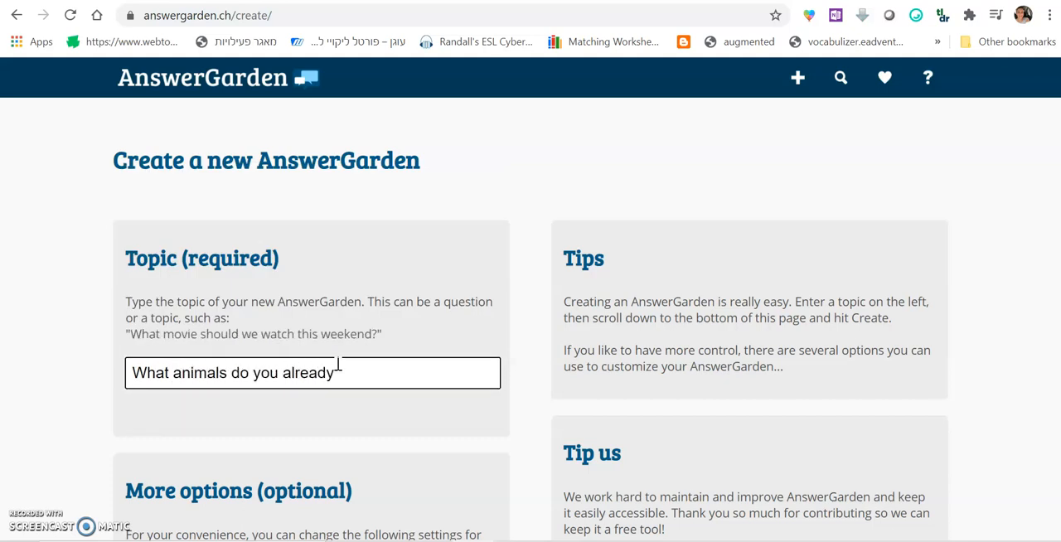
pyautogui.write(' know?')
pyautogui.press('Return')
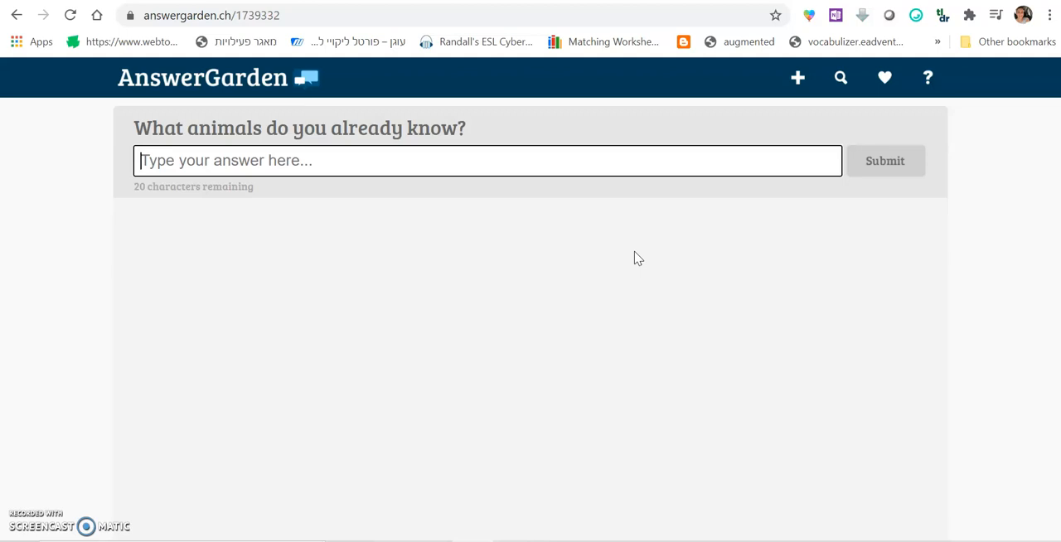
# Open the AnswerGarden's sharing options and copy its 640x400 website embed code
pyautogui.scroll(-5, 663, 268)
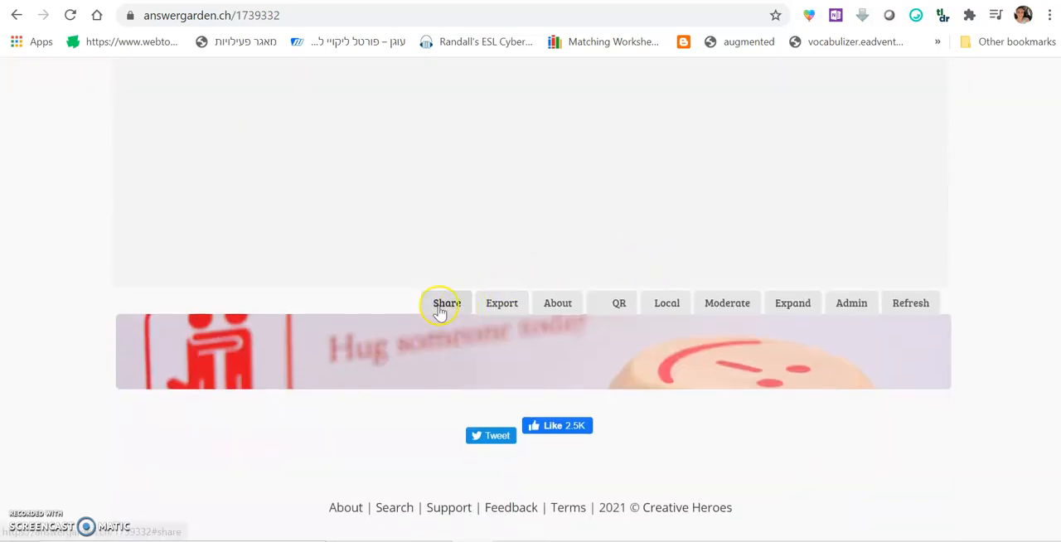
pyautogui.click(444, 304)
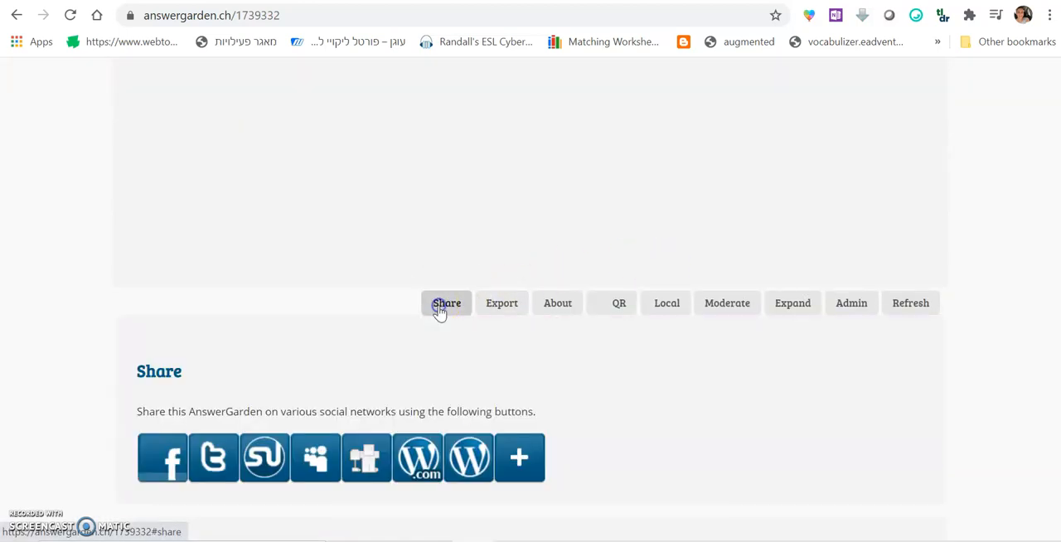
pyautogui.scroll(-2, 279, 320)
pyautogui.scroll(-3, 88, 315)
pyautogui.click(152, 304)
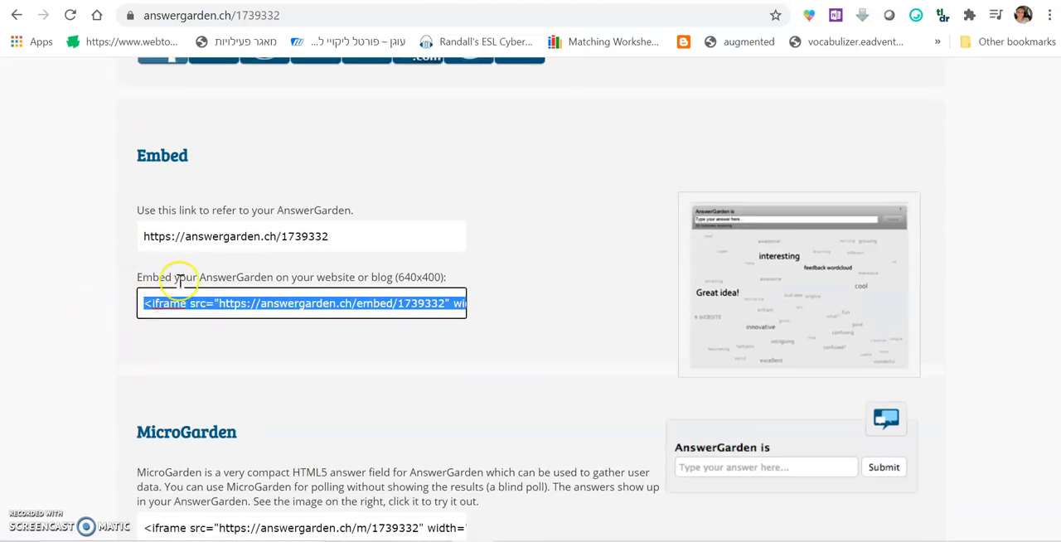
pyautogui.rightClick(262, 307)
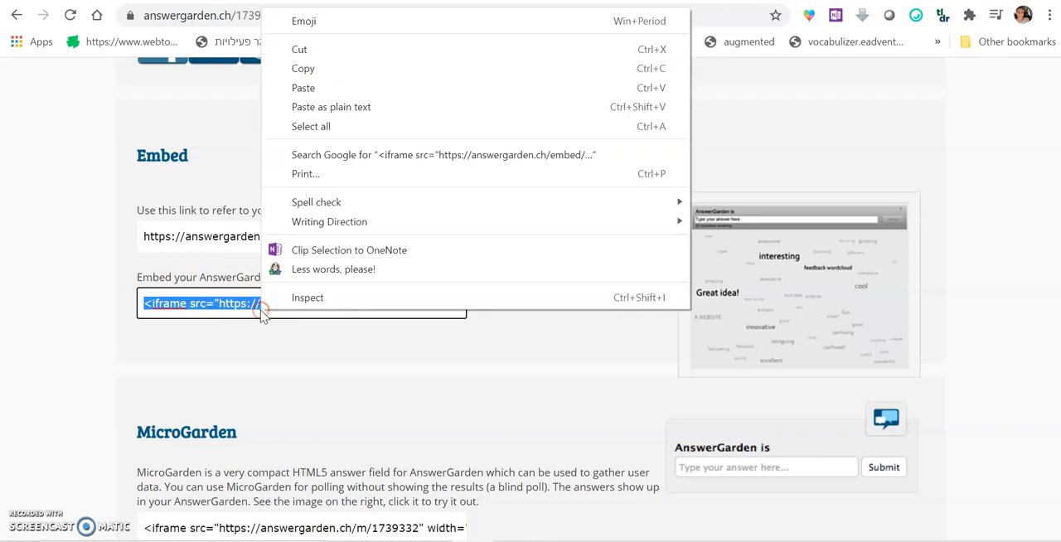
pyautogui.click(331, 69)
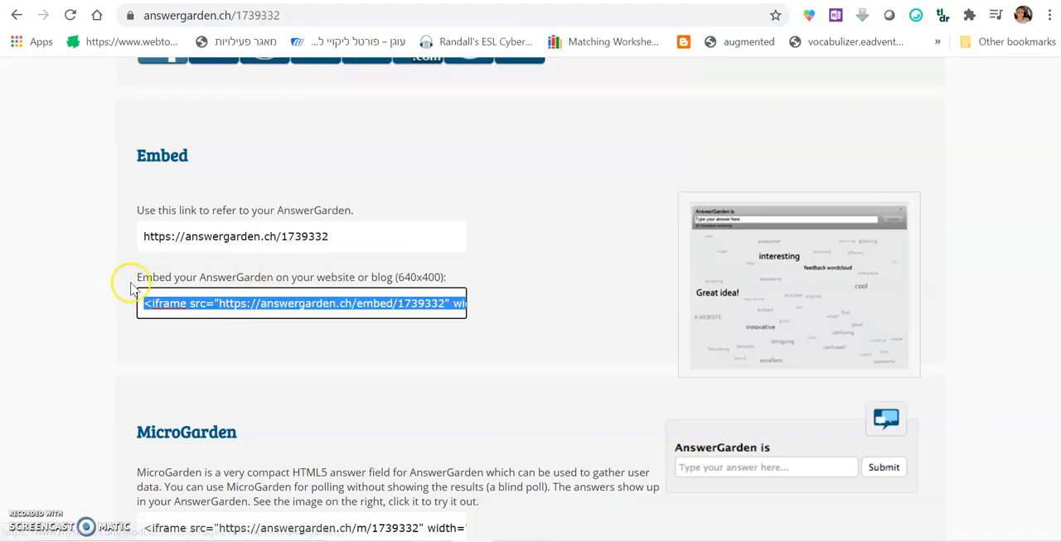
pyautogui.moveTo(140, 275); pyautogui.dragTo(306, 278)
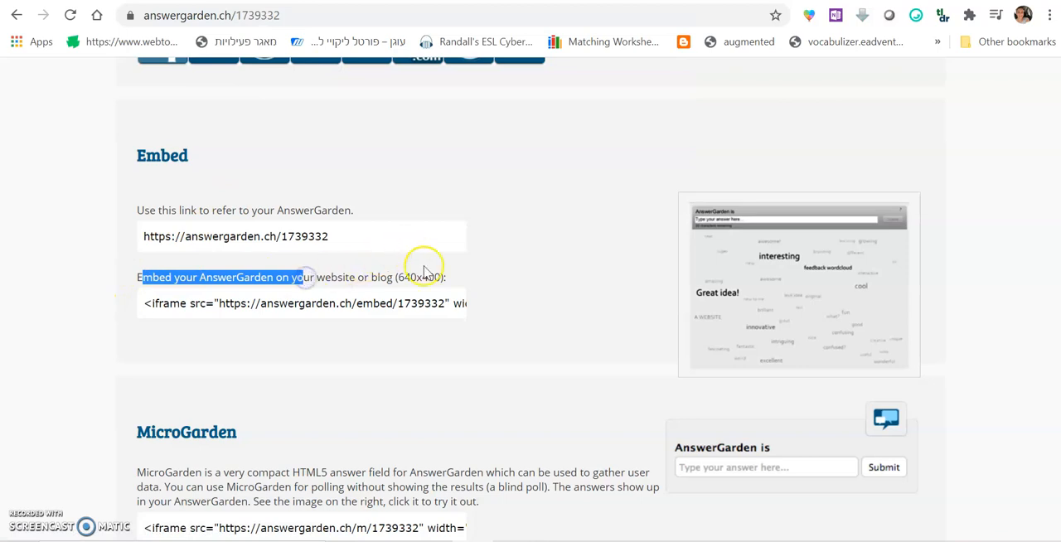
# Return to the Wizer.me worksheet, add an Embed task and paste the AnswerGarden iframe code into it
pyautogui.click(333, 1)
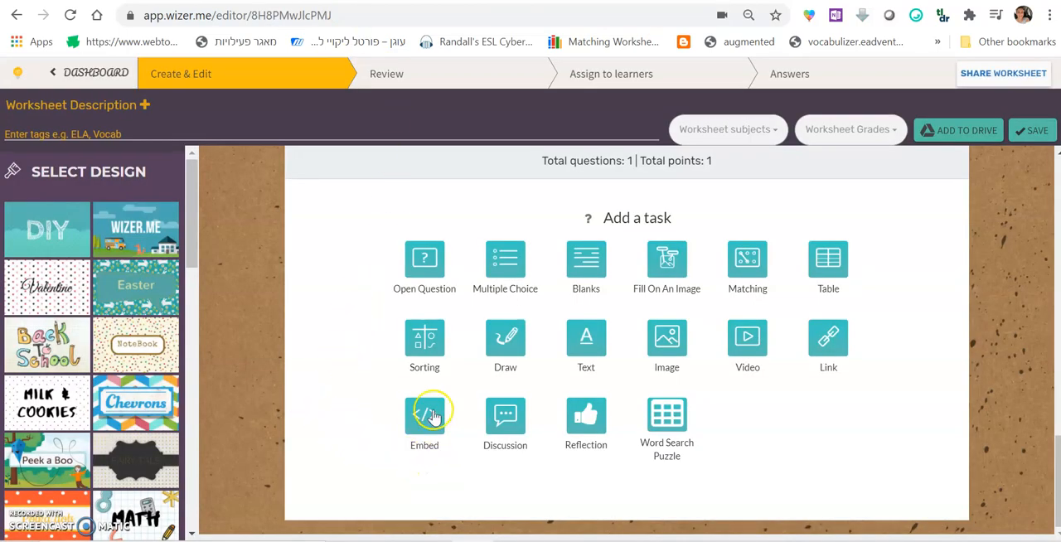
pyautogui.click(423, 439)
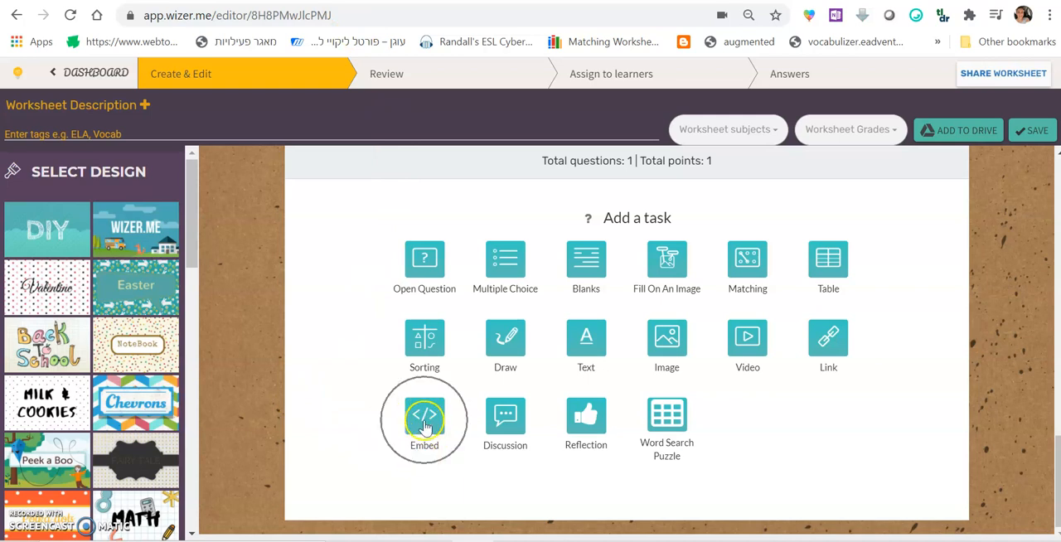
pyautogui.scroll(-2, 305, 421)
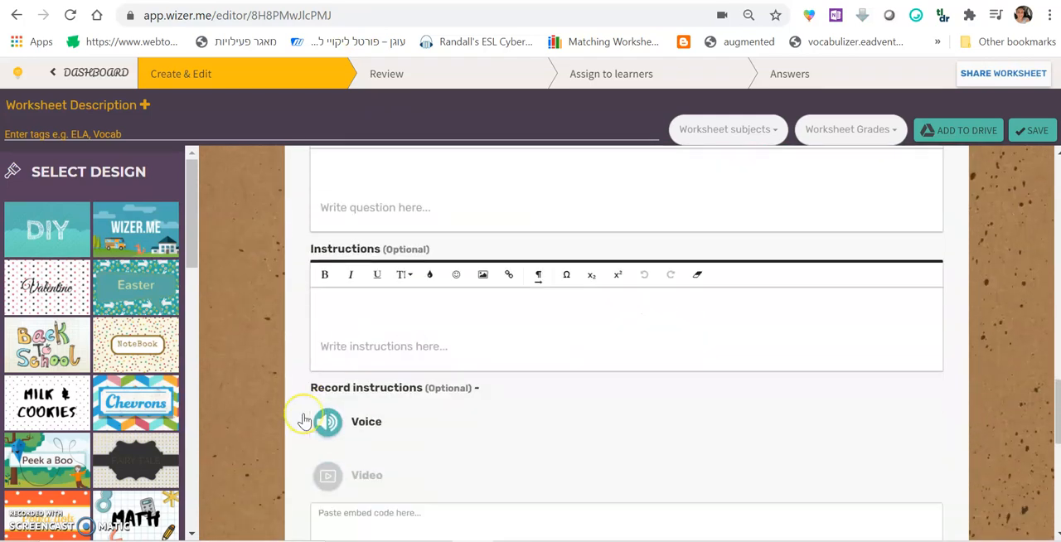
pyautogui.scroll(-2, 305, 420)
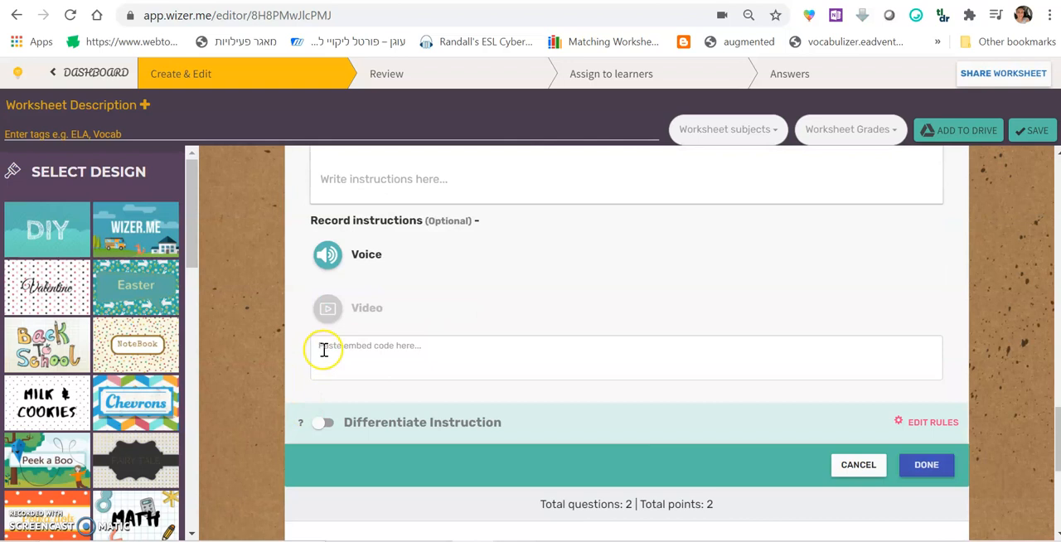
pyautogui.click(416, 349)
pyautogui.hotkey('ctrl', 'v')
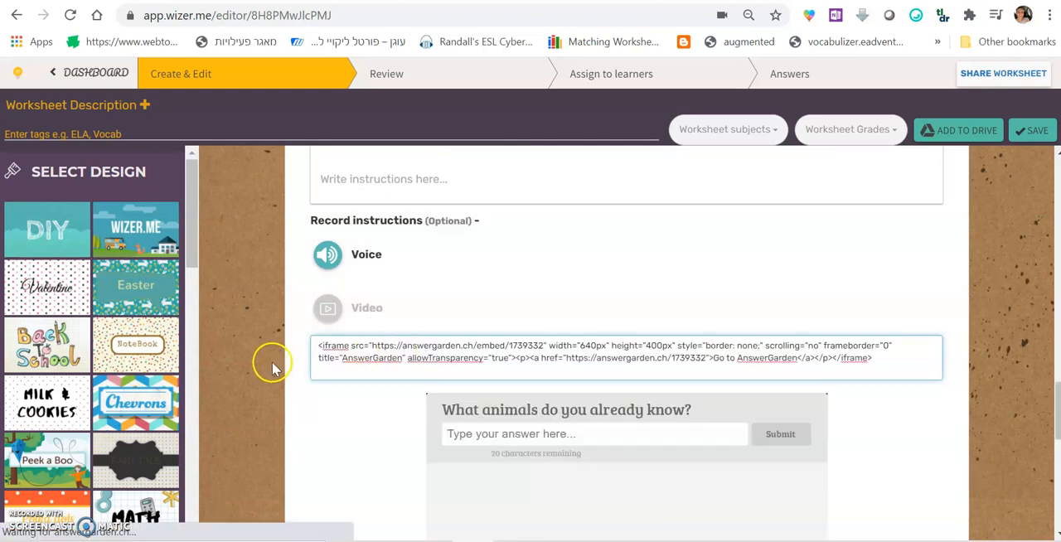
# Check the embedded AnswerGarden preview, finish editing the Embed task and review it in the worksheet
pyautogui.scroll(-2, 269, 364)
pyautogui.scroll(5, 407, 336)
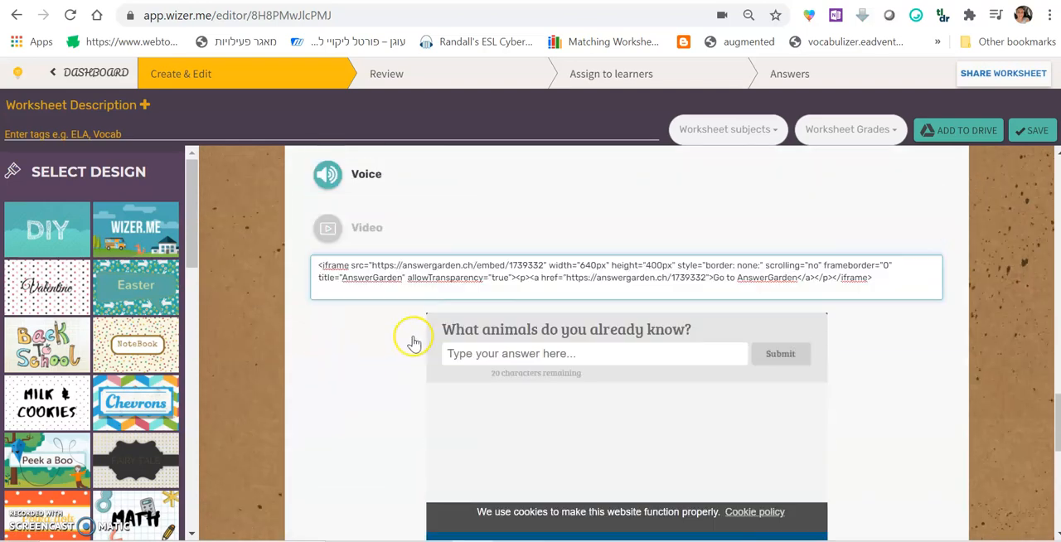
pyautogui.scroll(2, 337, 370)
pyautogui.scroll(-5, 291, 332)
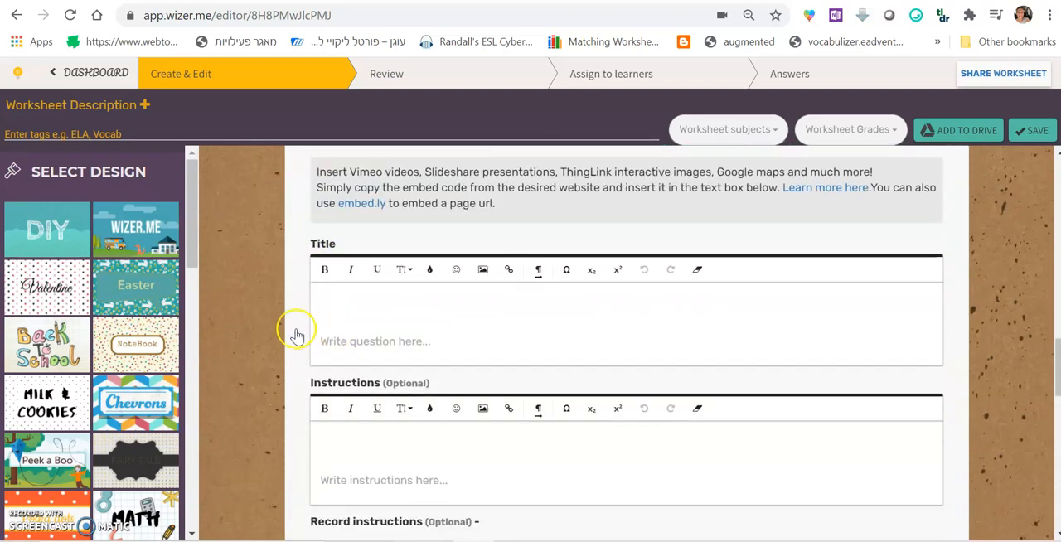
pyautogui.scroll(-2, 978, 382)
pyautogui.click(923, 469)
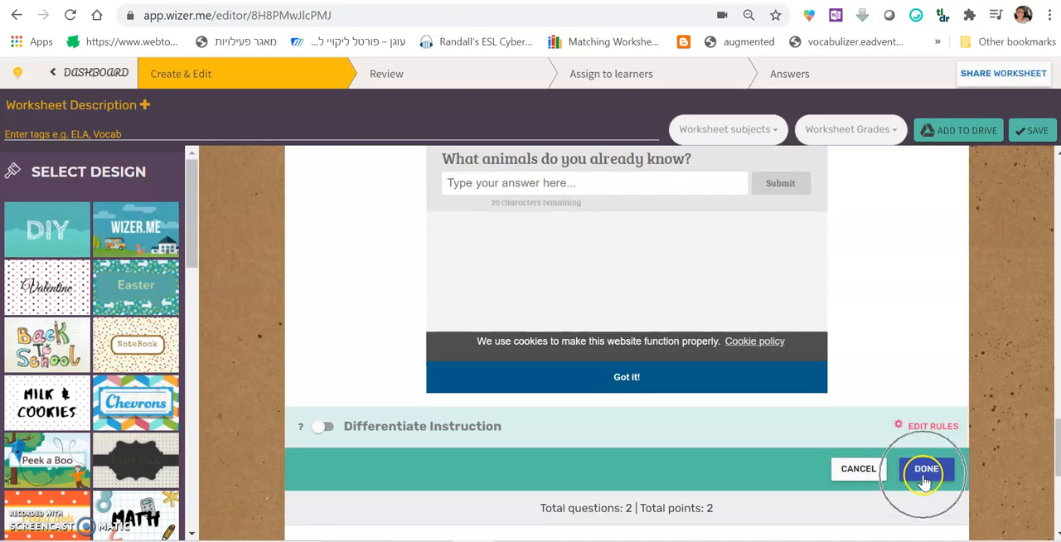
pyautogui.scroll(5, 934, 398)
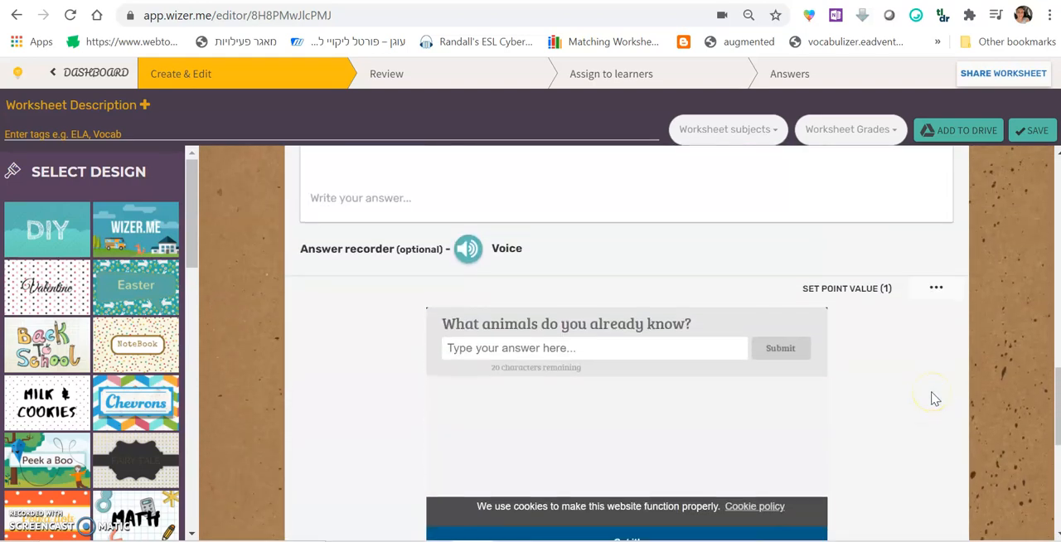
pyautogui.scroll(4, 361, 386)
pyautogui.scroll(-5, 361, 386)
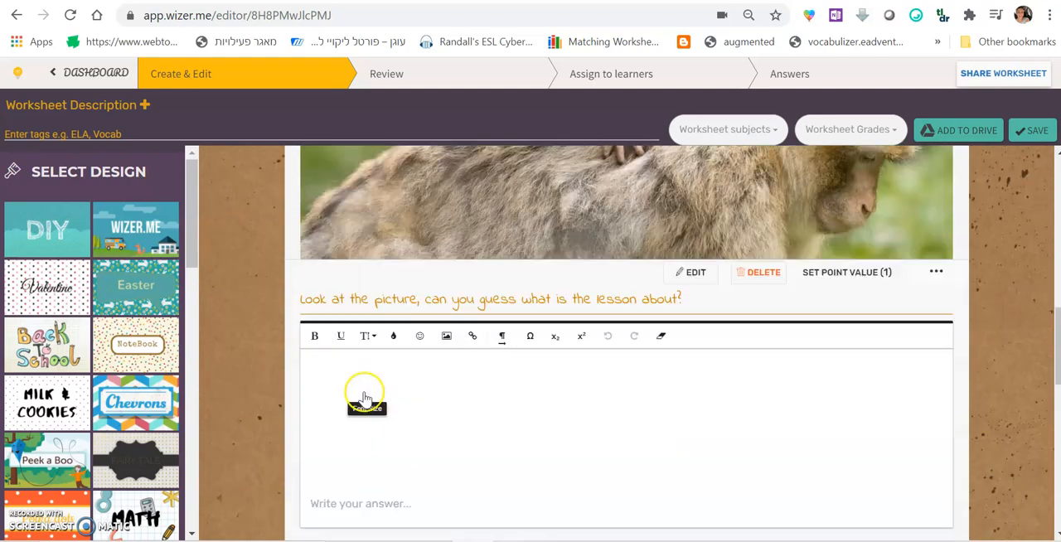
pyautogui.click(646, 459)
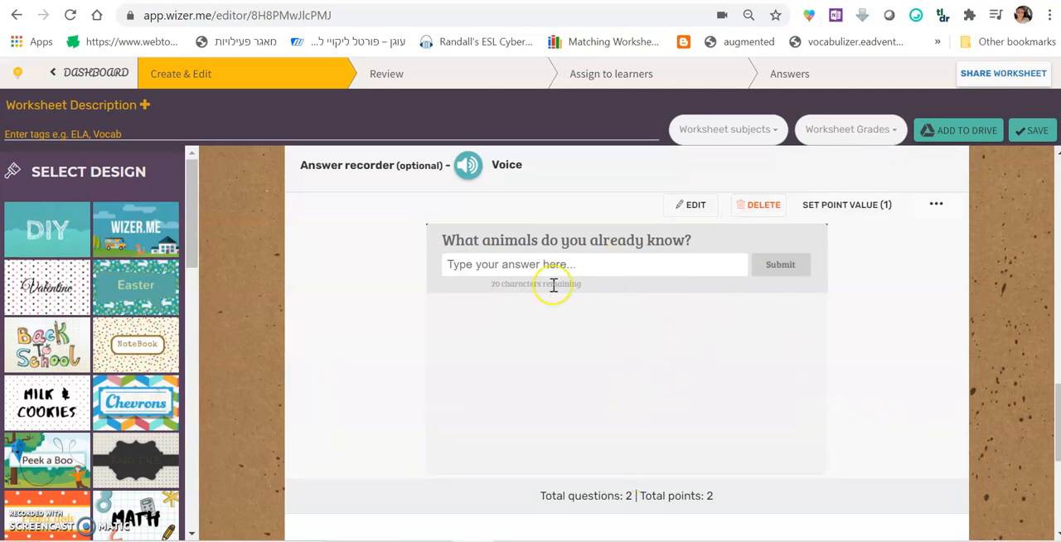
# Submit the answers "lion" and "dog" in the embedded AnswerGarden and dismiss its cookie notice
pyautogui.click(593, 263)
pyautogui.write('a')
pyautogui.press('BackSpace')
pyautogui.write('a')
pyautogui.press('BackSpace')
pyautogui.write('lion')
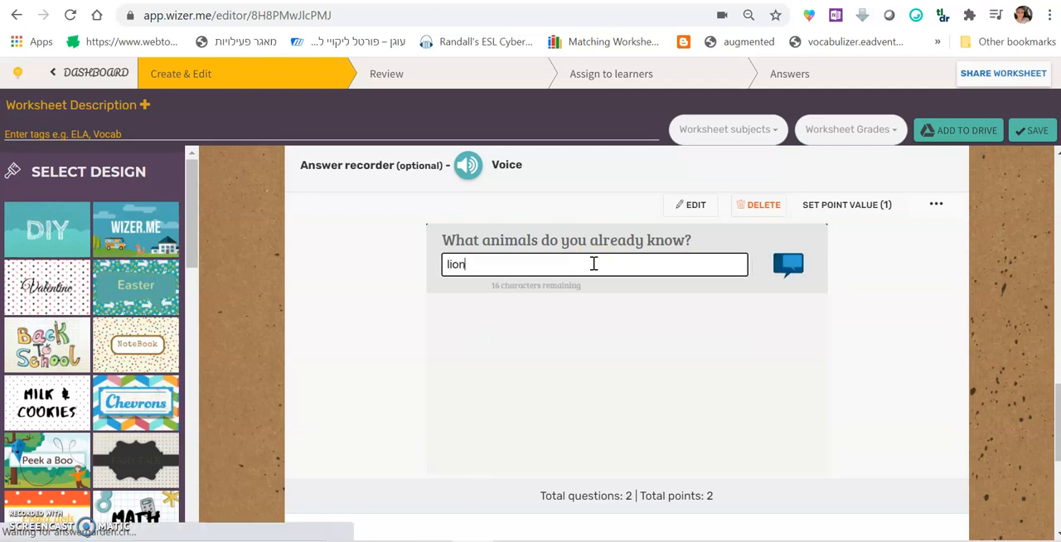
pyautogui.press('Return')
pyautogui.click(593, 263)
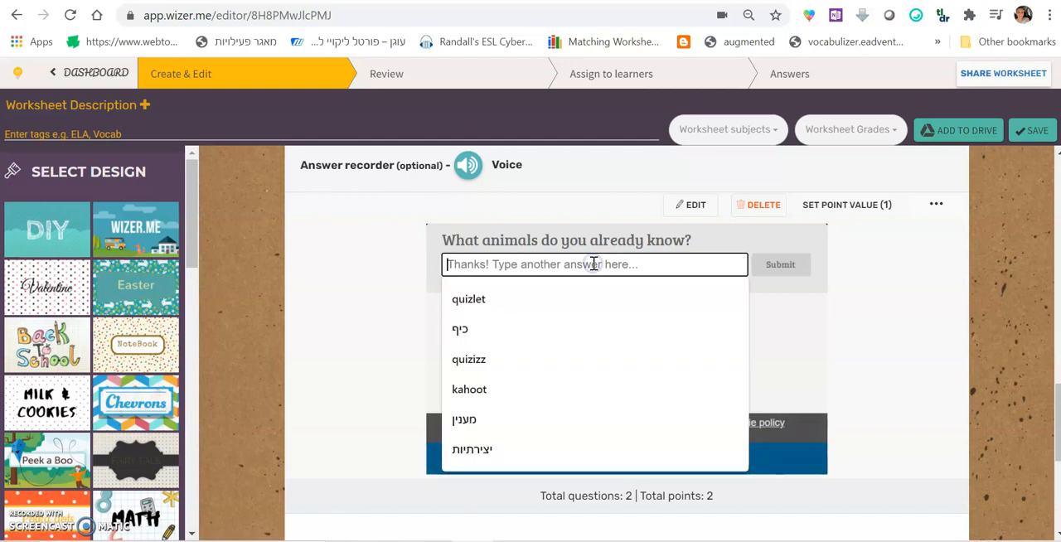
pyautogui.write('dog')
pyautogui.press('Return')
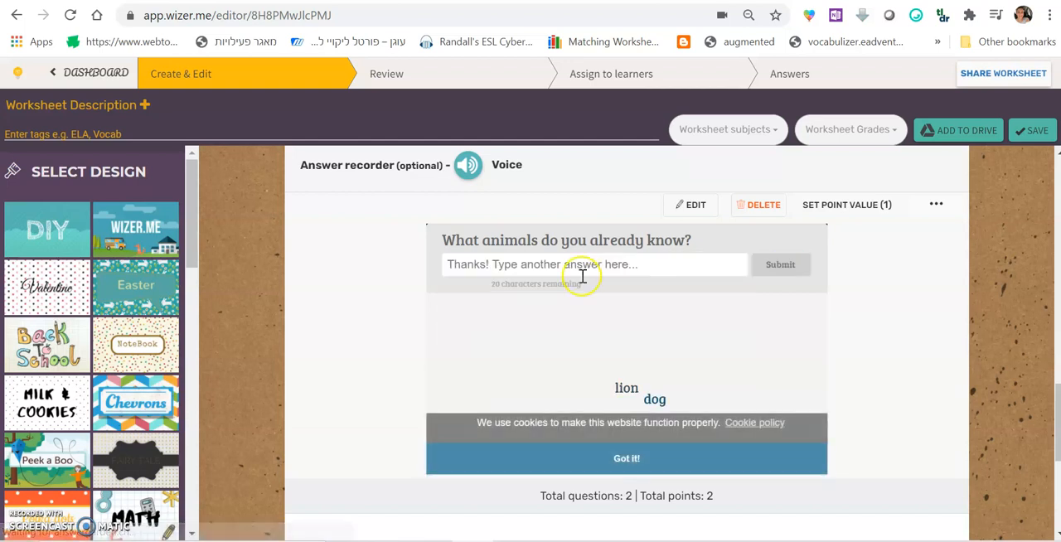
pyautogui.click(623, 464)
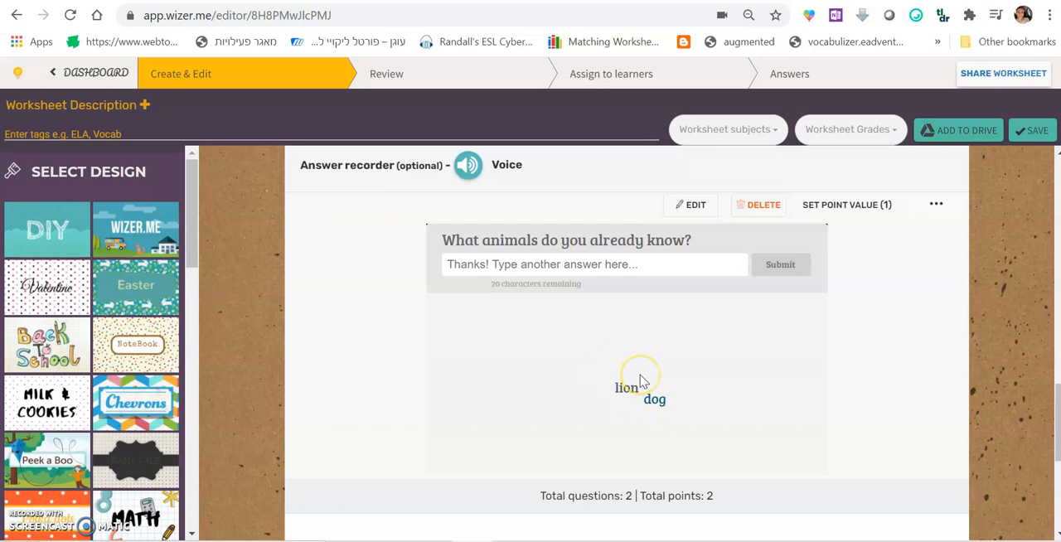
pyautogui.click(624, 388)
pyautogui.click(889, 362)
pyautogui.scroll(-3, 918, 340)
pyautogui.scroll(2, 918, 340)
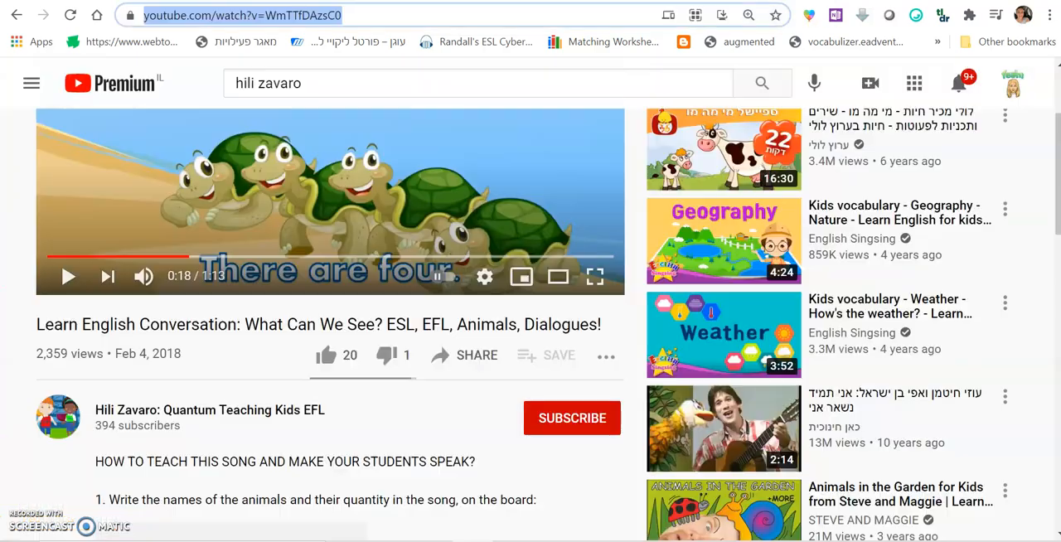
# Copy the web address of the YouTube video "Learn English Conversation: What Can We See?"
pyautogui.scroll(2, 509, 323)
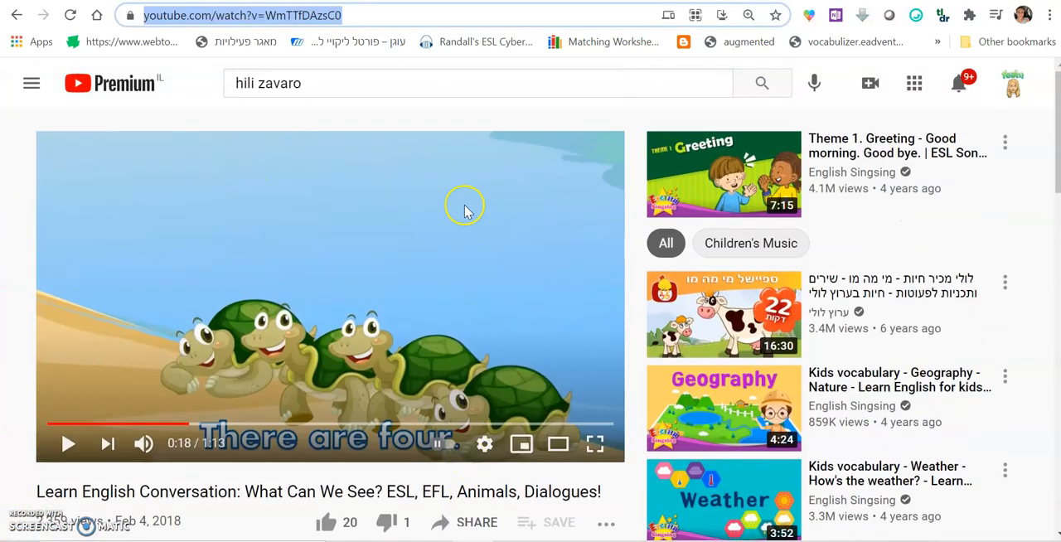
pyautogui.click(213, 382)
pyautogui.rightClick(302, 21)
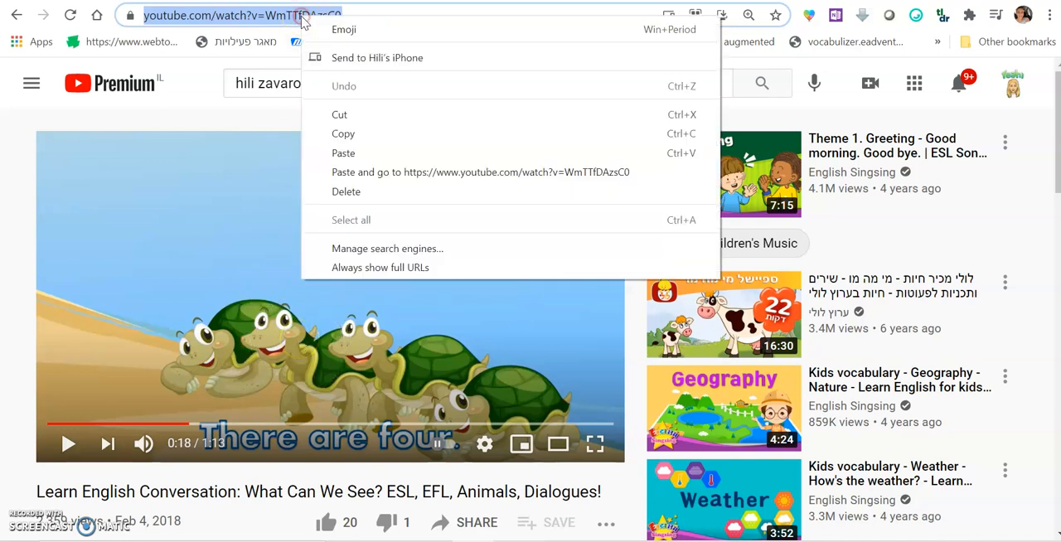
pyautogui.click(354, 133)
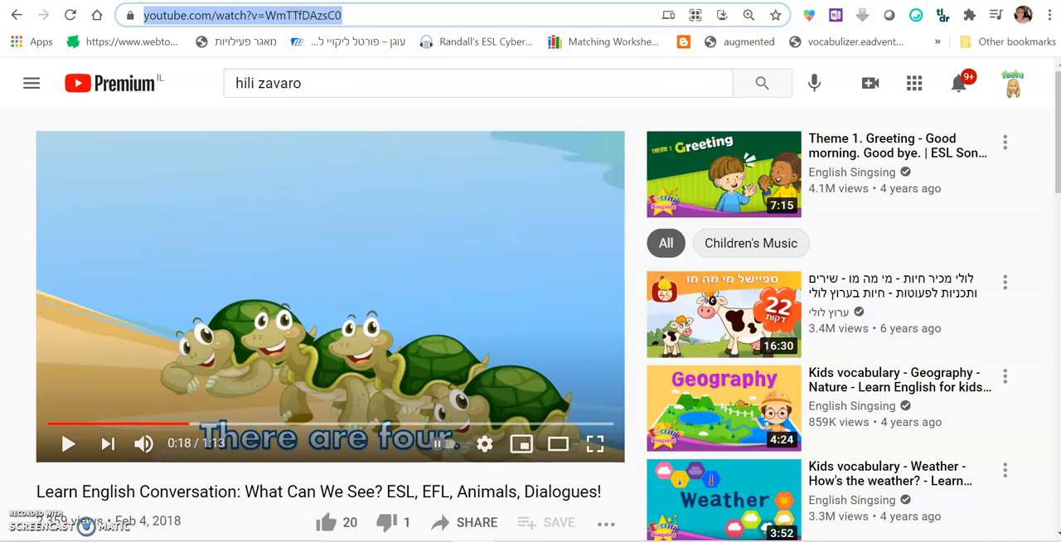
# Return to the Wizer.me worksheet, add a Video task and paste the copied YouTube address as its video link
pyautogui.hotkey('ctrl', 'Tab')
pyautogui.scroll(-3, 919, 409)
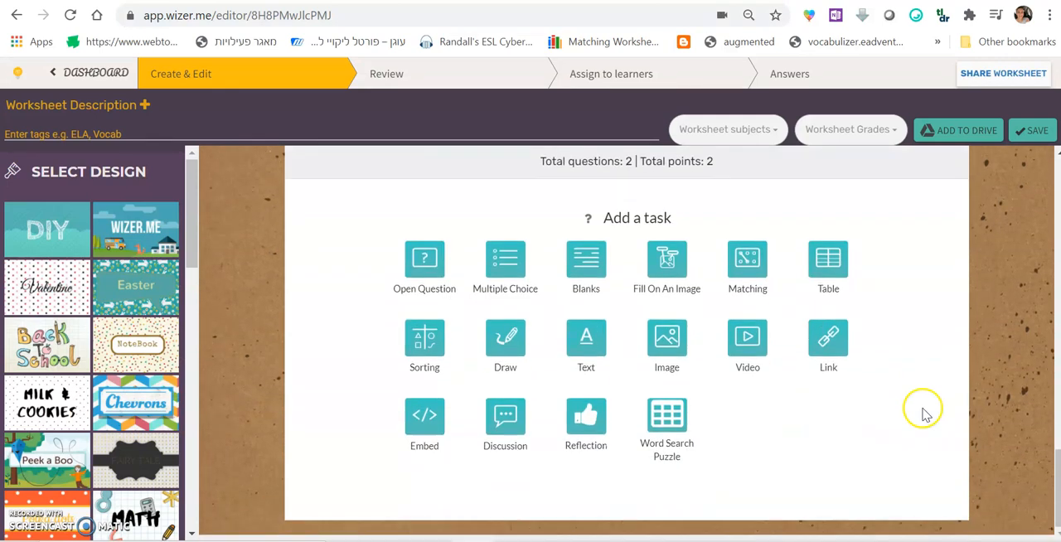
pyautogui.click(746, 350)
pyautogui.click(330, 217)
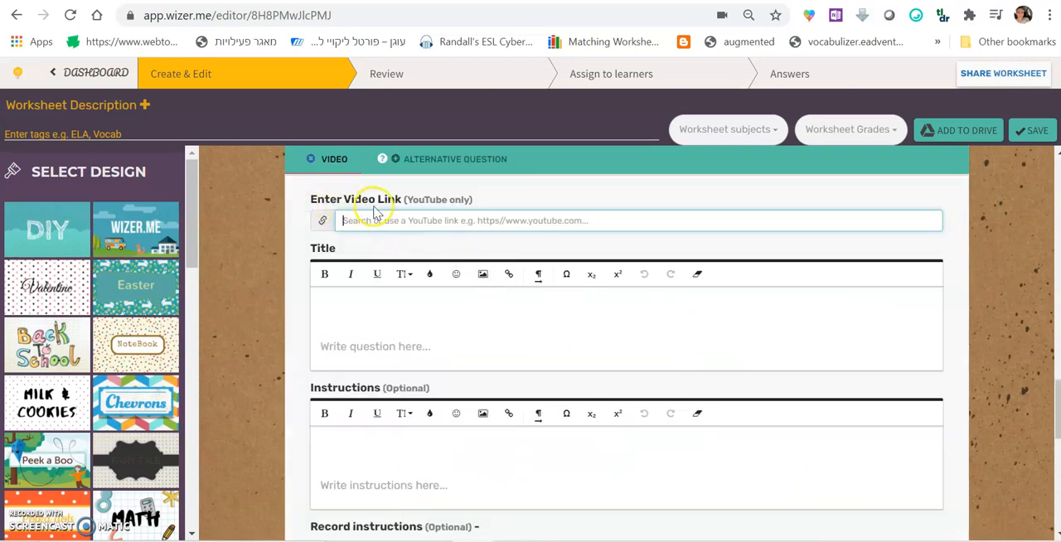
pyautogui.hotkey('ctrl', 'v')
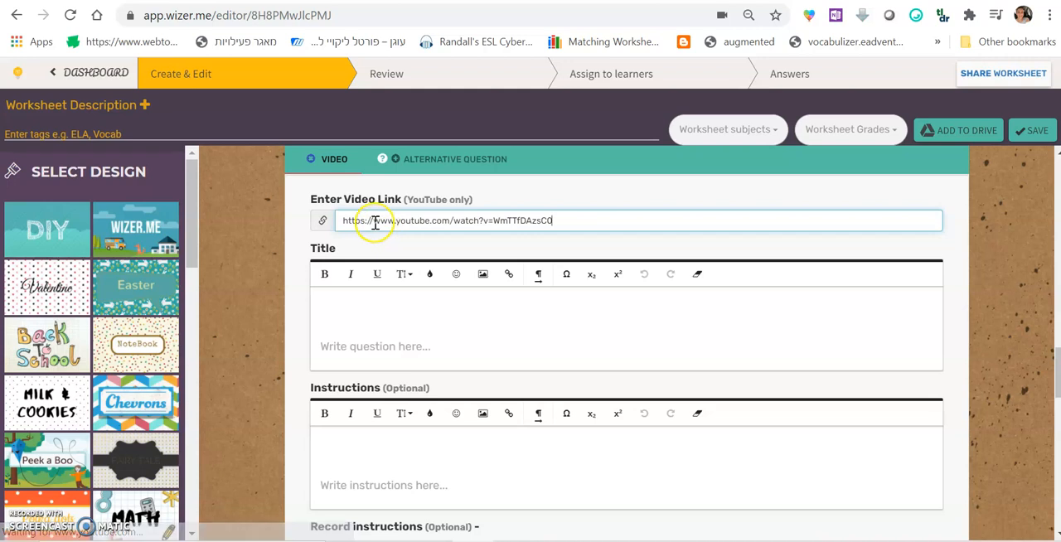
# Title the Video task "Watch the following video, and think: What animals do you see in the video clip?" and finish editing it
pyautogui.click(350, 313)
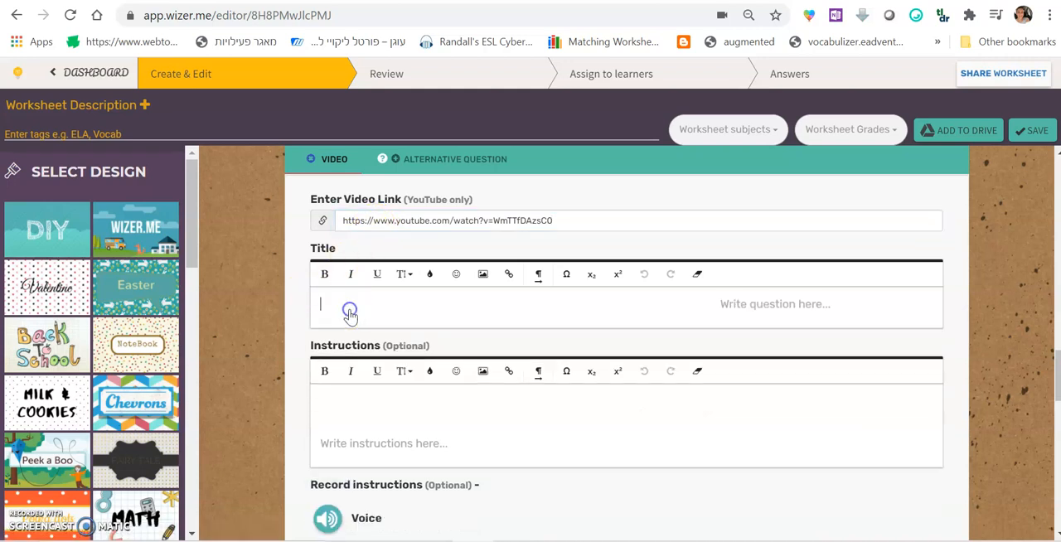
pyautogui.write('Wat')
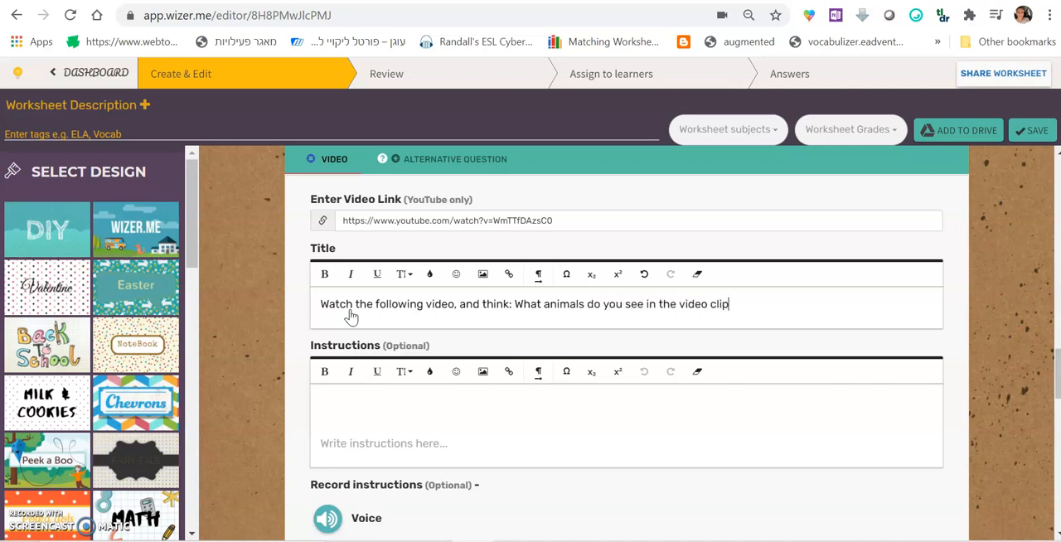
pyautogui.scroll(-3, 323, 324)
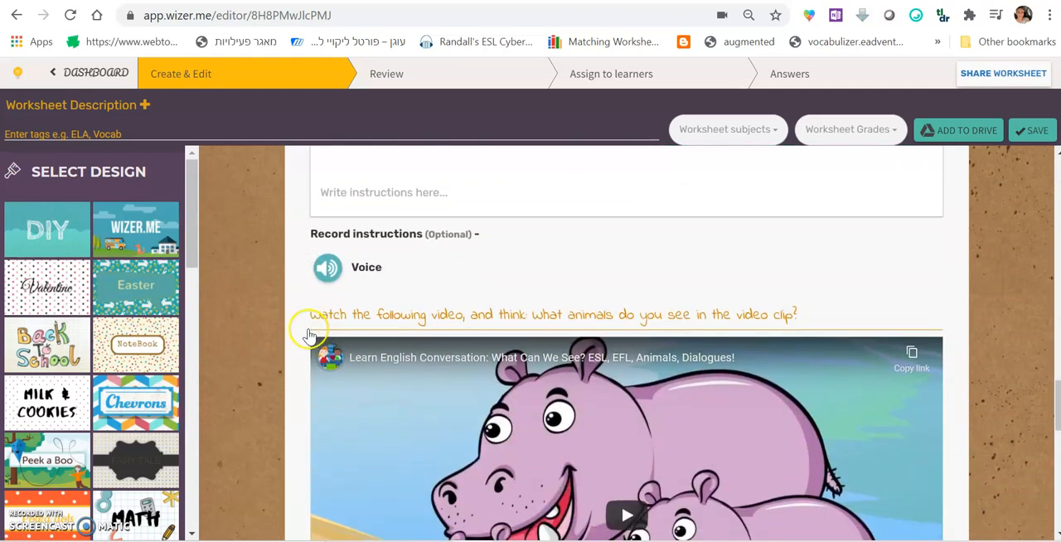
pyautogui.scroll(-5, 940, 329)
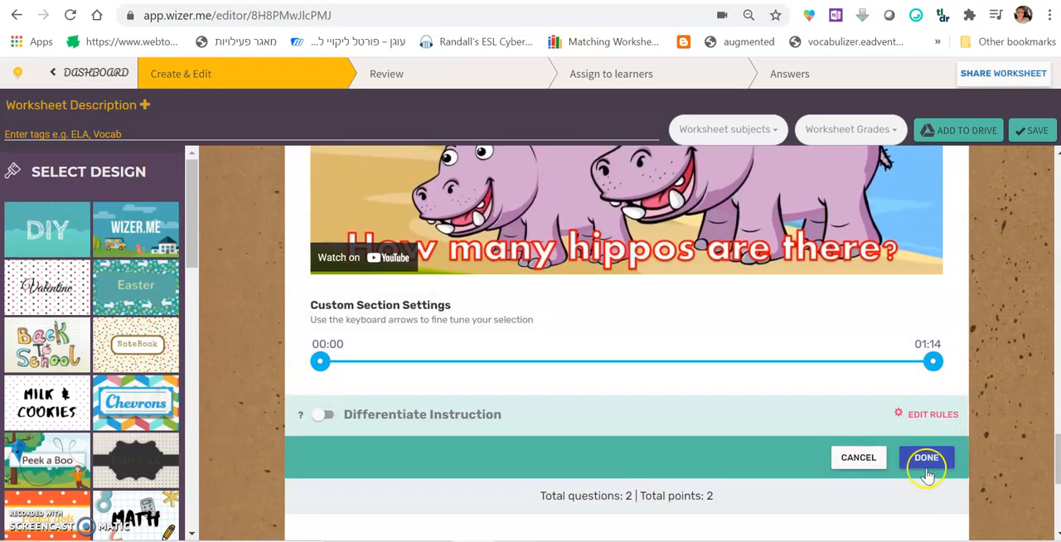
pyautogui.click(926, 465)
pyautogui.scroll(6, 530, 372)
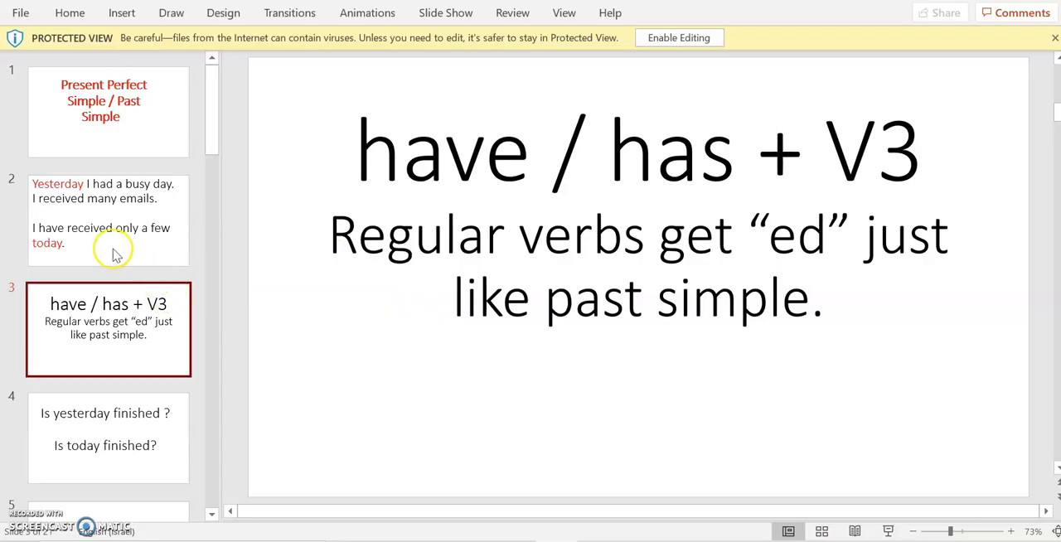
# Look through the slides of the Present Perfect Simple / Past Simple presentation in PowerPoint
pyautogui.press('Down')
pyautogui.press('Down')
pyautogui.press('Down')
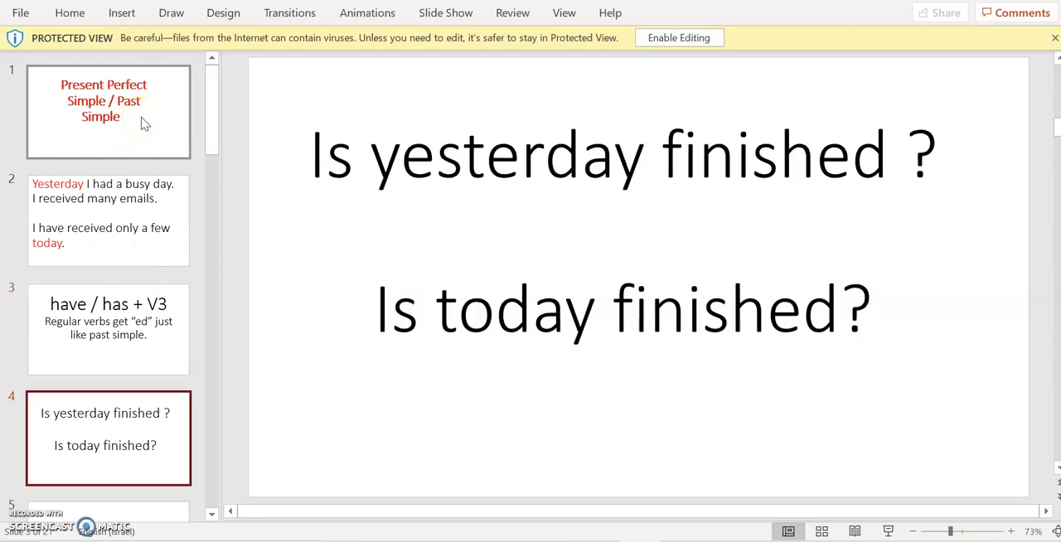
pyautogui.press('Down')
pyautogui.press('Down')
pyautogui.press('Down')
pyautogui.press('Down')
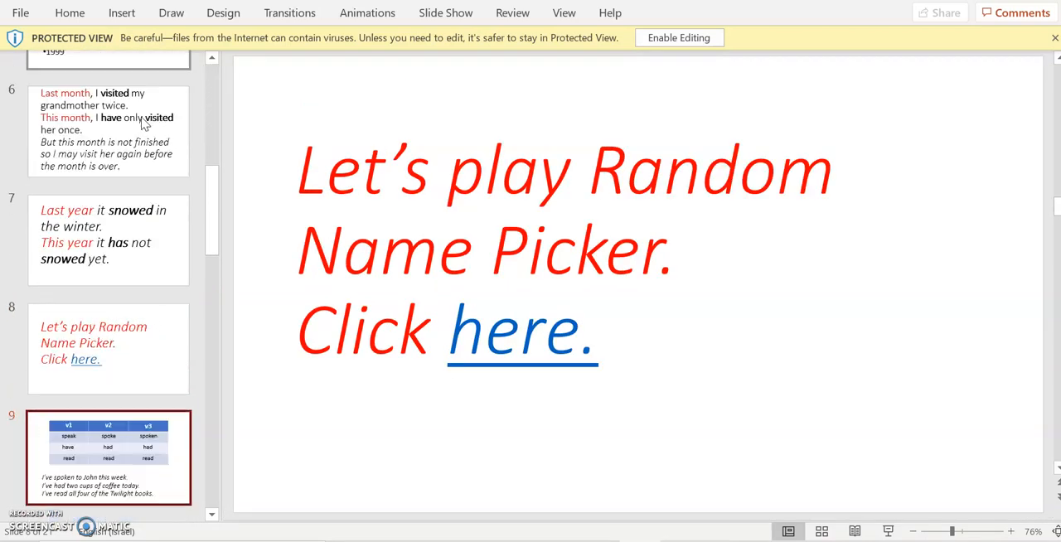
pyautogui.press('Down')
pyautogui.press('Down')
pyautogui.press('Down')
pyautogui.press('Down')
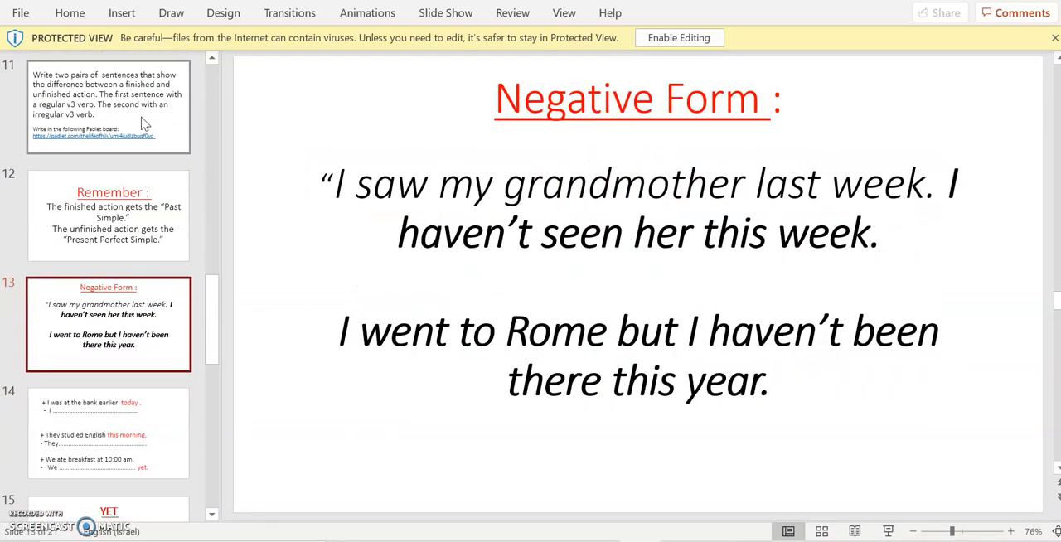
pyautogui.press('Down')
pyautogui.press('Up')
pyautogui.press('Up')
pyautogui.press('Up')
pyautogui.press('Up')
pyautogui.press('Up')
pyautogui.press('Up')
pyautogui.press('Up')
pyautogui.press('Up')
pyautogui.press('Up')
pyautogui.press('Up')
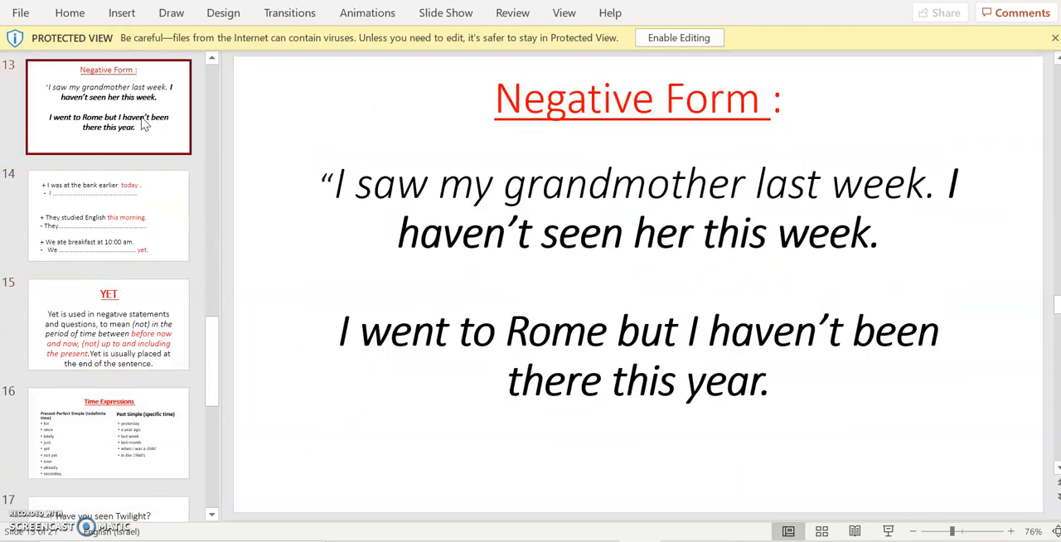
pyautogui.press('Up')
pyautogui.press('Up')
pyautogui.press('Up')
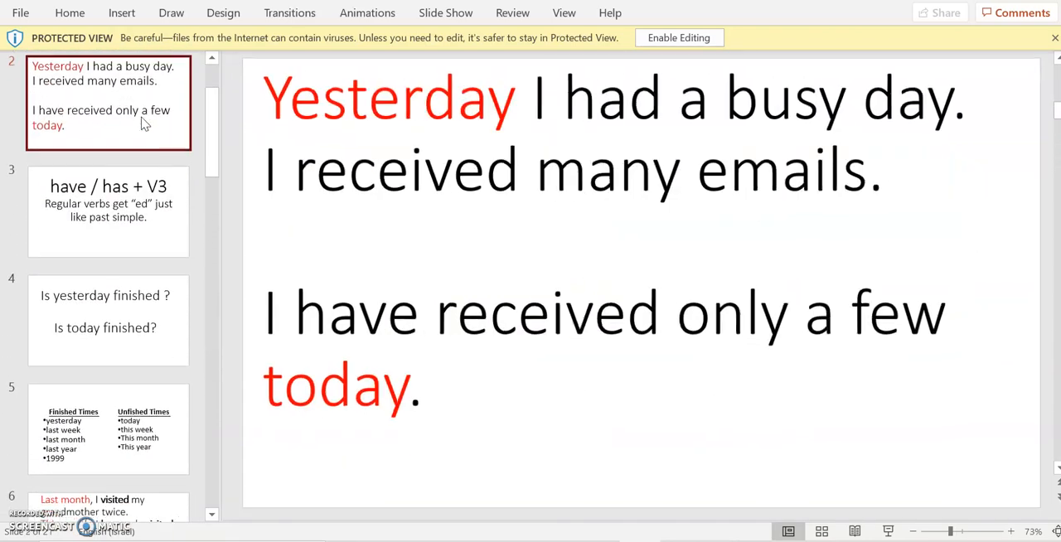
pyautogui.press('Down')
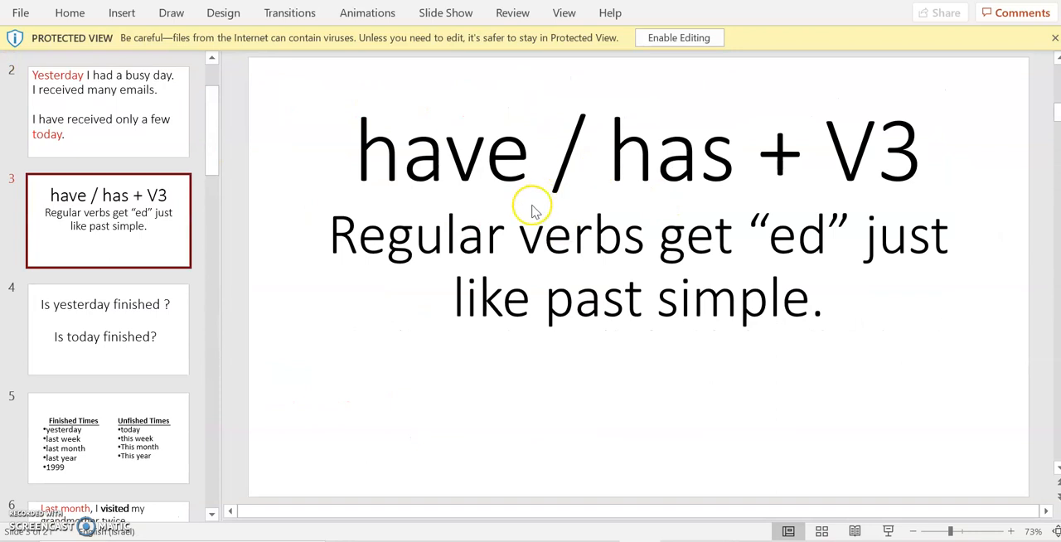
# Take the presentation out of Protected View and open its full Save As dialog
pyautogui.click(1054, 37)
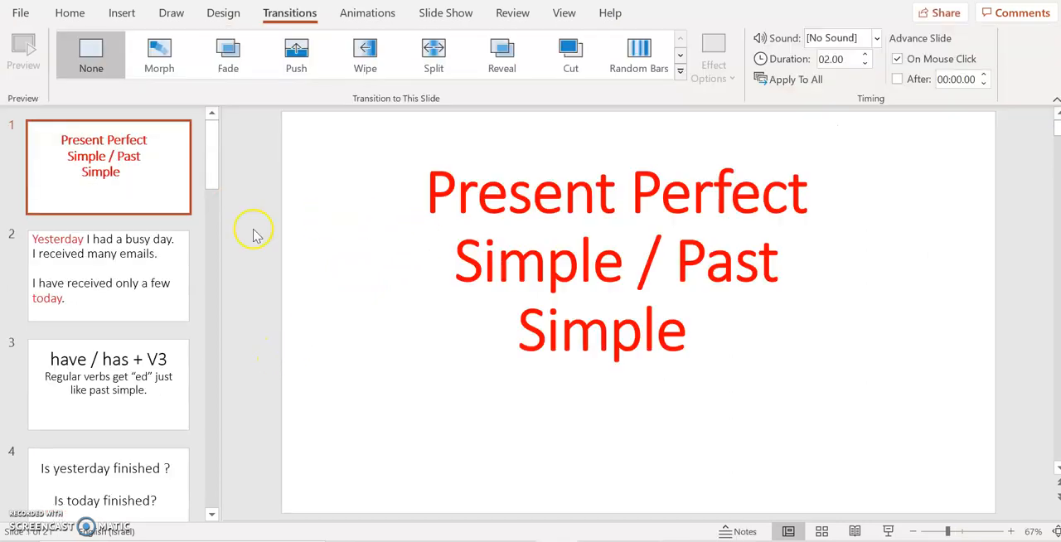
pyautogui.click(20, 13)
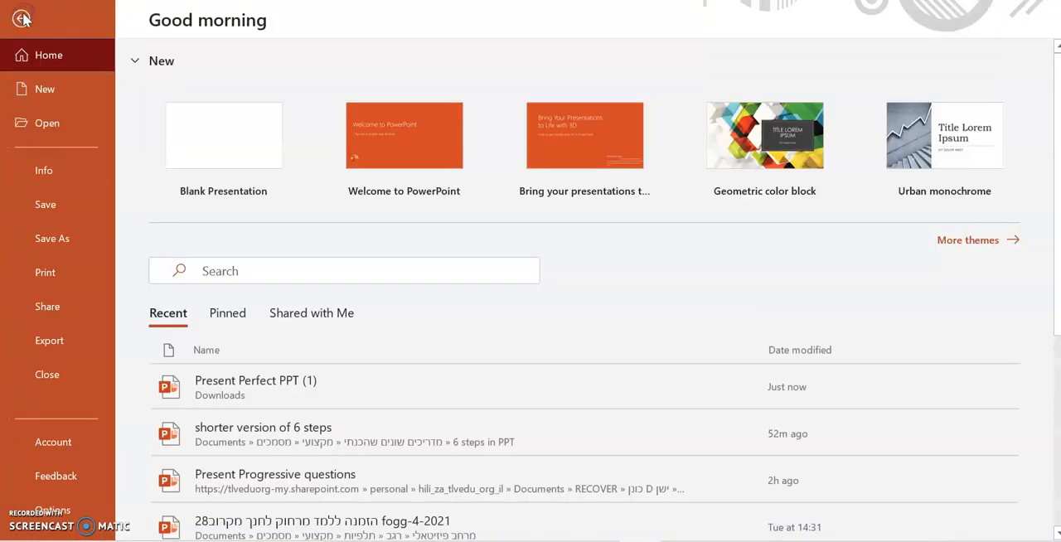
pyautogui.click(65, 240)
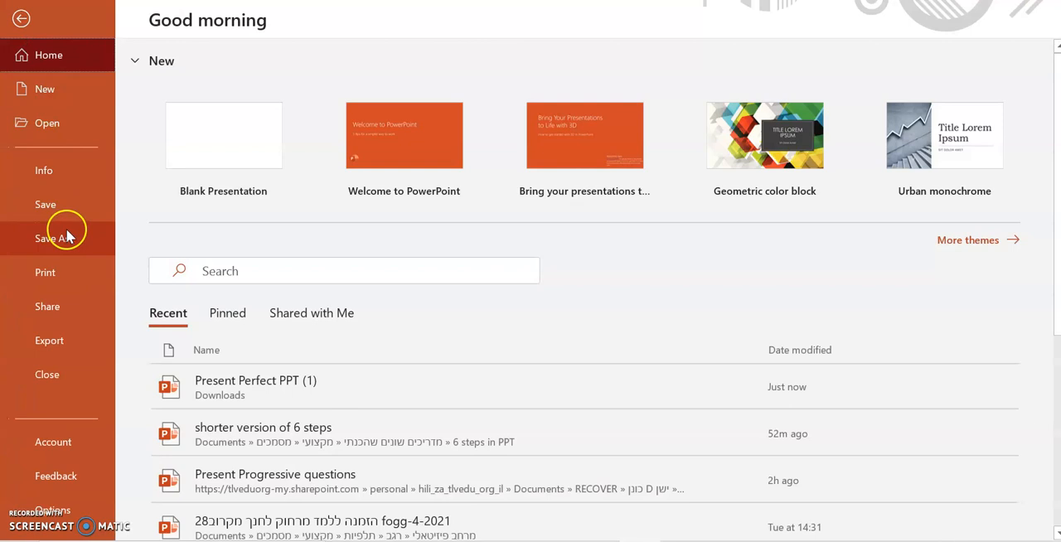
pyautogui.click(477, 139)
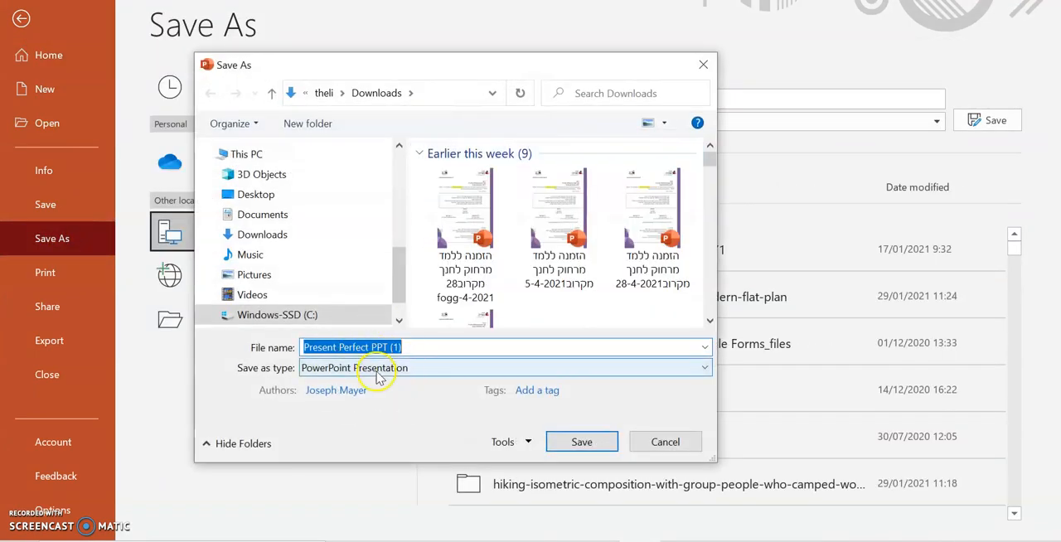
# Save only the current title slide in JPEG File Interchange Format under the file name "teaching part"
pyautogui.click(377, 373)
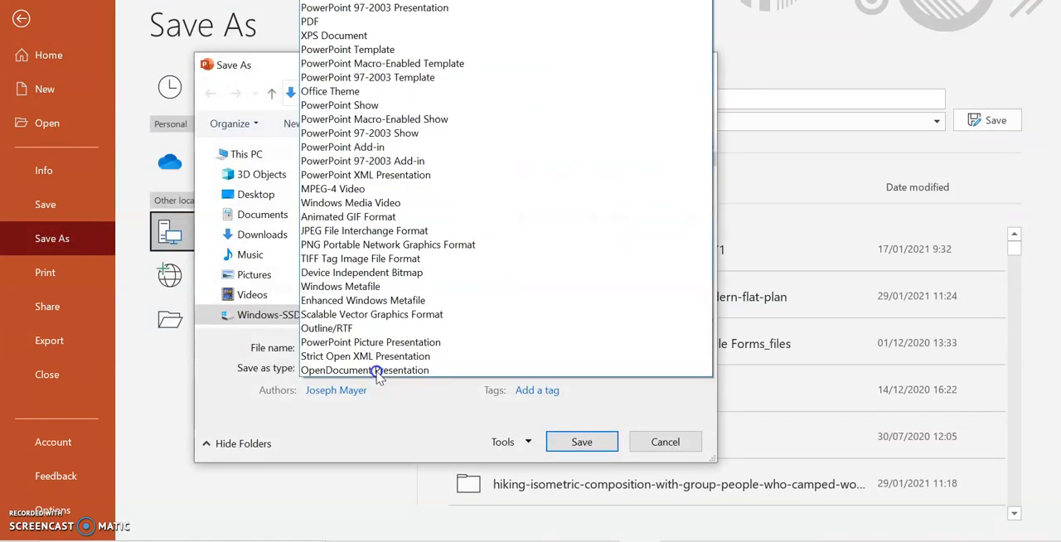
pyautogui.click(345, 231)
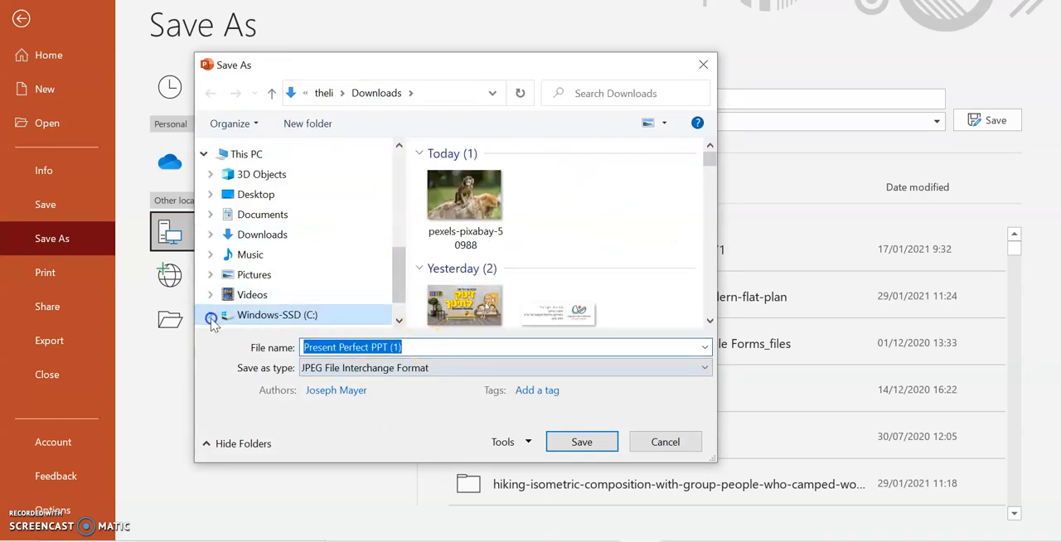
pyautogui.write('teaching part')
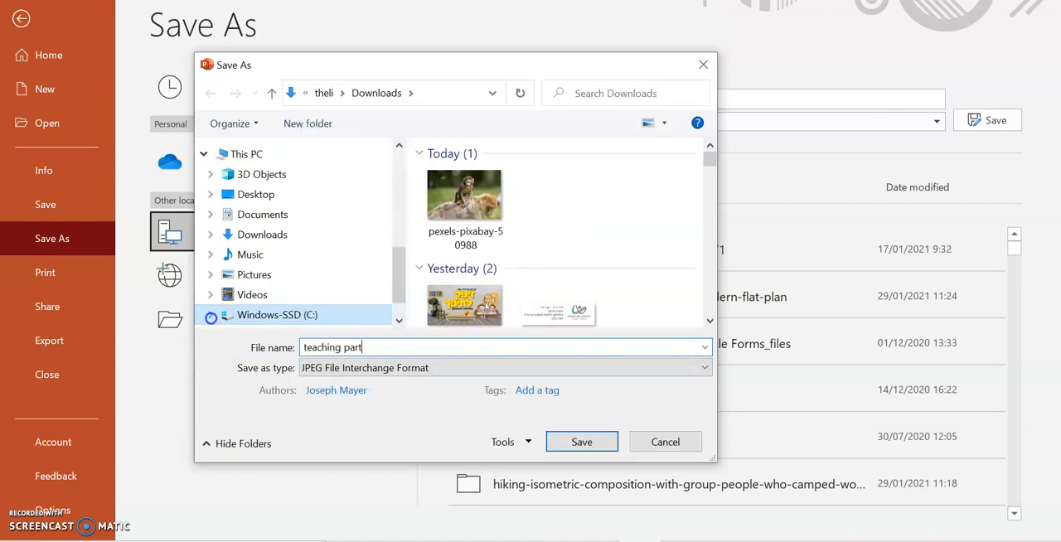
pyautogui.press('Return')
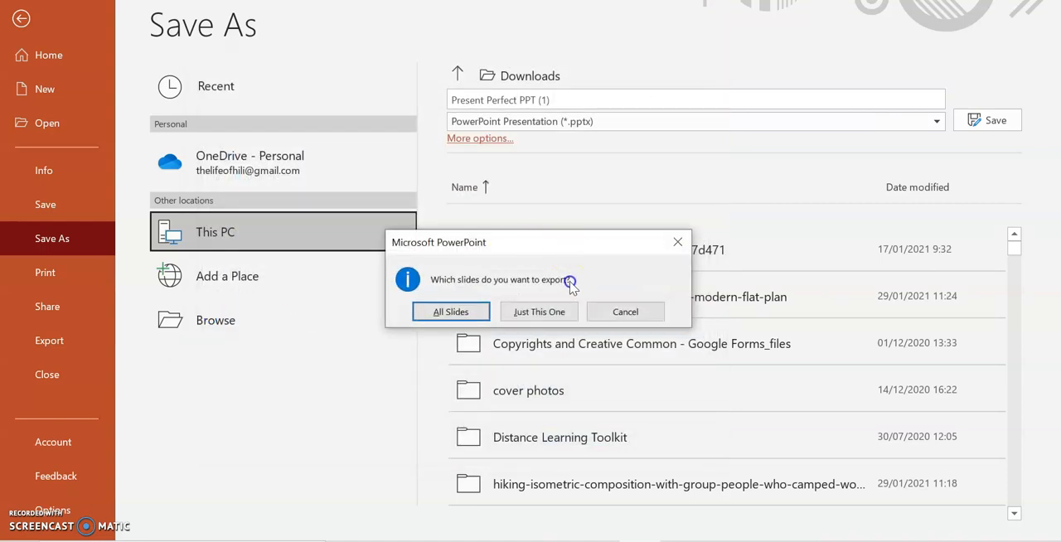
pyautogui.click(557, 314)
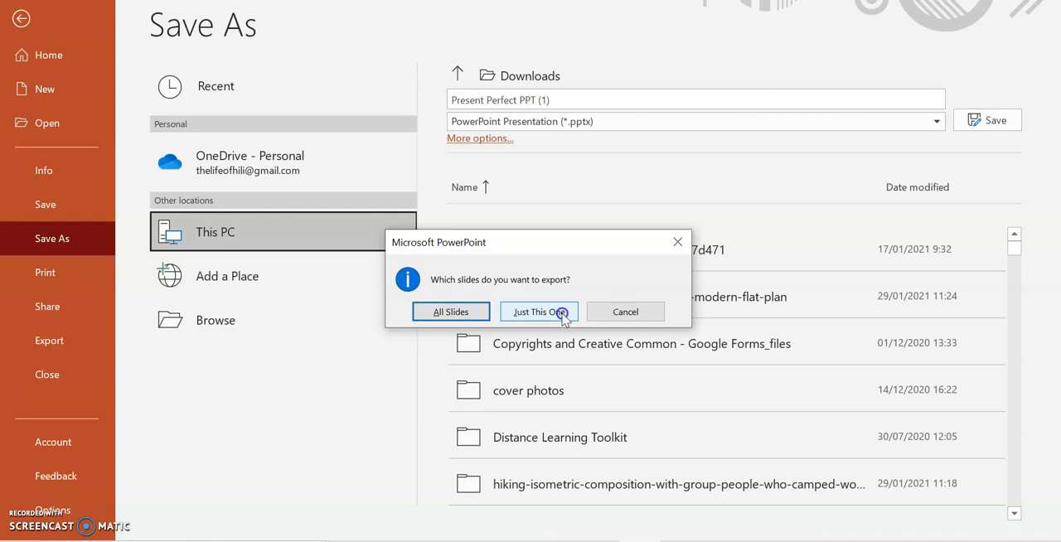
pyautogui.click(537, 312)
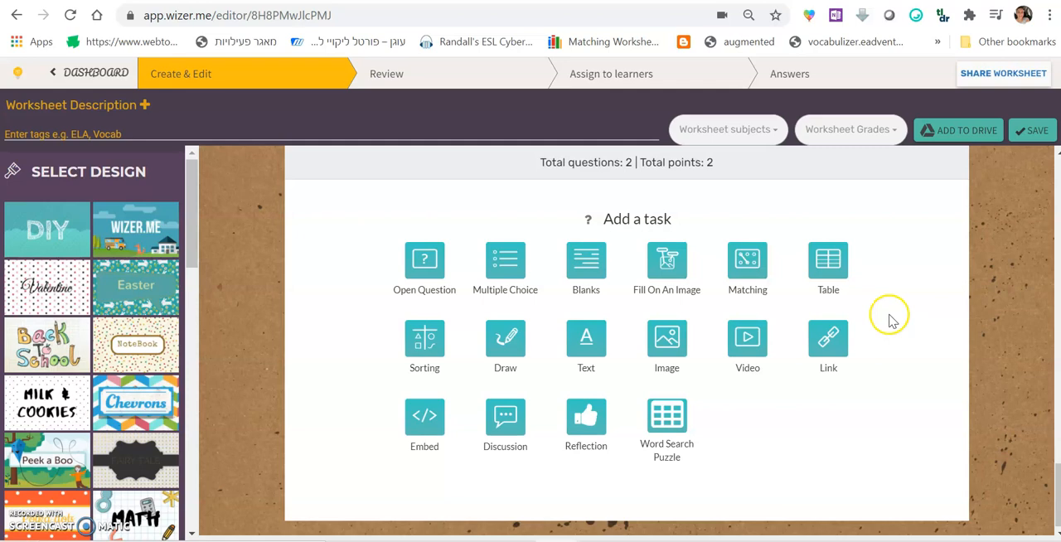
# Return to the Wizer.me worksheet, add an Image task and open the file chooser for uploading a picture
pyautogui.scroll(5, 911, 319)
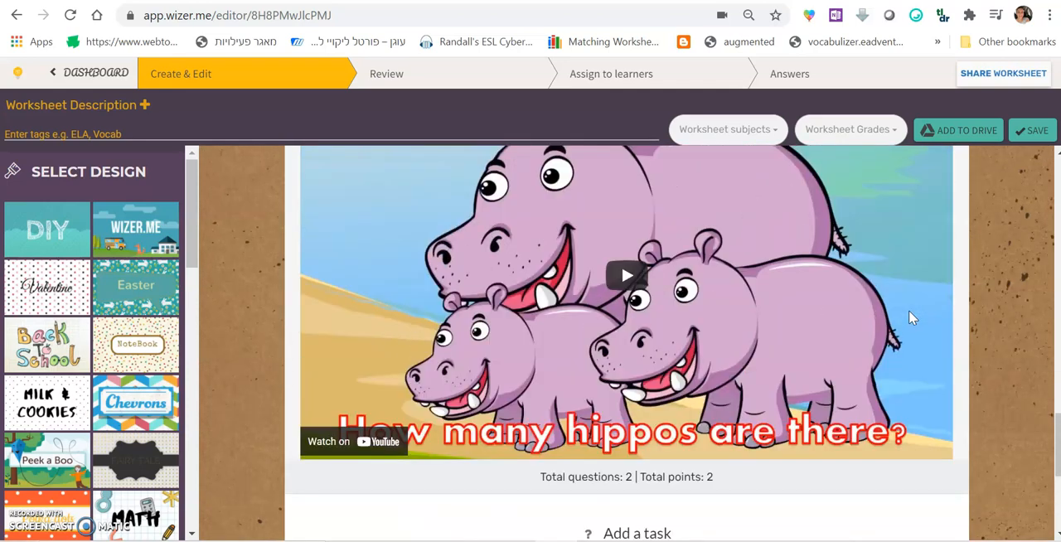
pyautogui.scroll(-3, 911, 318)
pyautogui.scroll(4, 908, 312)
pyautogui.scroll(-2, 908, 310)
pyautogui.scroll(-4, 840, 363)
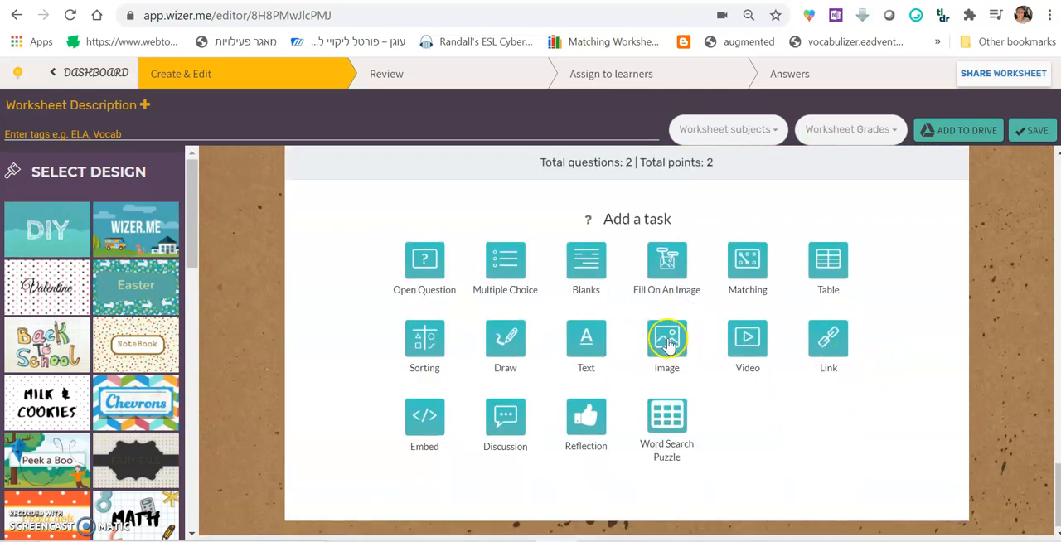
pyautogui.click(667, 345)
pyautogui.scroll(-2, 255, 331)
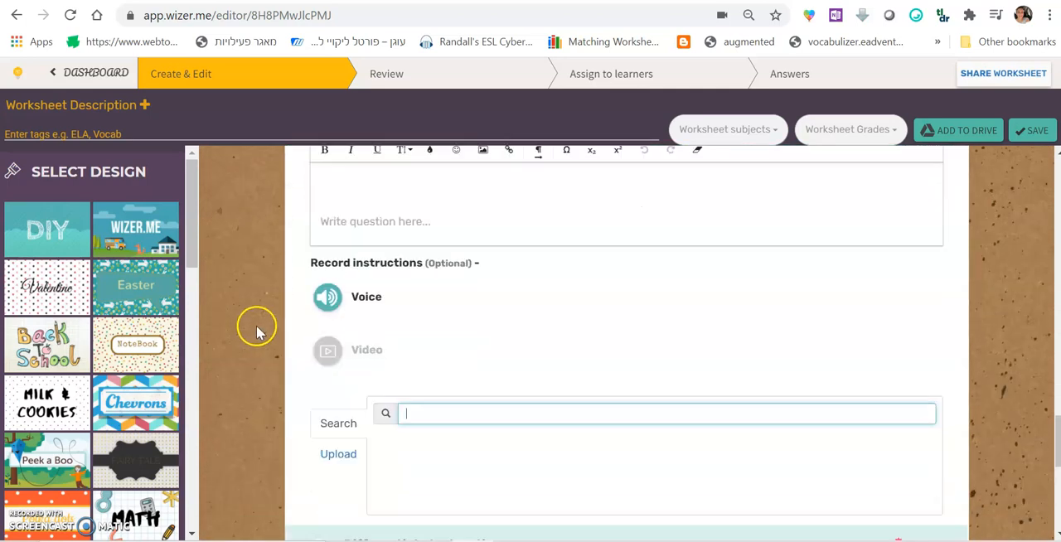
pyautogui.click(342, 366)
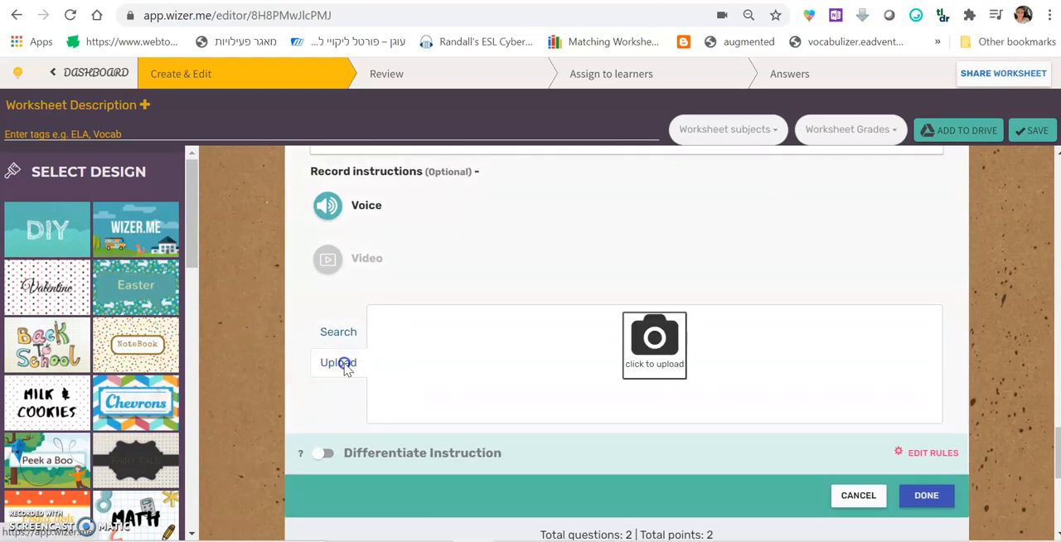
pyautogui.click(650, 342)
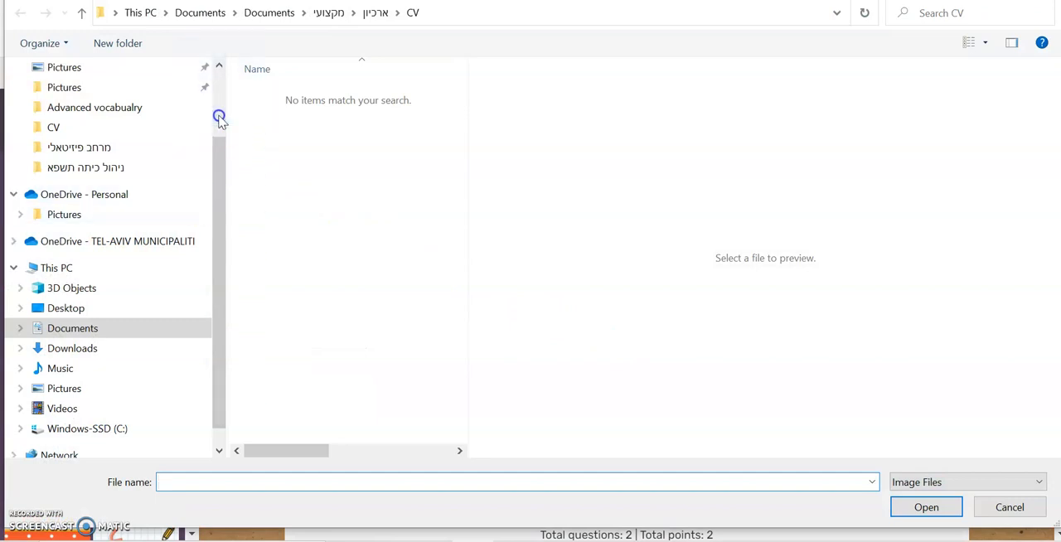
# Upload the "teaching part" picture from the Downloads folder into the Image task and finish editing the task
pyautogui.moveTo(219, 119); pyautogui.dragTo(218, 78)
pyautogui.click(83, 121)
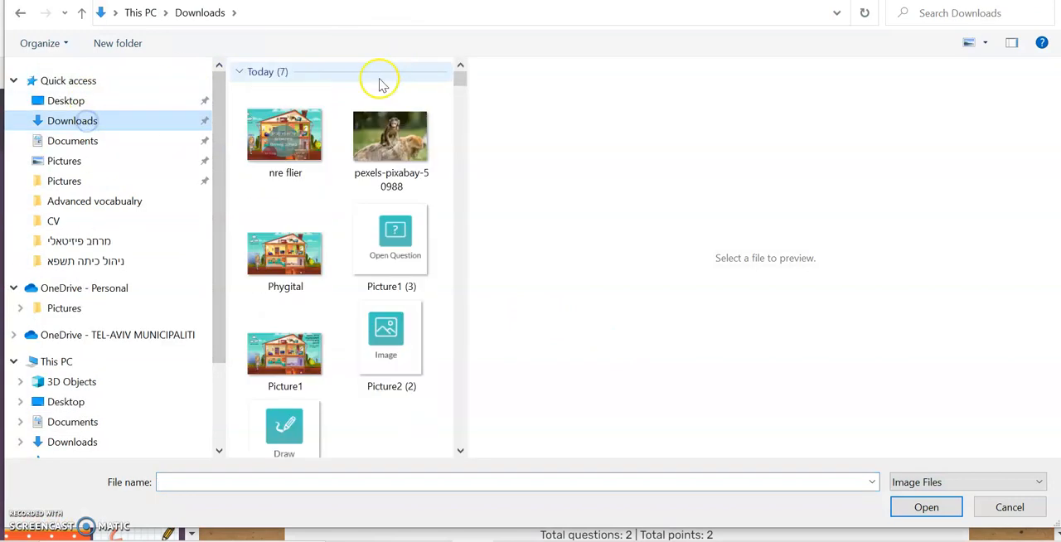
pyautogui.click(285, 135)
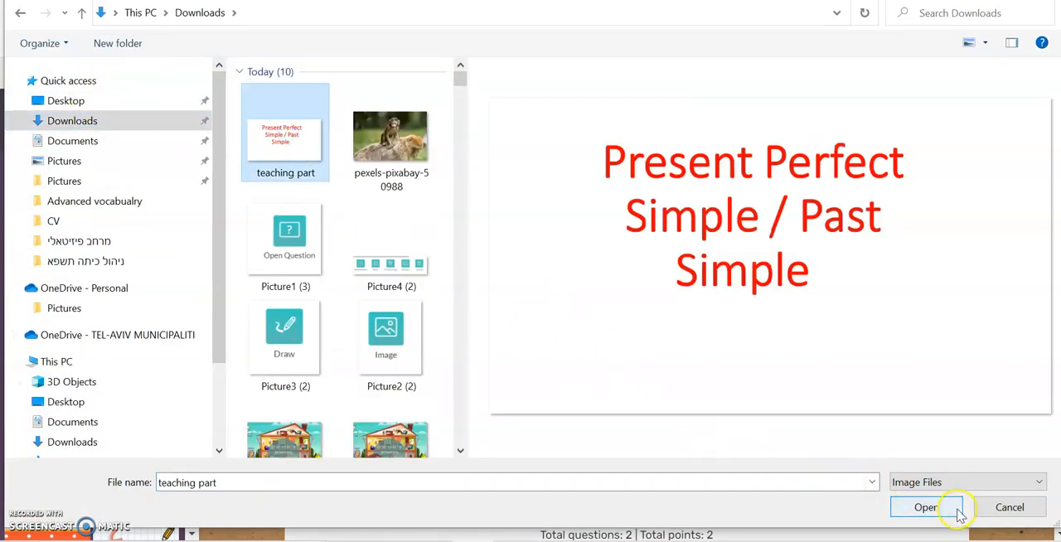
pyautogui.click(925, 508)
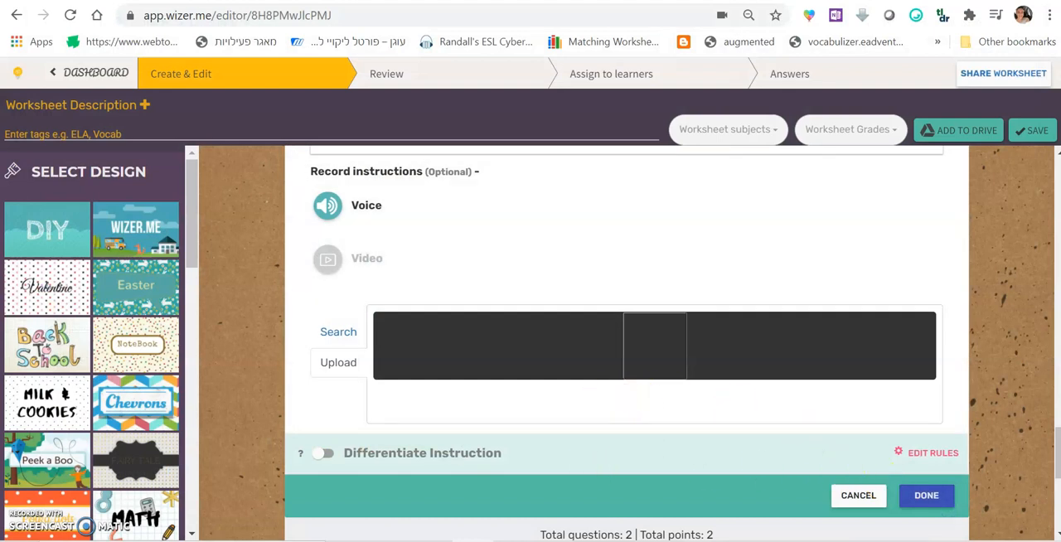
pyautogui.scroll(-2, 935, 509)
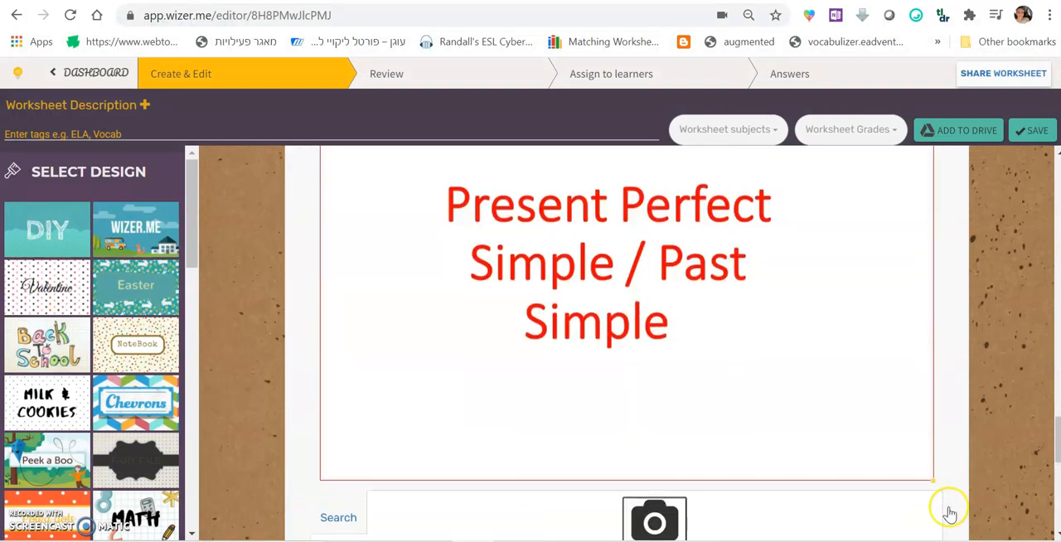
pyautogui.scroll(-3, 933, 510)
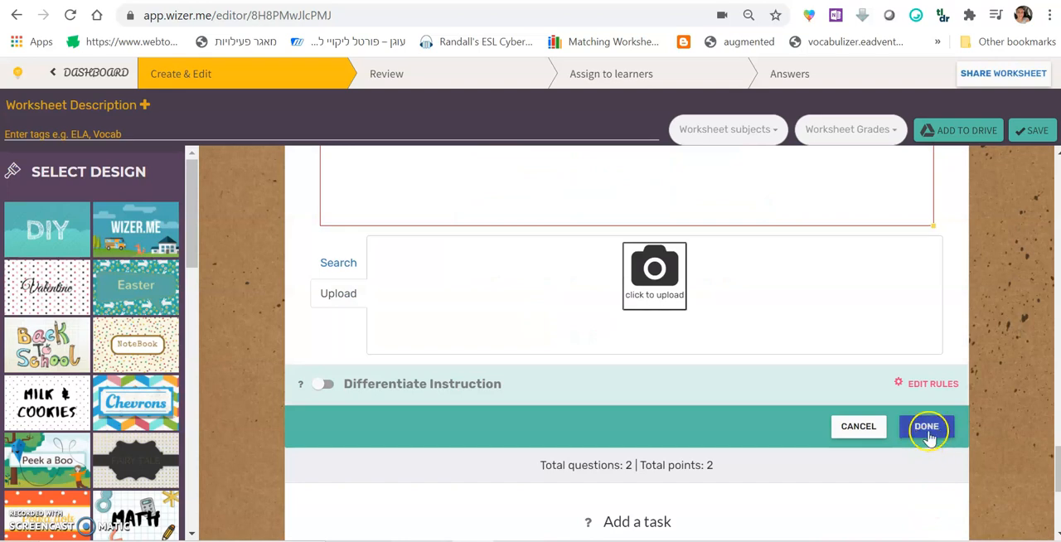
pyautogui.click(927, 427)
# Delete the Present Perfect Simple / Past Simple image task from the worksheet
pyautogui.scroll(6, 928, 433)
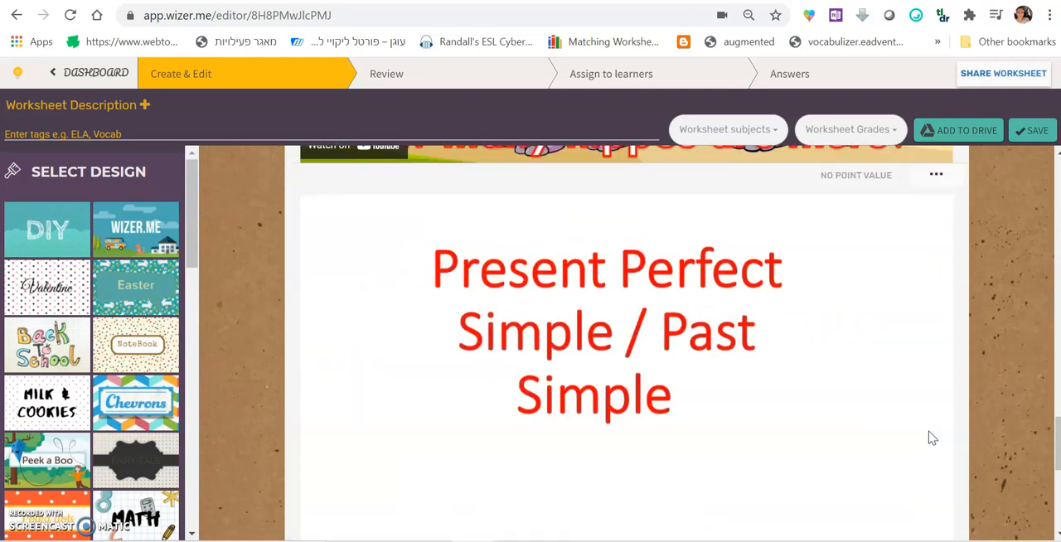
pyautogui.scroll(-2, 665, 386)
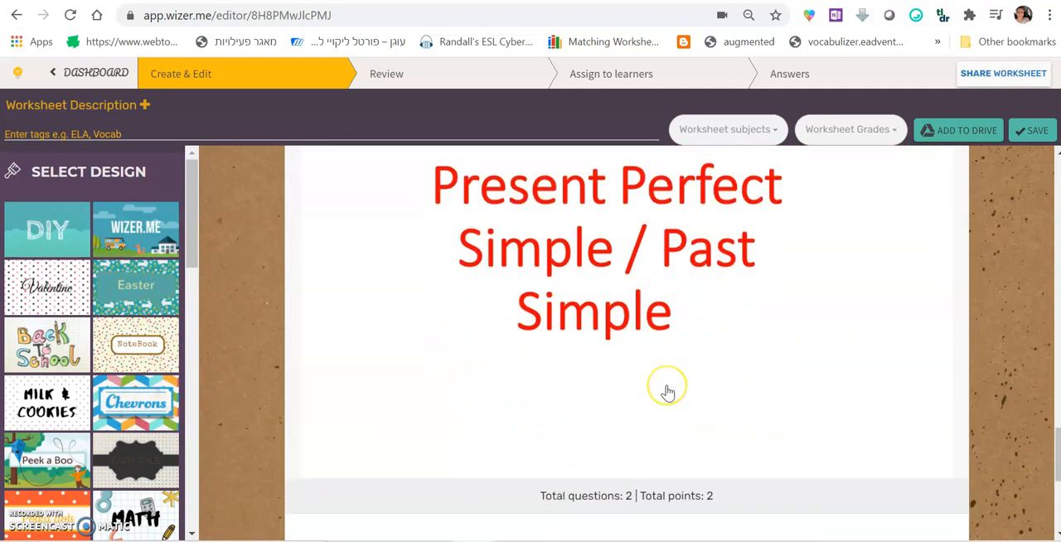
pyautogui.scroll(1, 668, 391)
pyautogui.scroll(5, 668, 391)
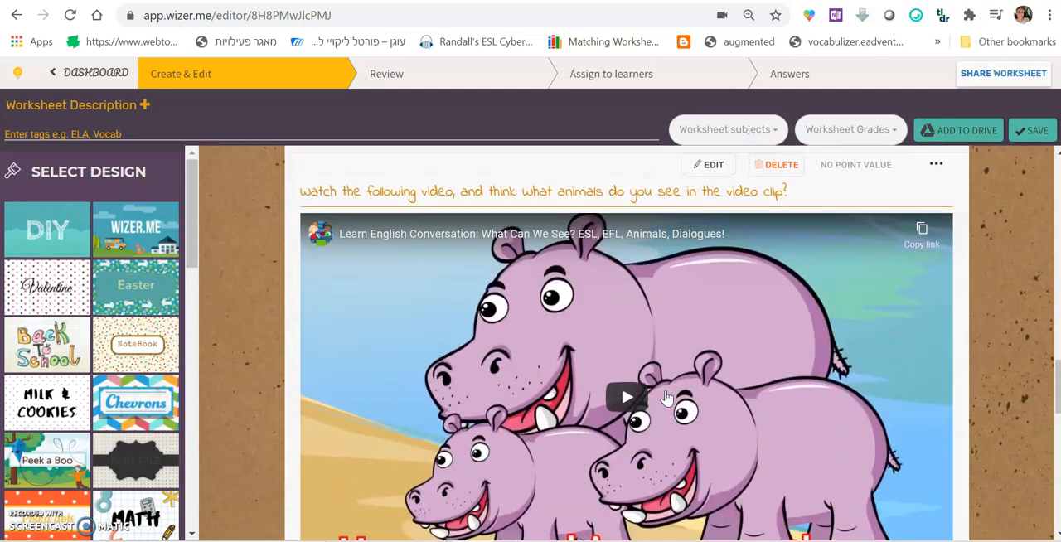
pyautogui.click(631, 392)
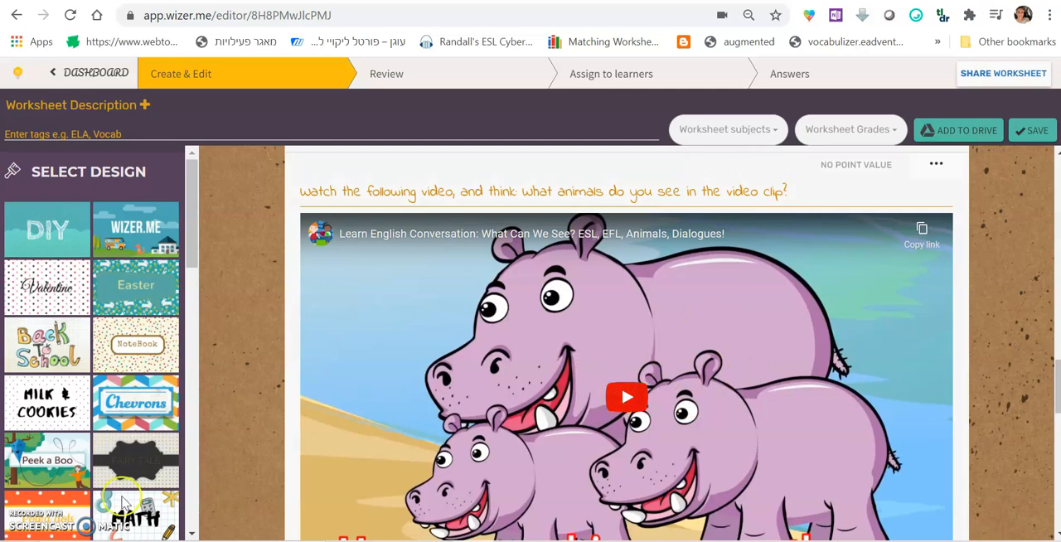
pyautogui.scroll(-4, 504, 360)
pyautogui.scroll(-3, 911, 313)
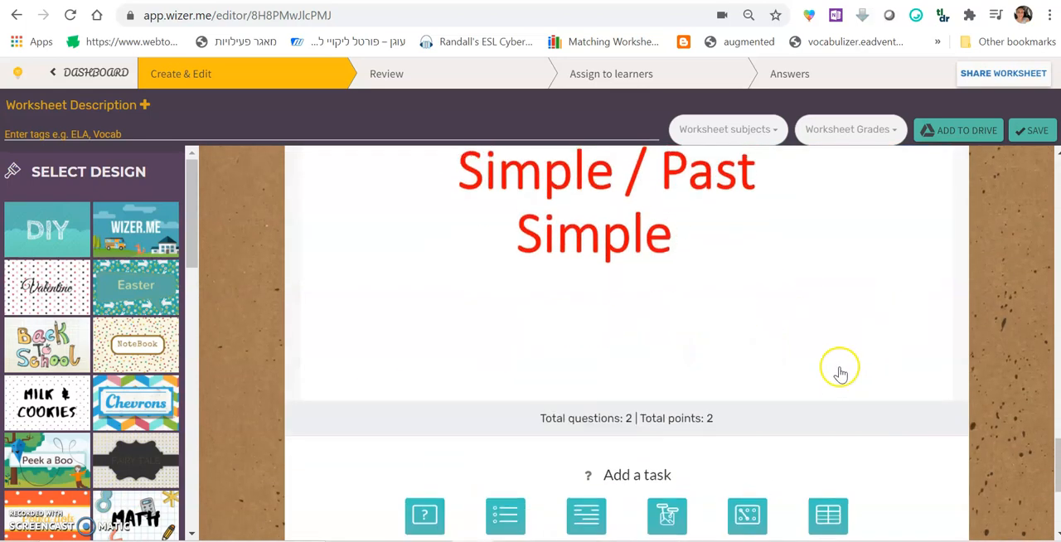
pyautogui.scroll(4, 840, 371)
pyautogui.scroll(-1, 912, 381)
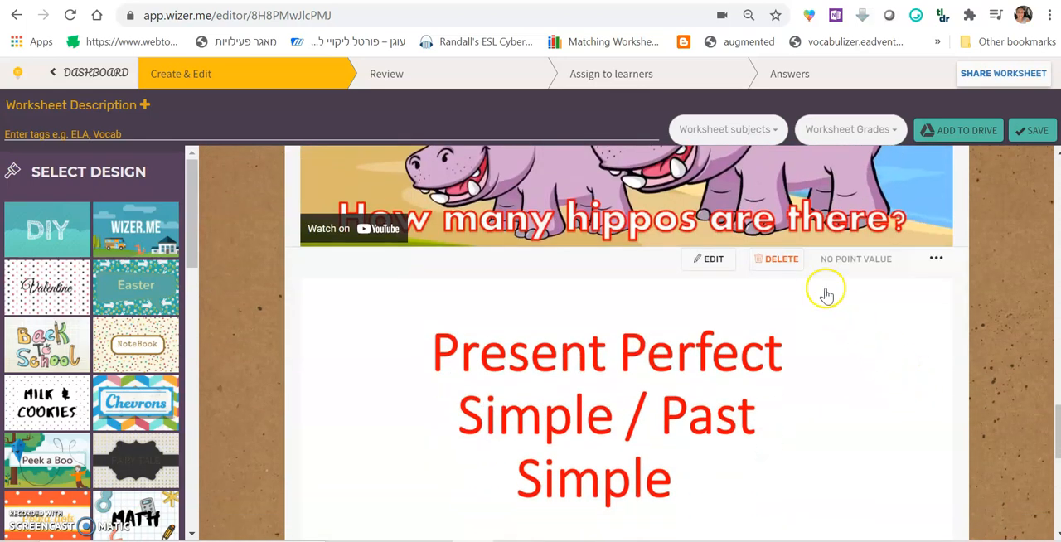
pyautogui.click(777, 265)
pyautogui.click(652, 322)
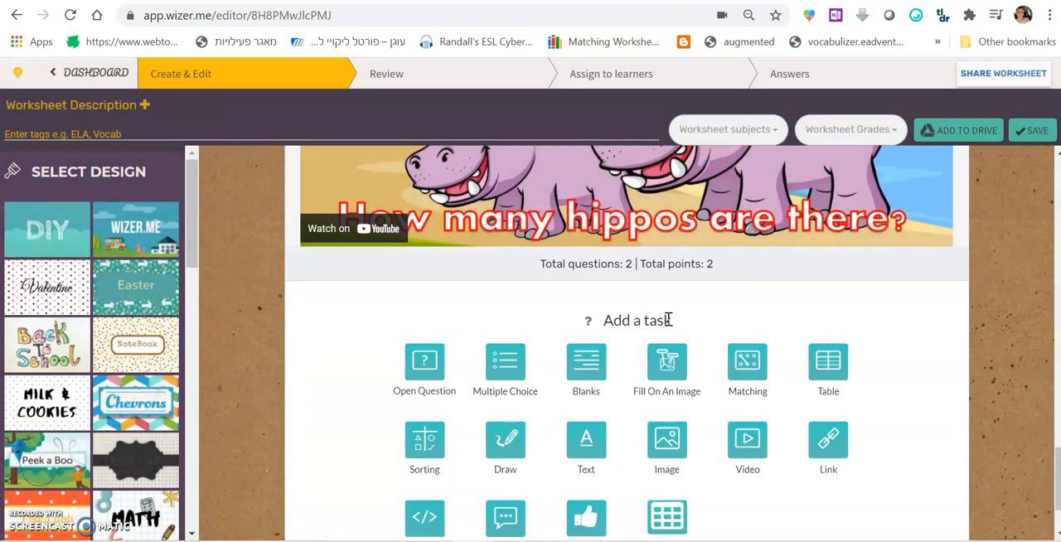
# Examine the options for changing the order of the "What animals do you already know?" task
pyautogui.scroll(8, 1001, 398)
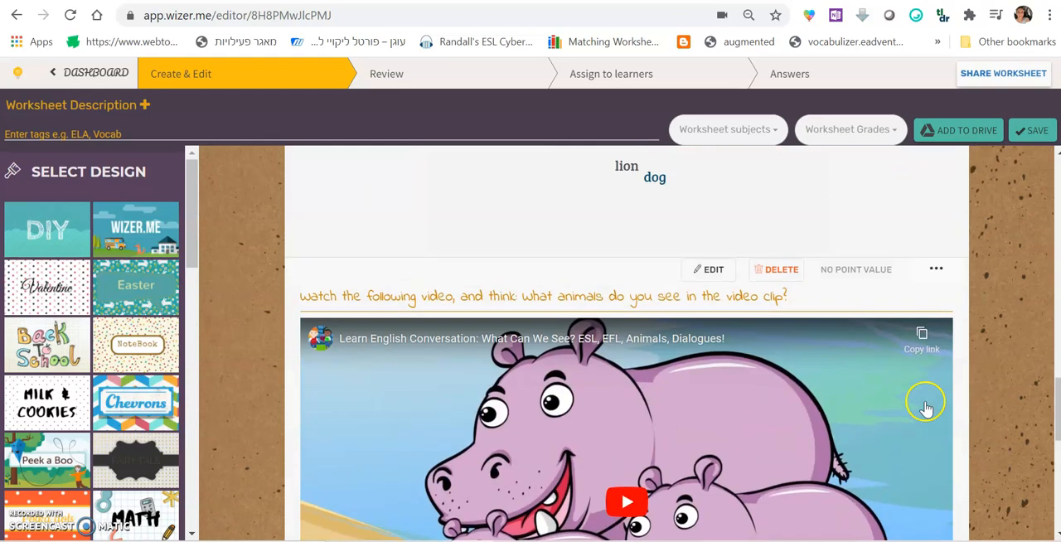
pyautogui.scroll(5, 867, 358)
pyautogui.scroll(-7, 959, 360)
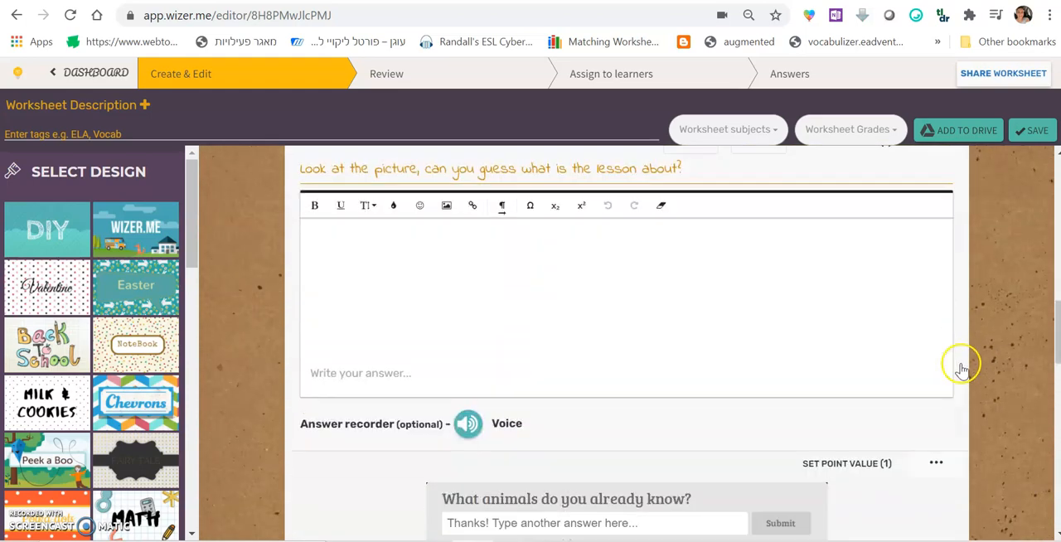
pyautogui.click(936, 298)
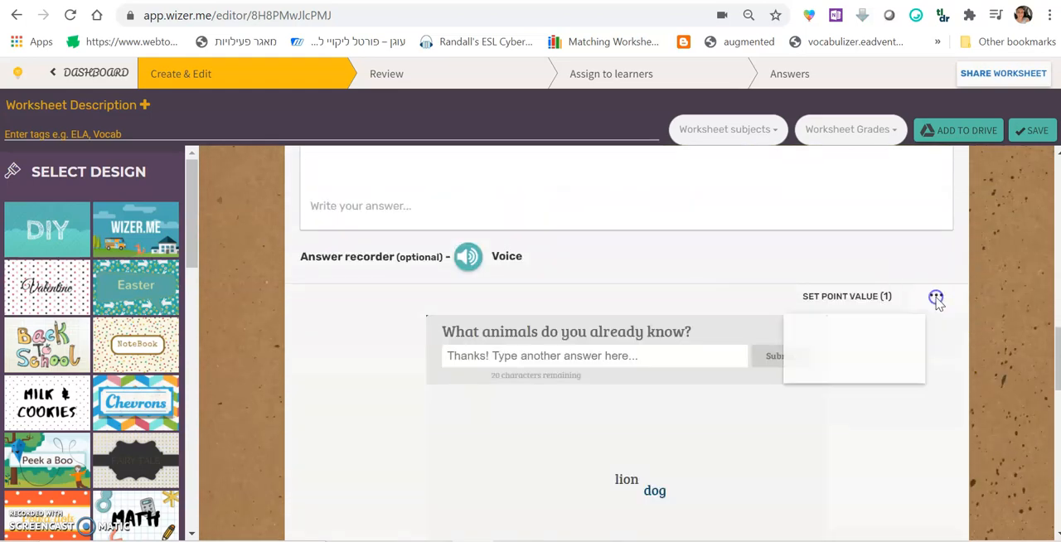
pyautogui.moveTo(878, 347)
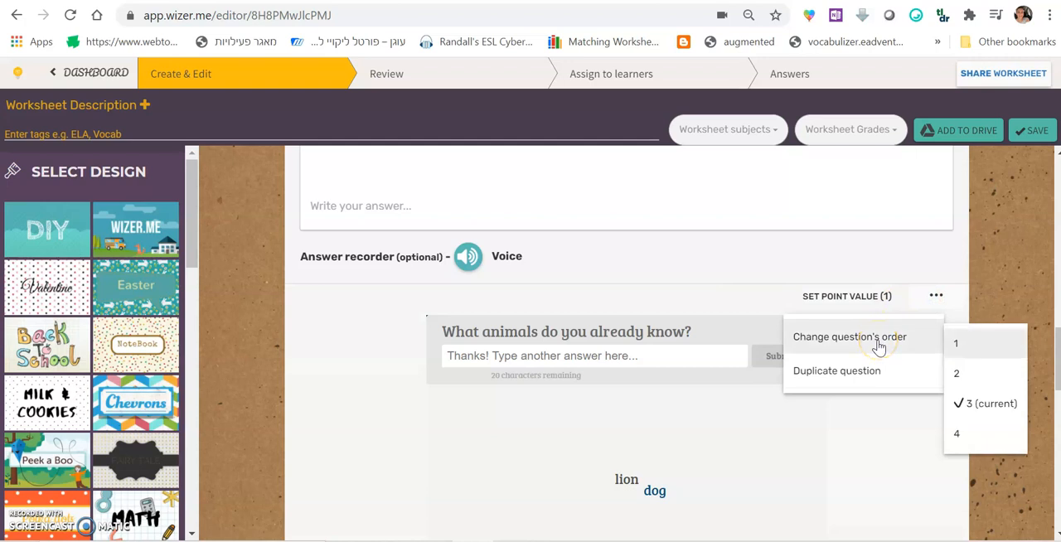
pyautogui.click(977, 414)
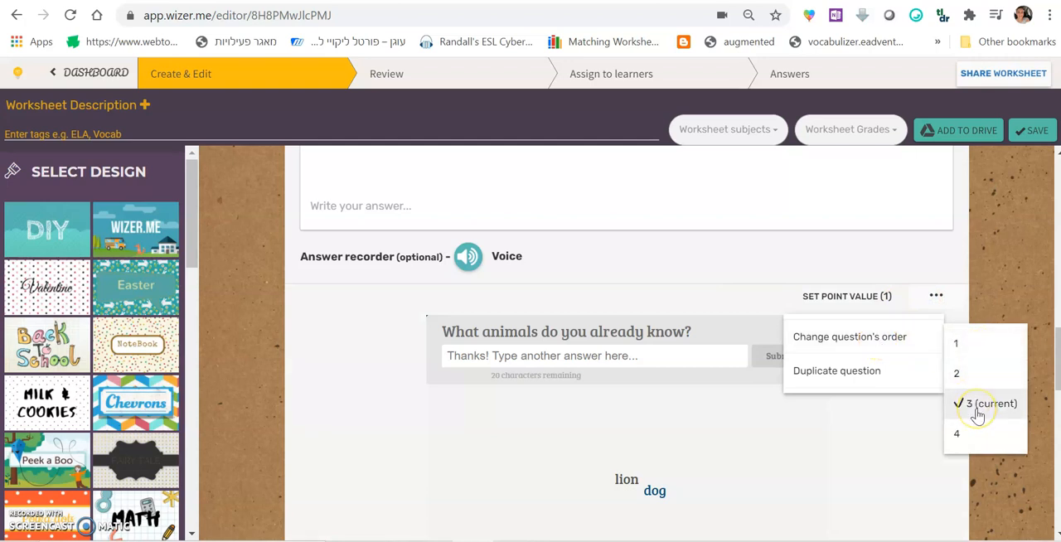
pyautogui.click(978, 414)
pyautogui.click(980, 346)
pyautogui.click(982, 345)
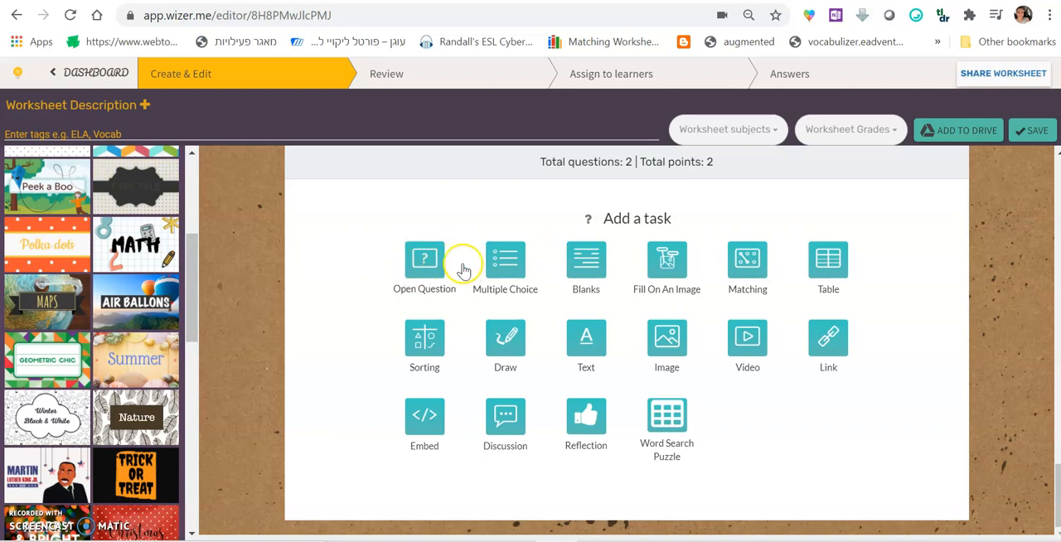
# Add a Fill On An Image task and upload the picture animals-5636913_1280 from the Downloads folder
pyautogui.click(584, 265)
pyautogui.click(668, 262)
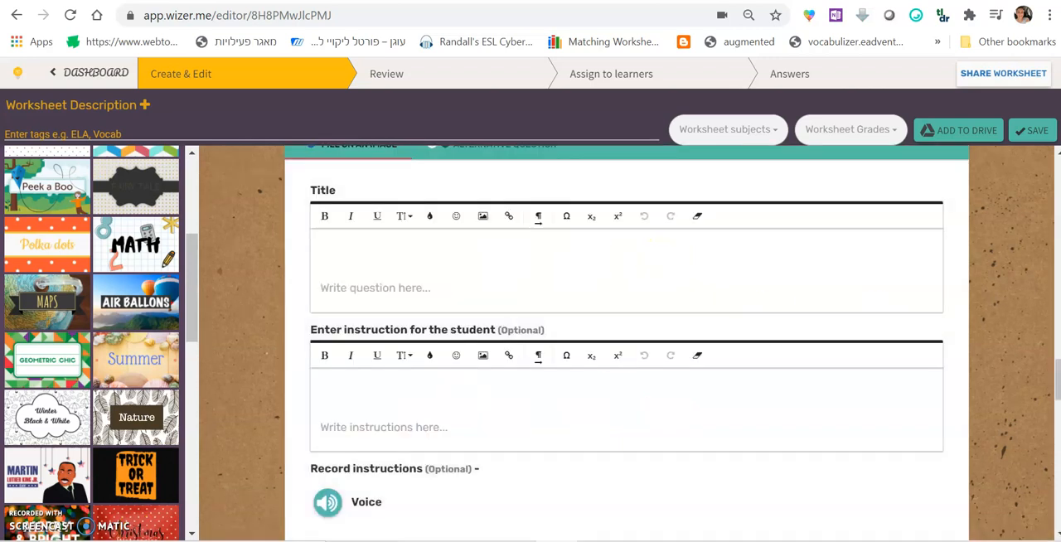
pyautogui.scroll(-10, 912, 315)
pyautogui.click(668, 262)
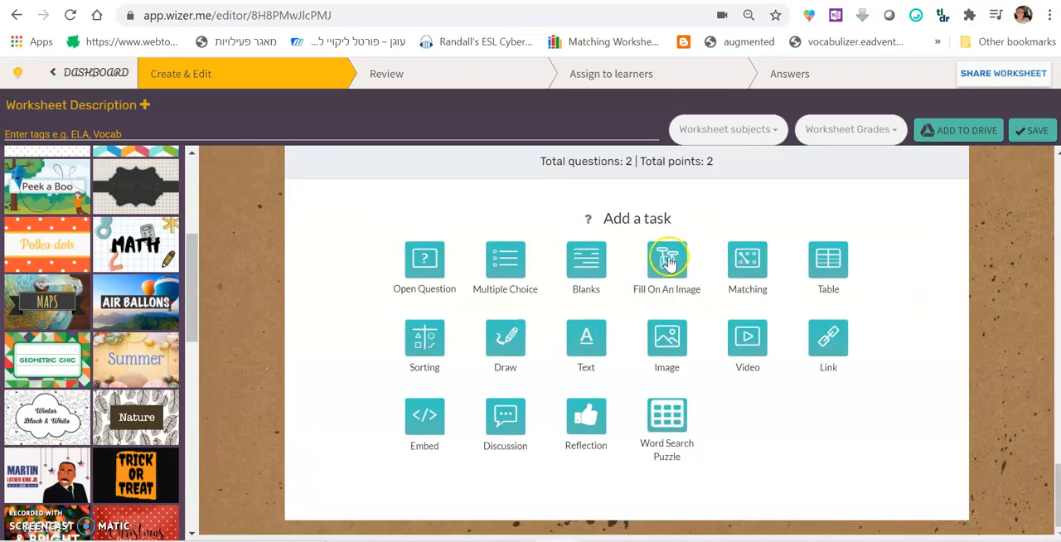
pyautogui.click(352, 320)
pyautogui.click(279, 137)
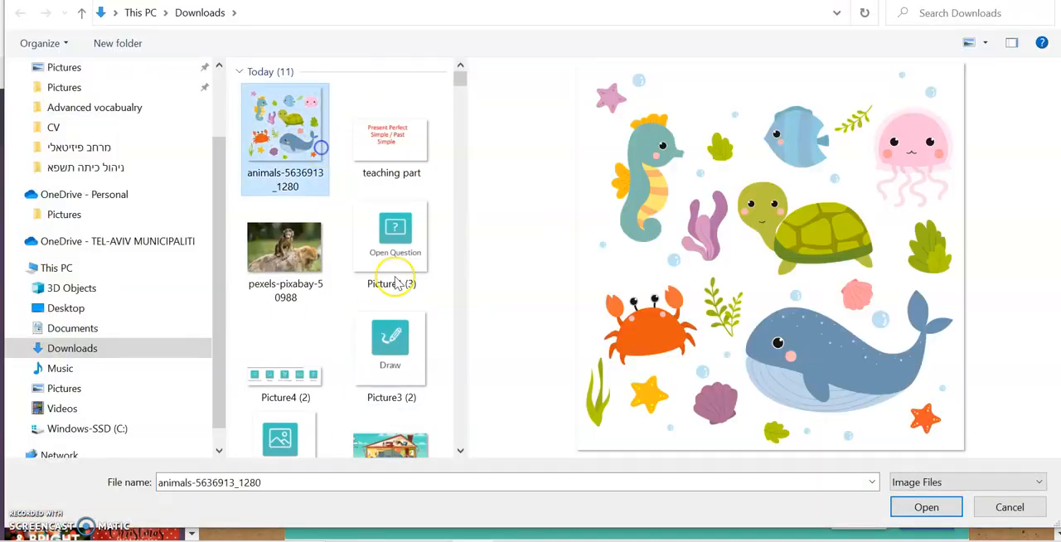
pyautogui.click(926, 506)
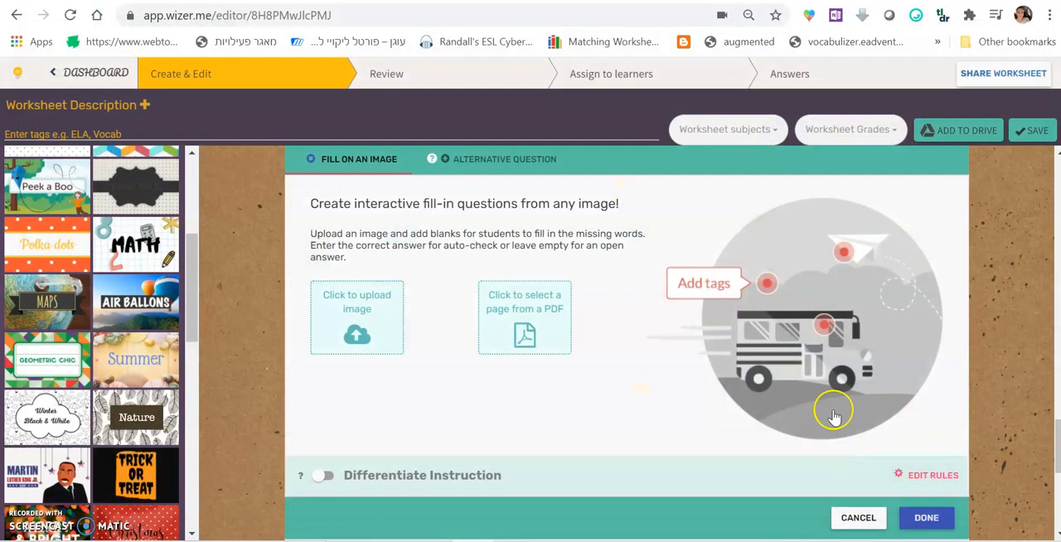
# Title the task "Label the animal:" and enter the instruction "Word bank: a turtle, a walrus, a jelly fish, a fish, a whale, a crab."
pyautogui.scroll(2, 662, 475)
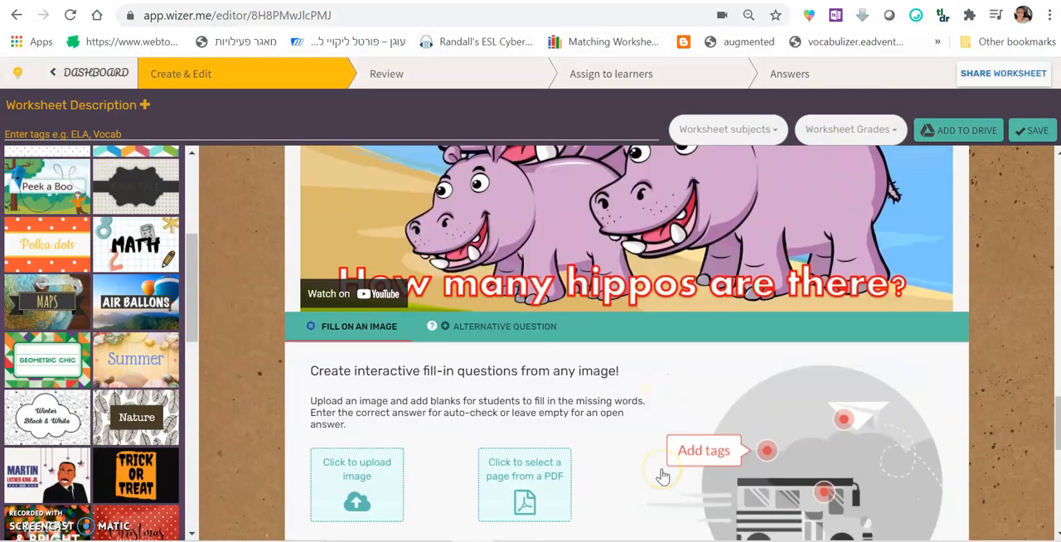
pyautogui.scroll(-1, 662, 475)
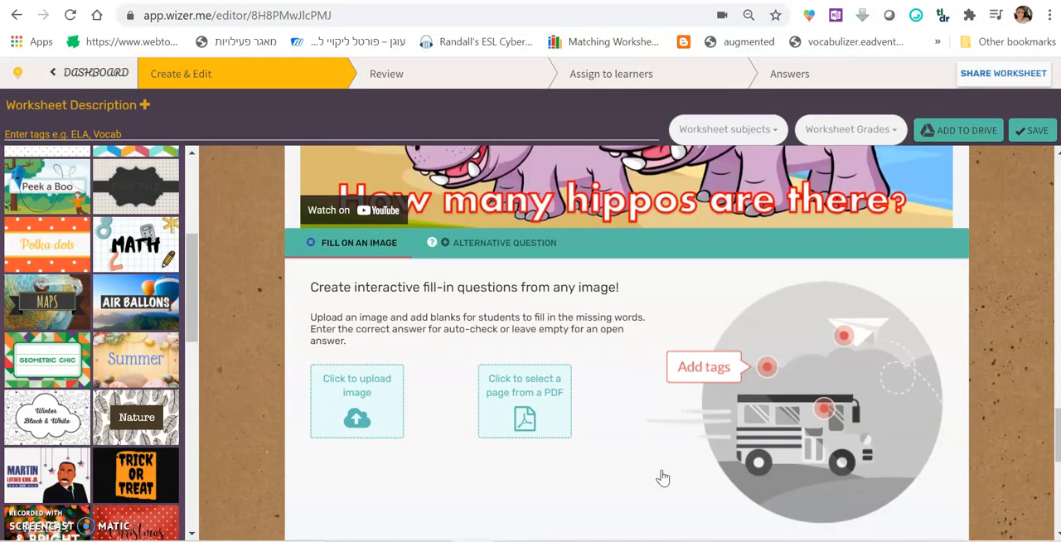
pyautogui.scroll(-5, 662, 476)
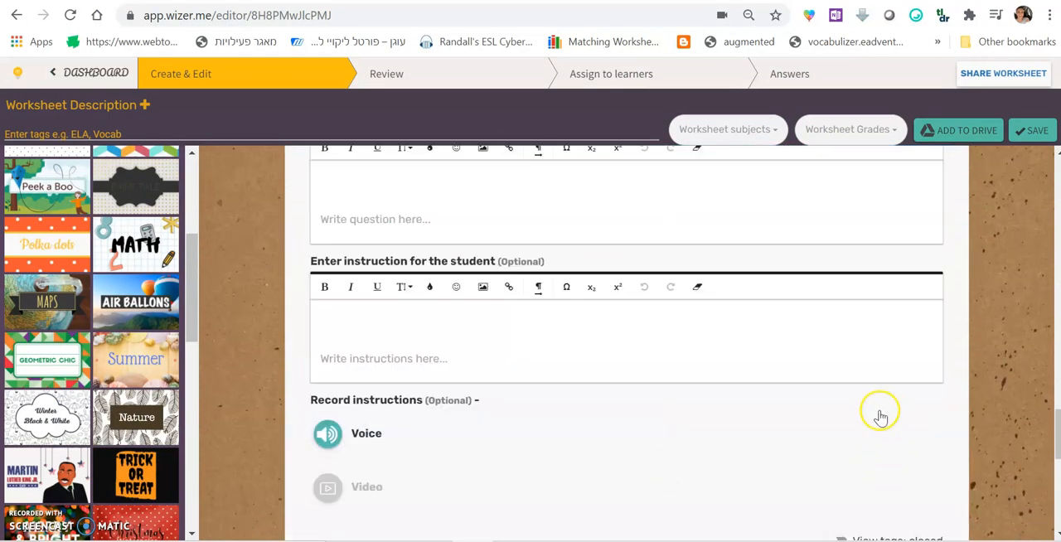
pyautogui.scroll(2, 879, 433)
pyautogui.scroll(-3, 879, 434)
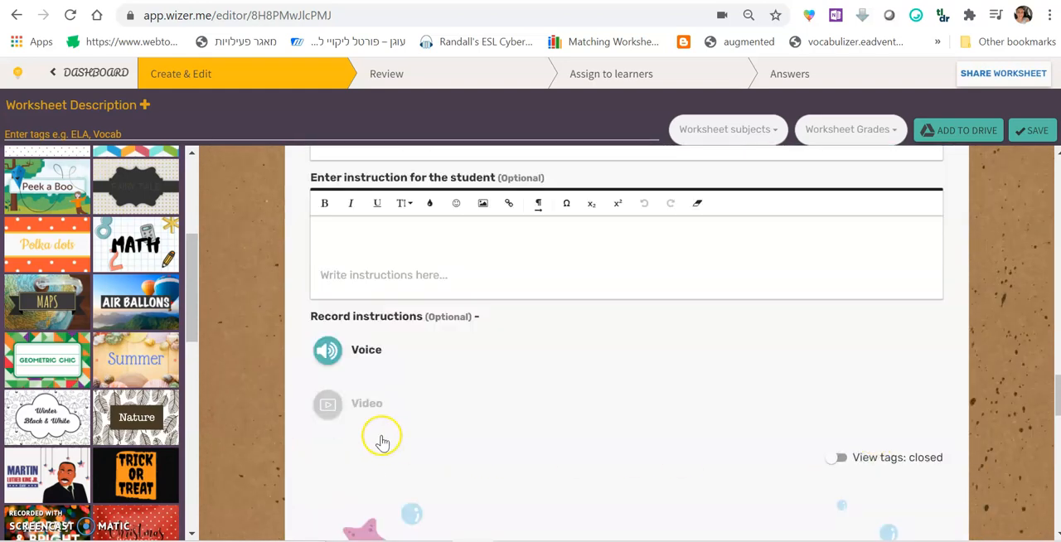
pyautogui.scroll(3, 356, 445)
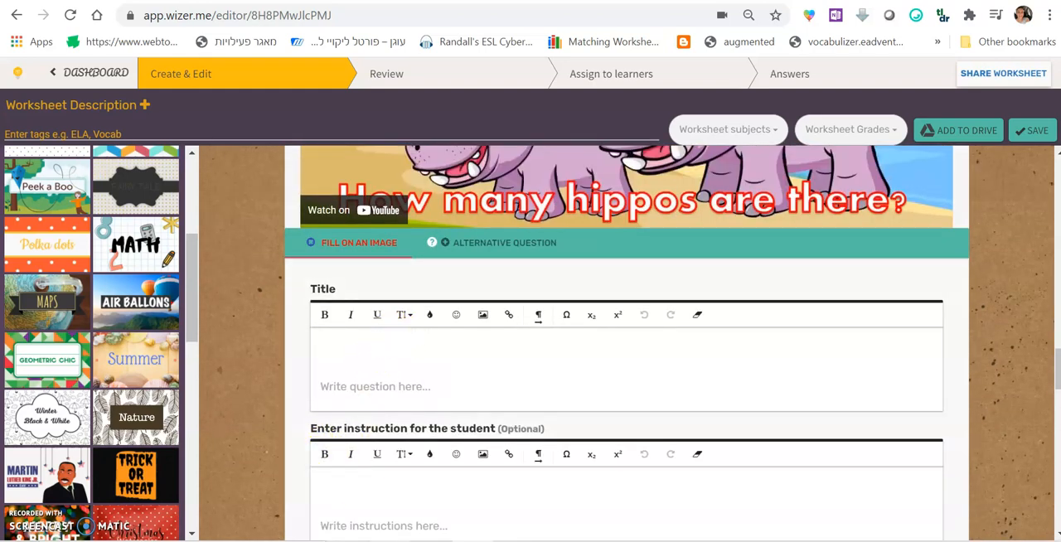
pyautogui.scroll(-1, 433, 440)
pyautogui.scroll(-4, 434, 437)
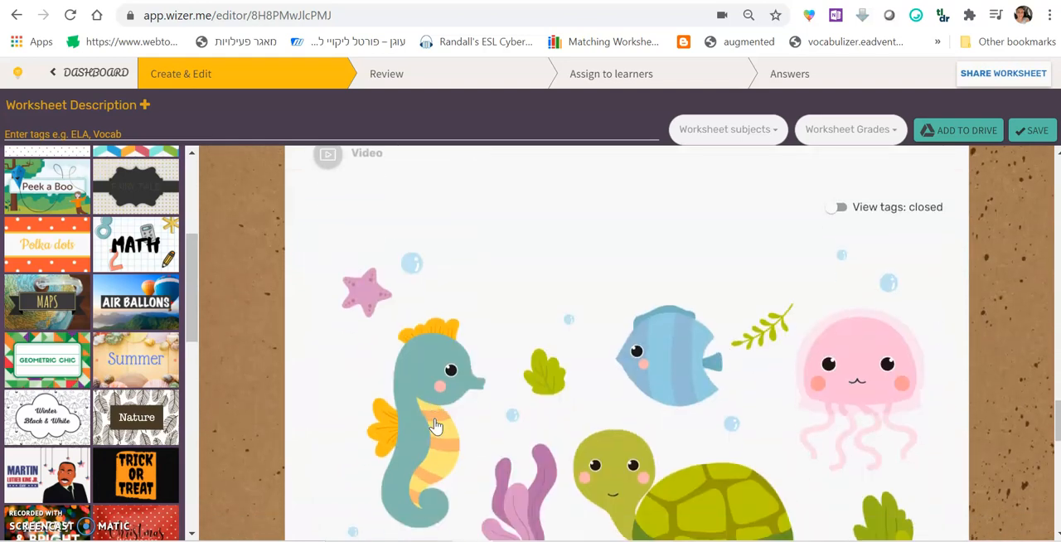
pyautogui.scroll(1, 289, 354)
pyautogui.scroll(-3, 357, 428)
pyautogui.scroll(7, 327, 403)
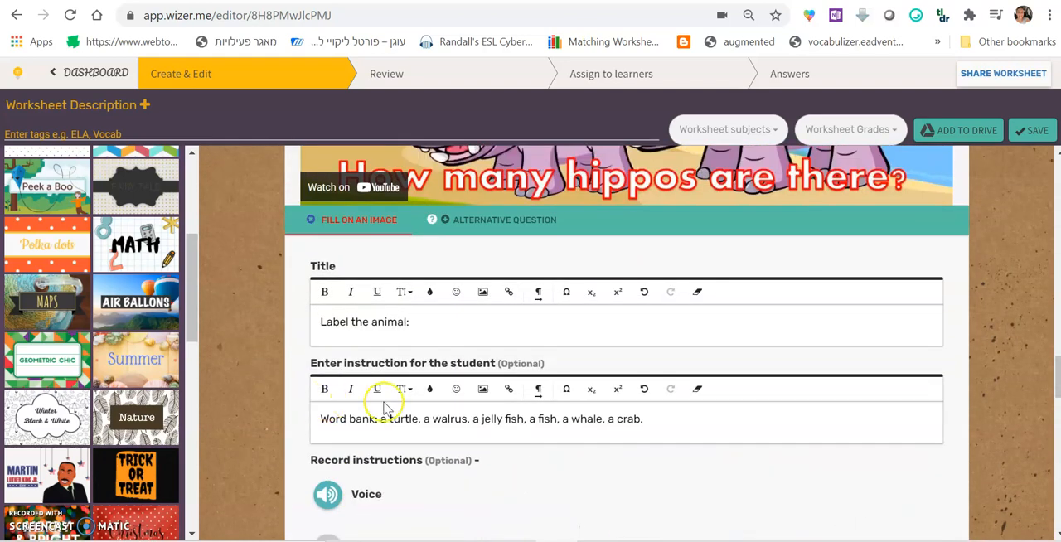
# Add space after "Word bank:" and make the list of animal names bold and underlined
pyautogui.click(383, 420)
pyautogui.click(387, 419)
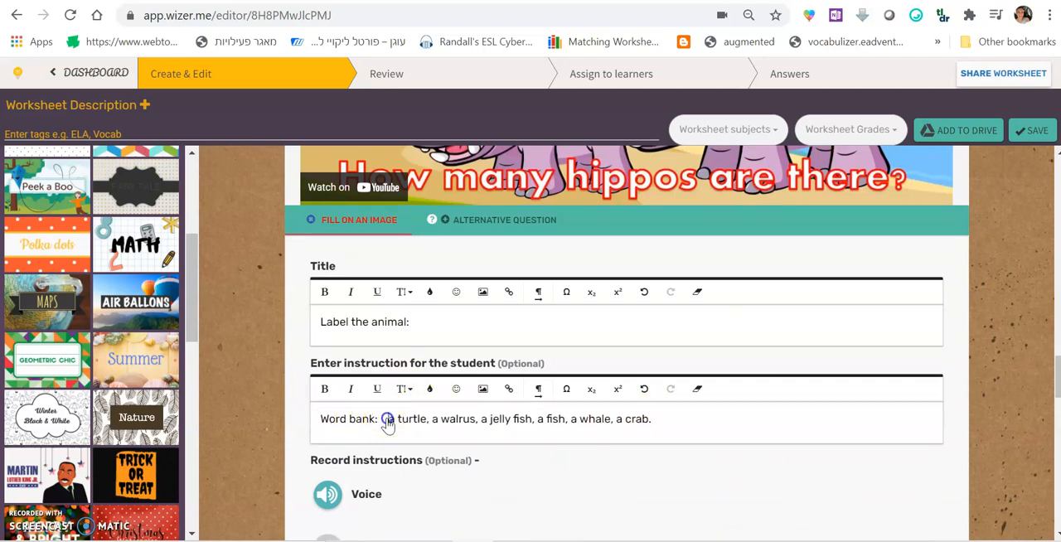
pyautogui.moveTo(387, 420); pyautogui.dragTo(645, 423)
pyautogui.click(324, 388)
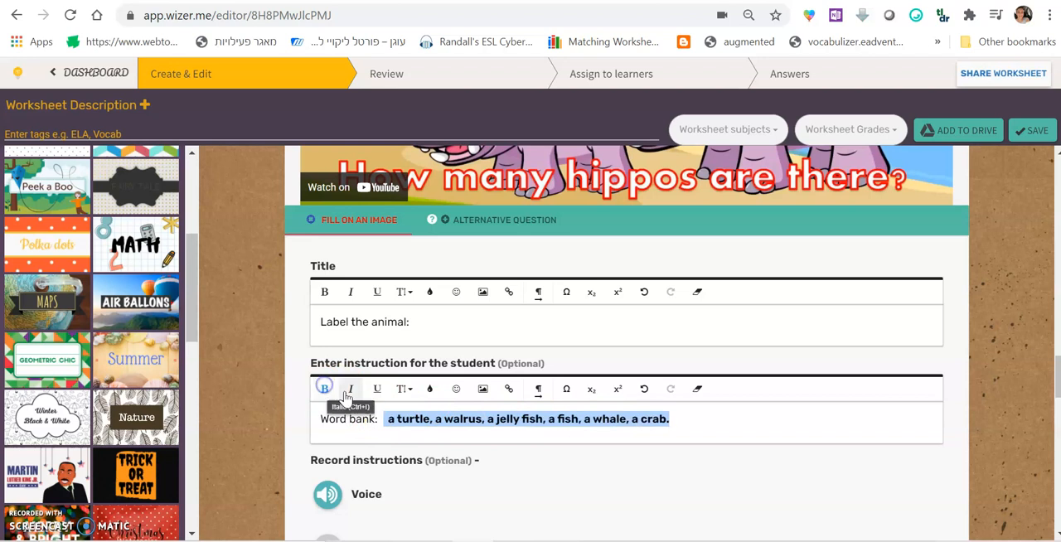
pyautogui.click(377, 389)
pyautogui.click(494, 419)
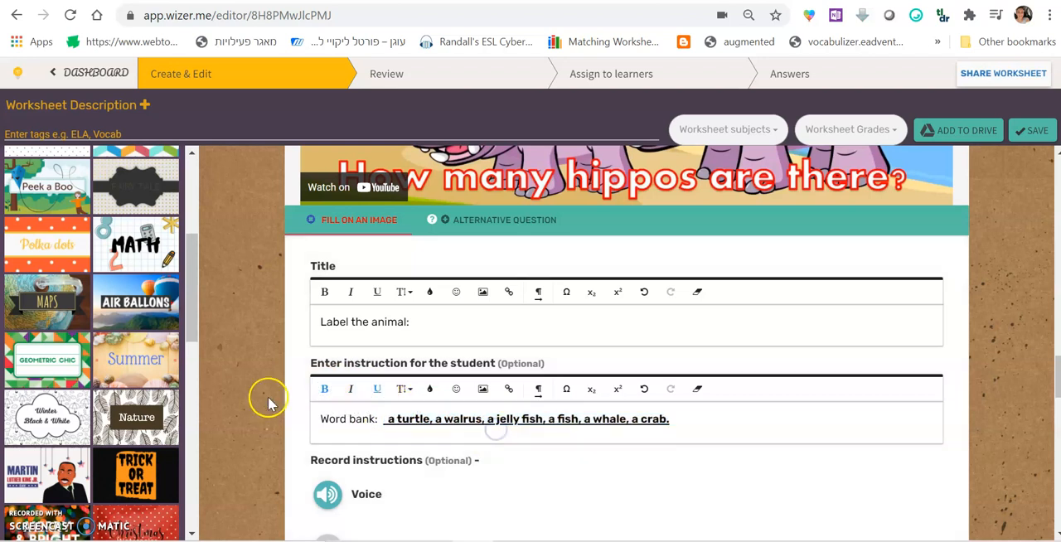
# Label the fish "a fish" and the jellyfish "a jelly fish" on the picture and finish the Fill On An Image task
pyautogui.scroll(-2, 272, 395)
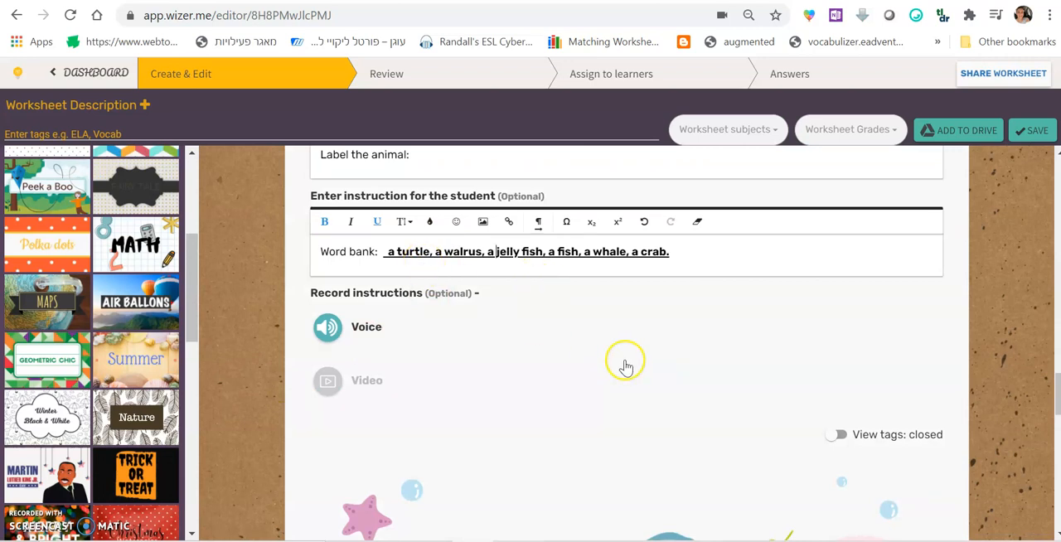
pyautogui.scroll(-3, 623, 364)
pyautogui.click(665, 336)
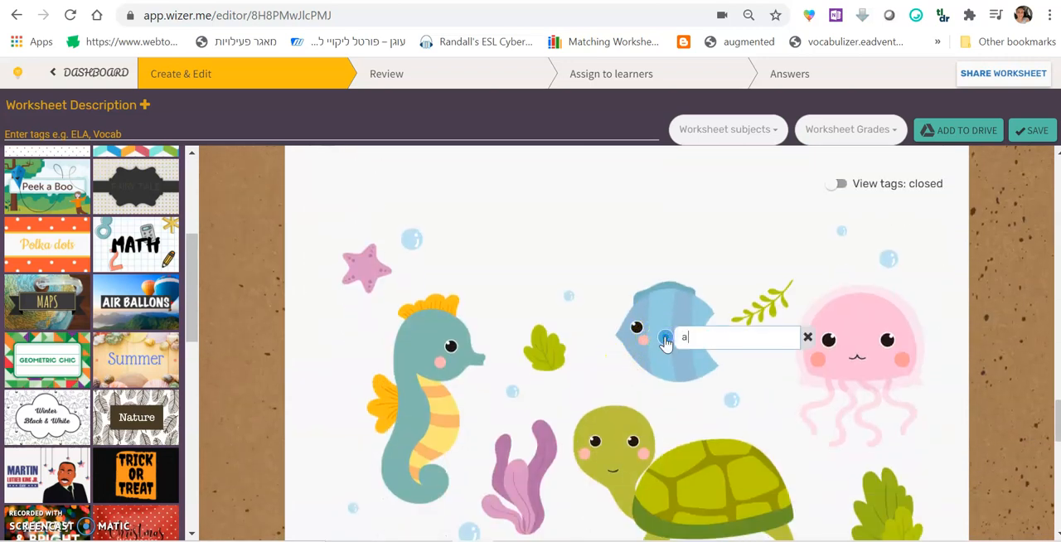
pyautogui.click(896, 344)
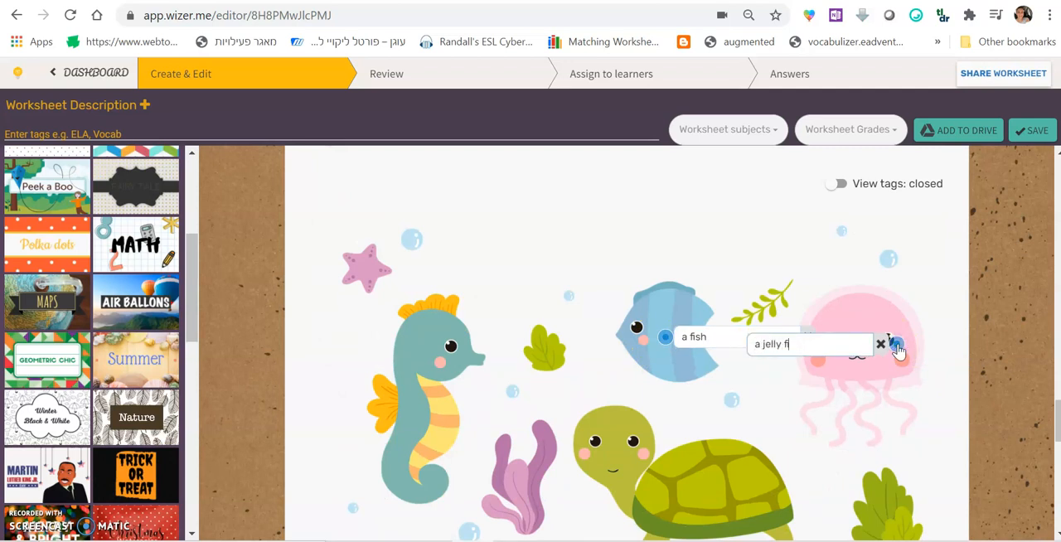
pyautogui.scroll(-5, 990, 346)
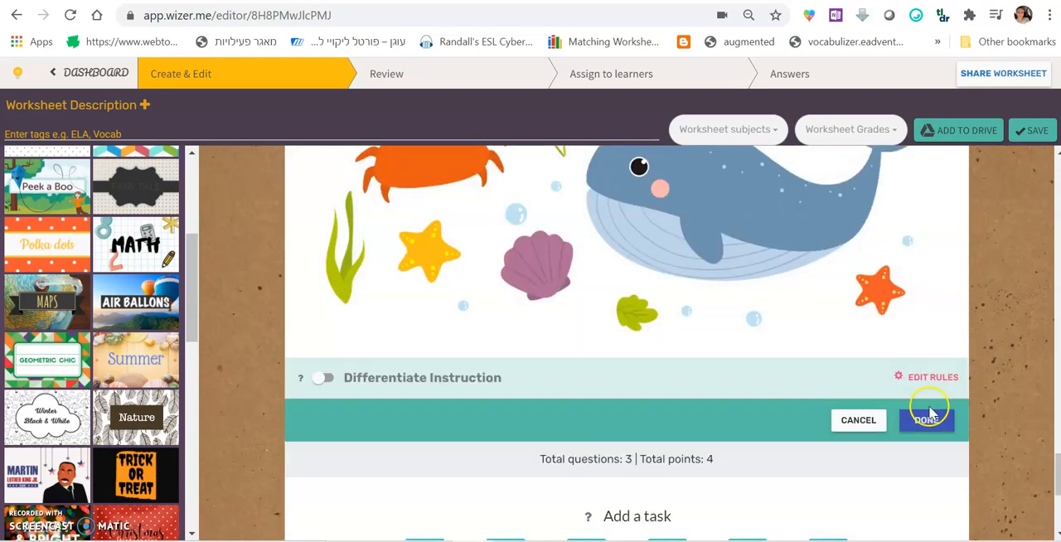
pyautogui.click(927, 420)
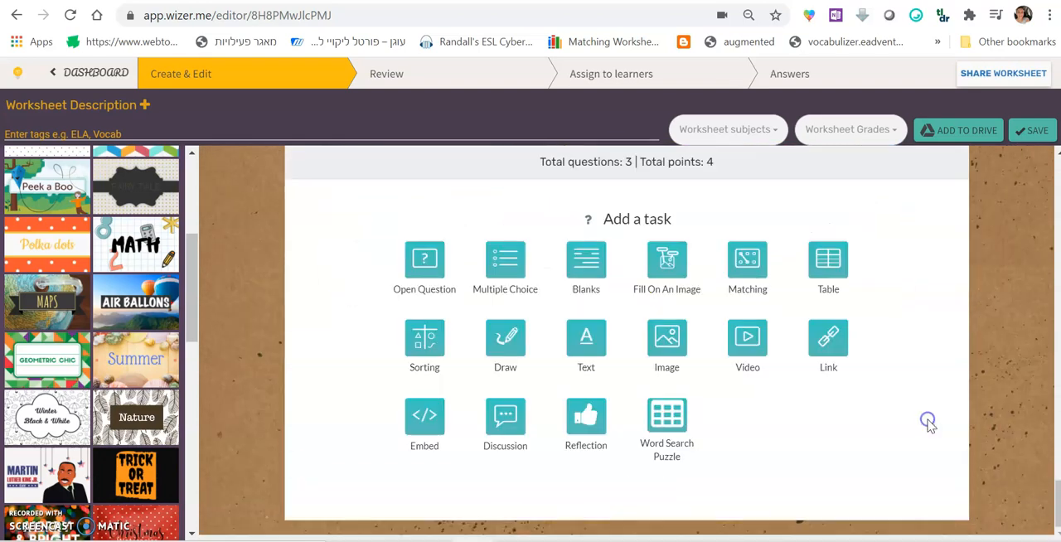
pyautogui.scroll(5, 502, 331)
pyautogui.scroll(8, 502, 332)
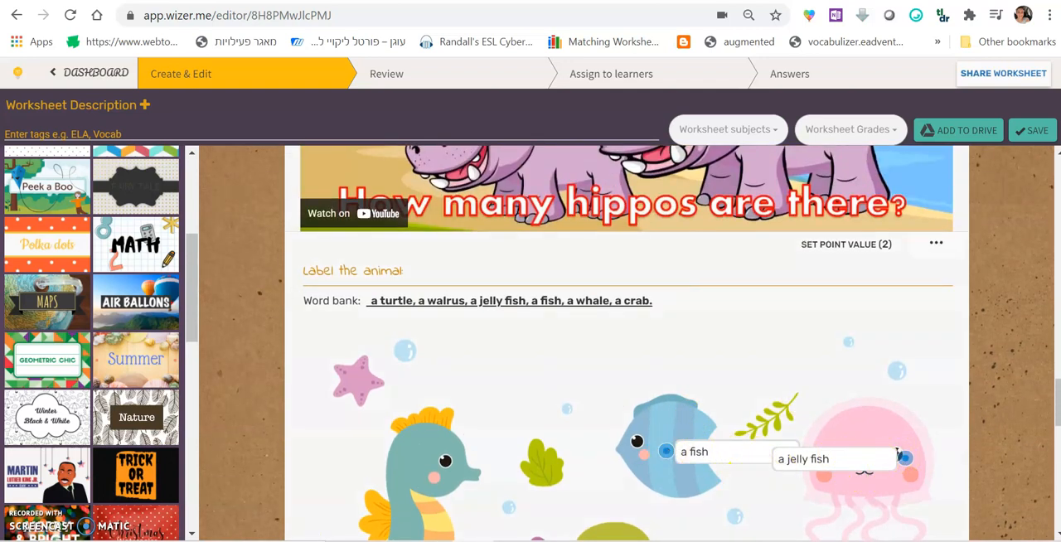
# Add a Multiple Choice task with the question "The horse has one..." and the answers "tail", "ear" and "eye"
pyautogui.scroll(-10, 397, 218)
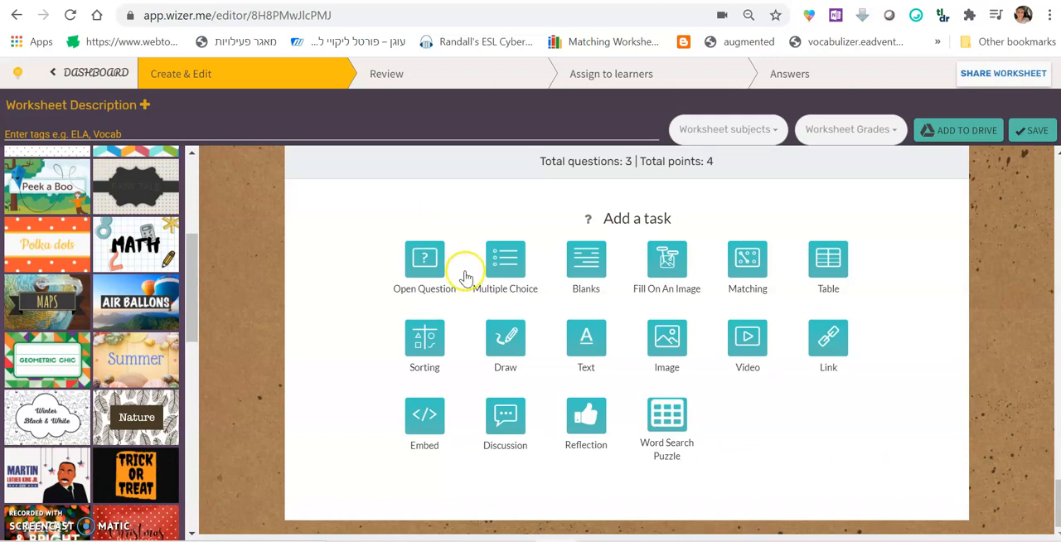
pyautogui.click(519, 262)
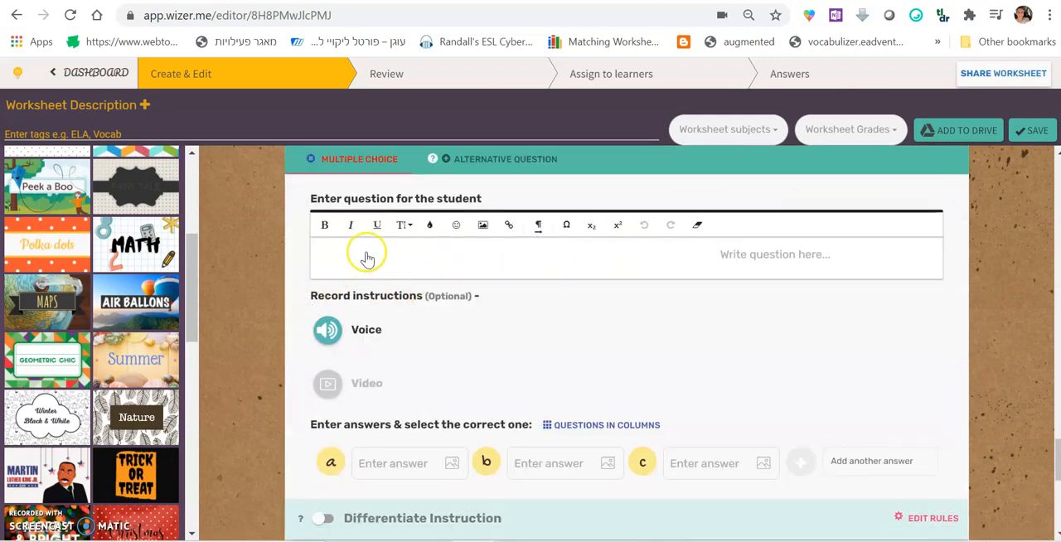
pyautogui.scroll(-2, 367, 259)
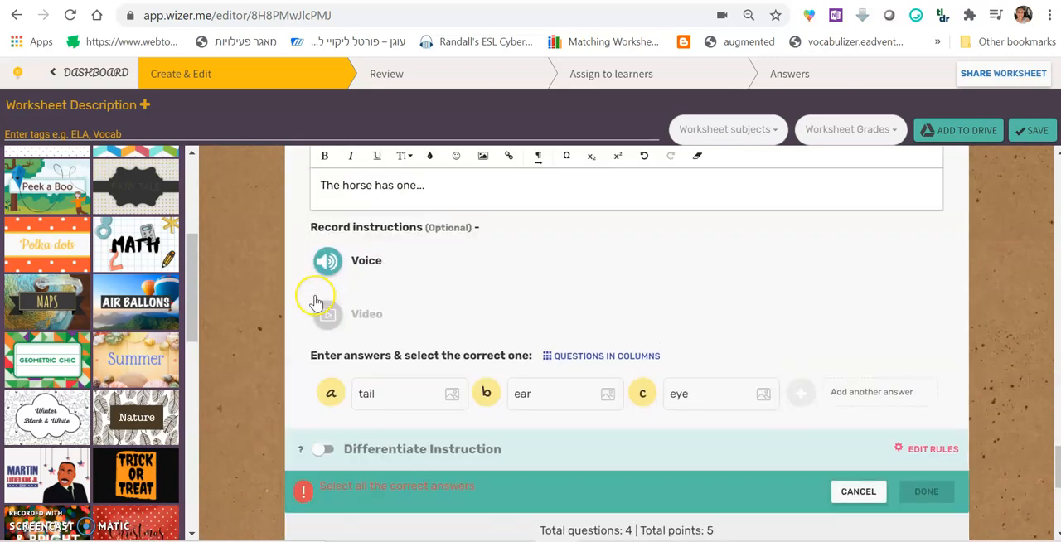
pyautogui.scroll(1, 316, 303)
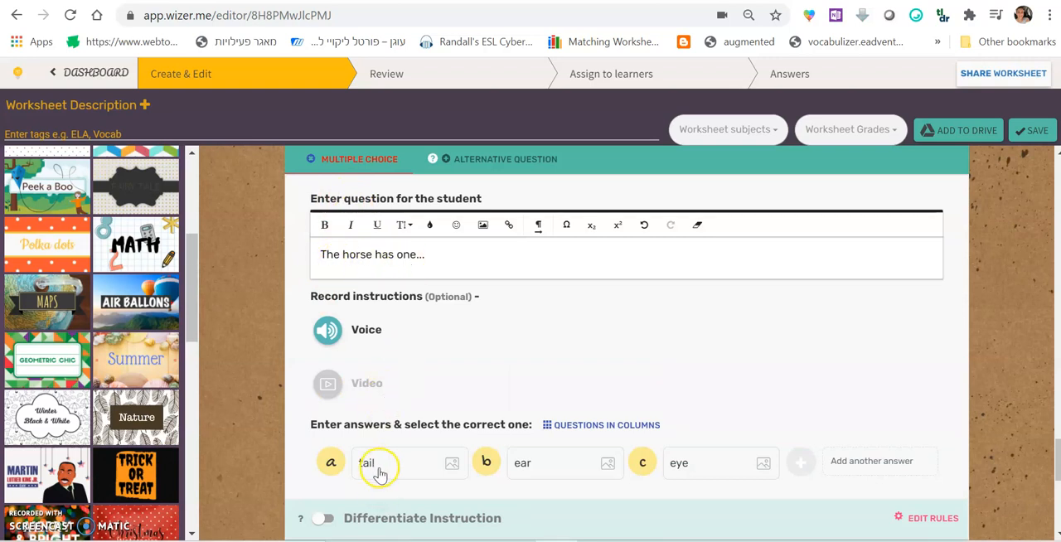
pyautogui.click(867, 471)
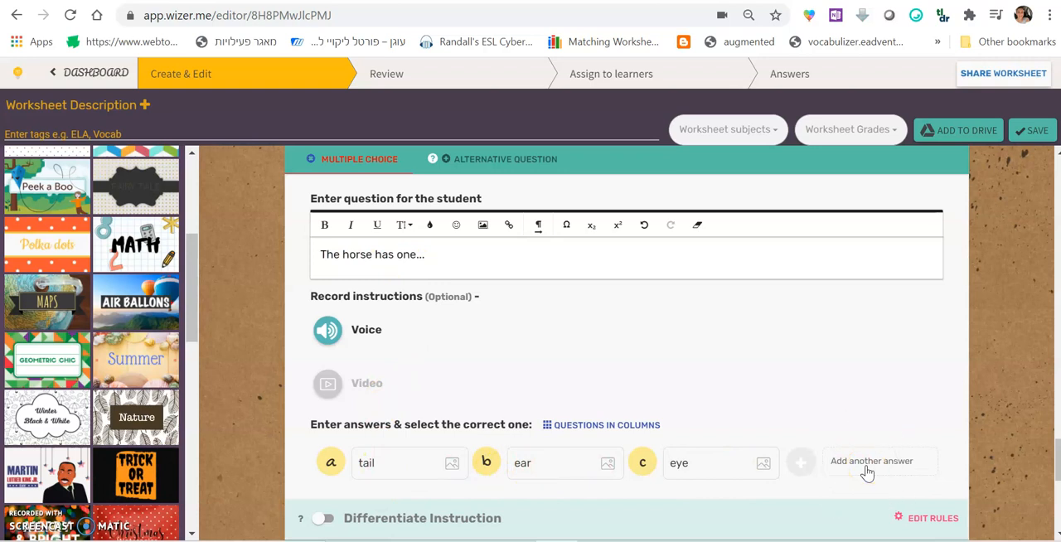
# Mark "tail" as the correct answer and finish the Multiple Choice task
pyautogui.click(329, 469)
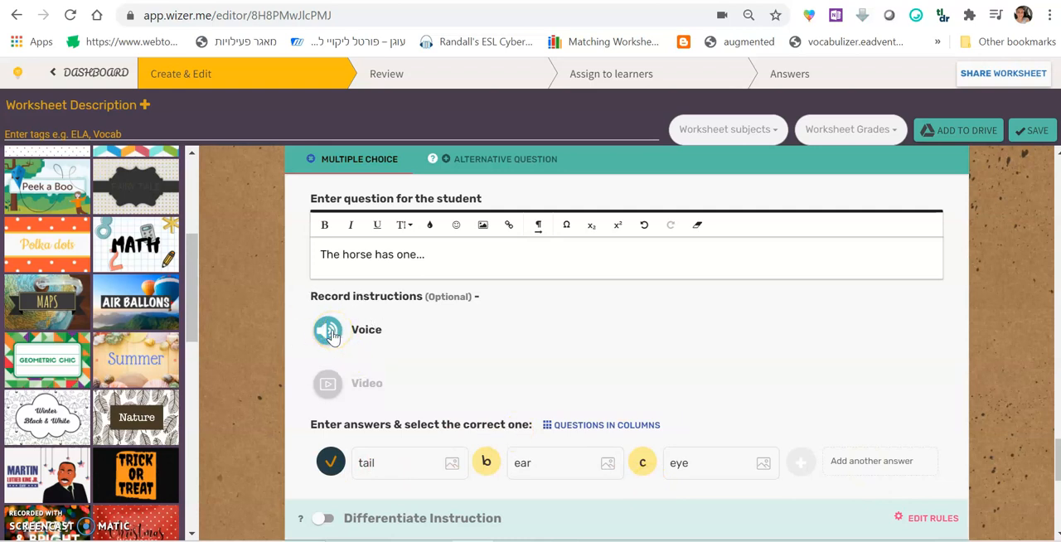
pyautogui.scroll(-2, 861, 393)
pyautogui.click(927, 397)
pyautogui.click(477, 280)
# Add a Blanks task with the text "The horse has one tail." and "It has four legs and two eyes." on separate lines
pyautogui.scroll(-2, 942, 390)
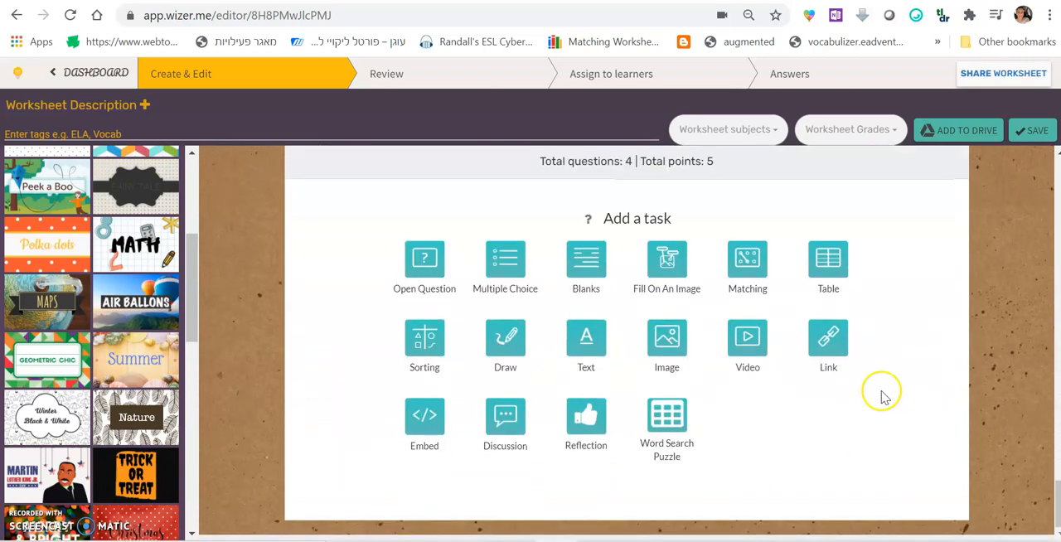
pyautogui.click(590, 252)
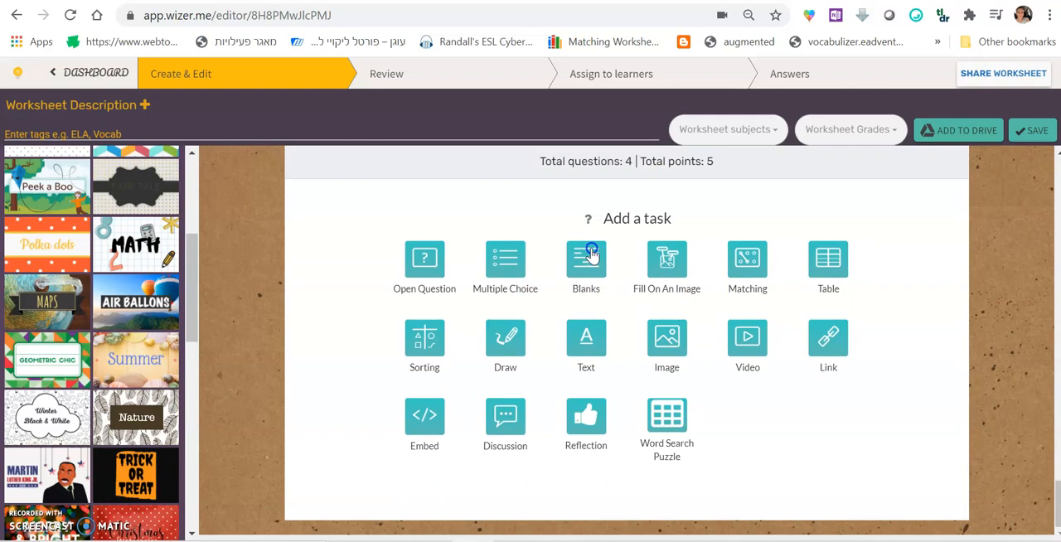
pyautogui.scroll(-3, 298, 362)
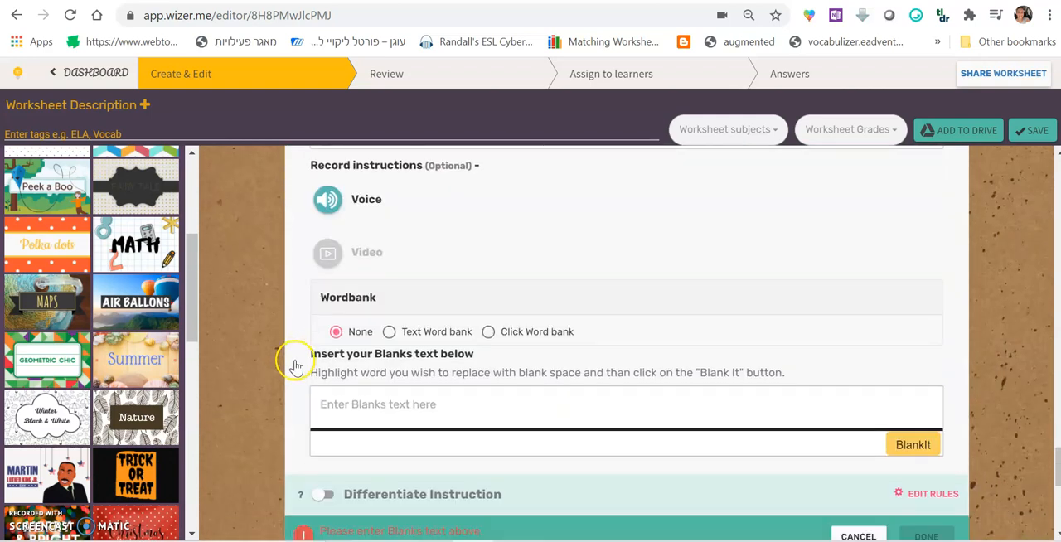
pyautogui.click(340, 336)
pyautogui.click(360, 334)
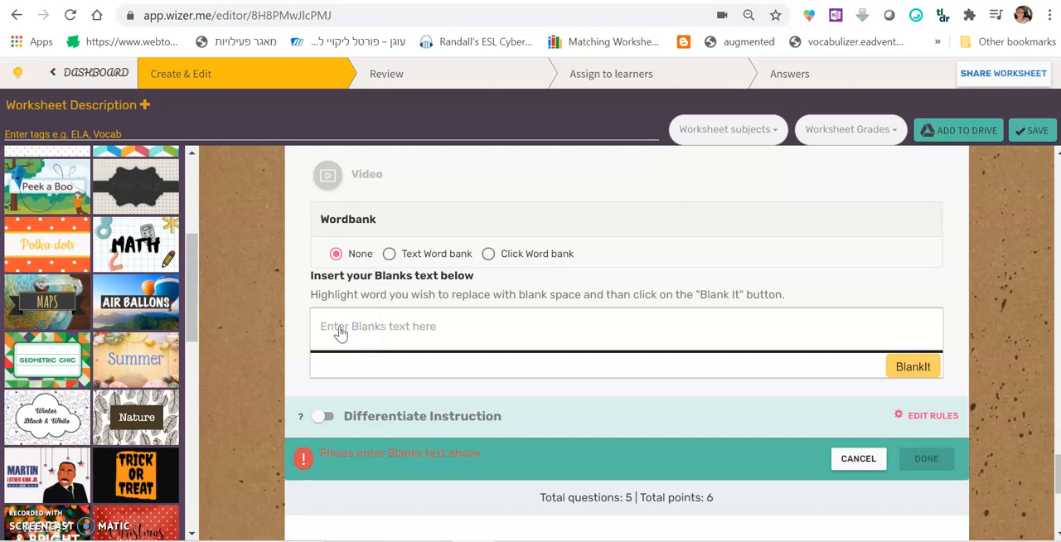
pyautogui.write('The horse has one tail. It has four legs and two eyes.')
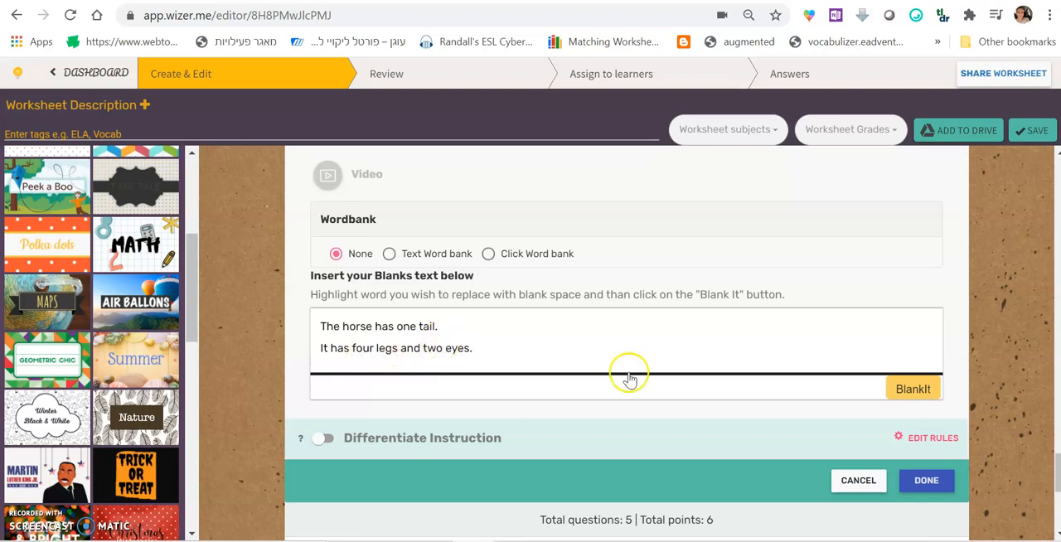
# Choose the Click Word bank option and turn "tail.", "eyes." and "legs" into blanks
pyautogui.click(490, 256)
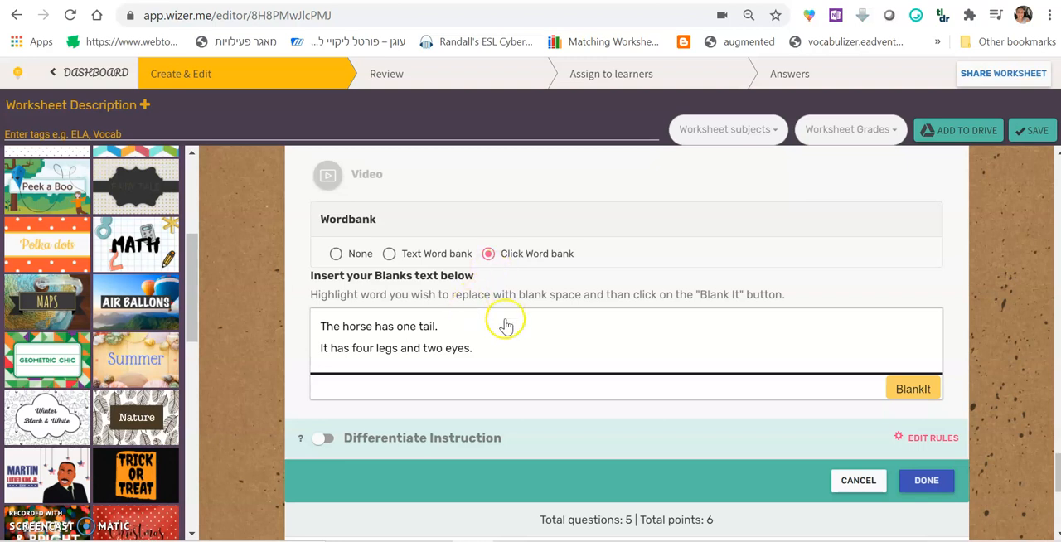
pyautogui.moveTo(438, 327); pyautogui.dragTo(417, 326)
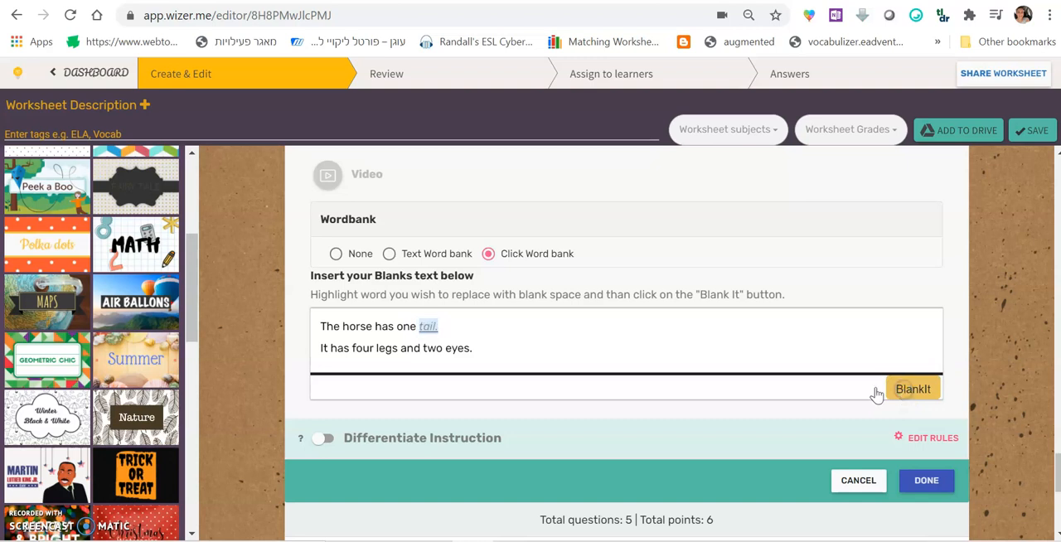
pyautogui.moveTo(473, 355); pyautogui.dragTo(452, 355)
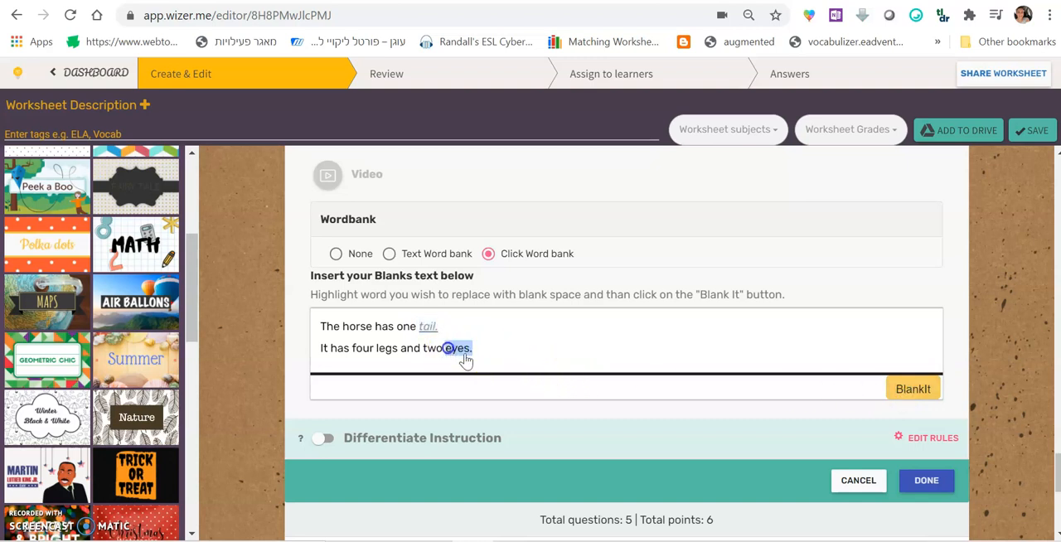
pyautogui.click(911, 389)
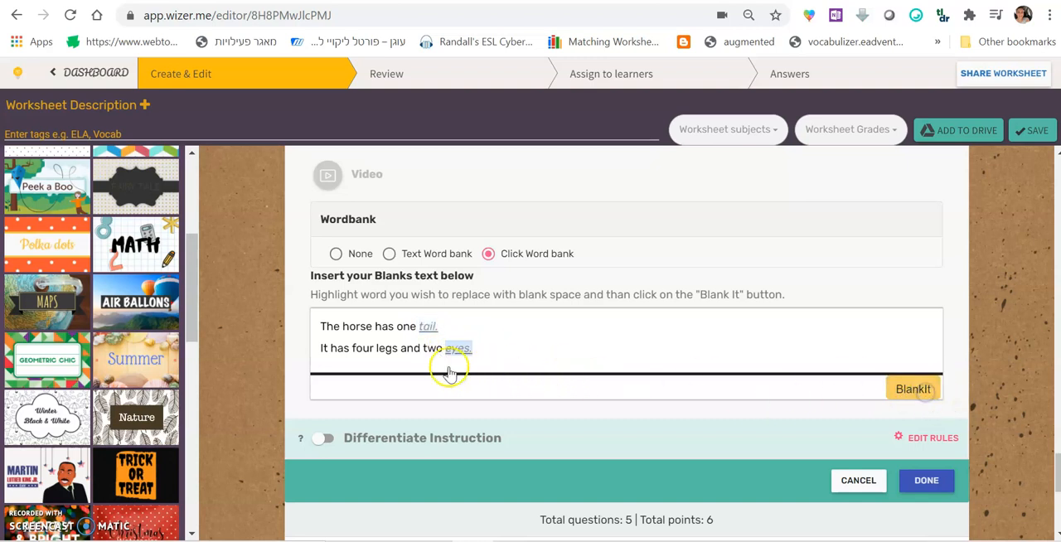
pyautogui.click(399, 351)
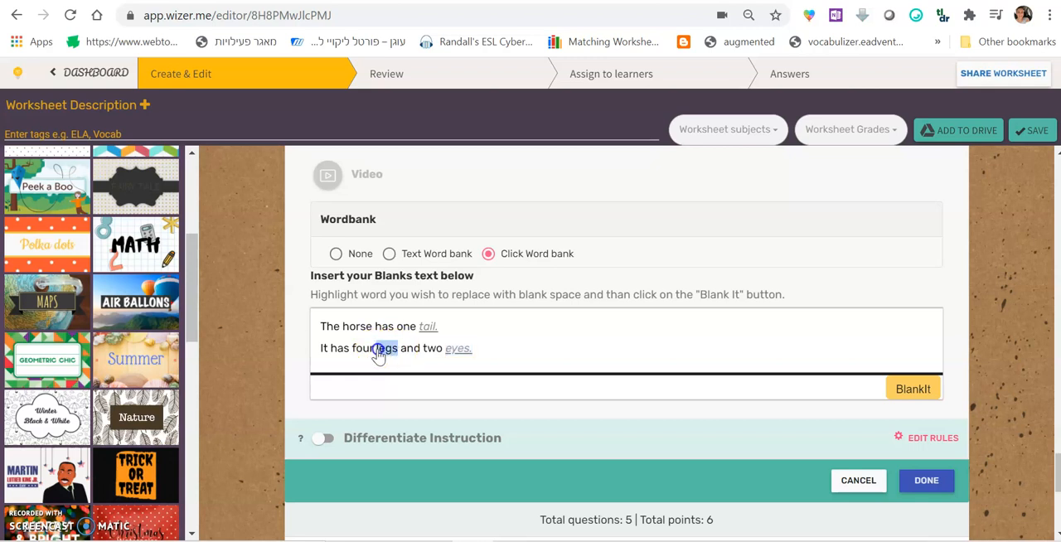
pyautogui.click(920, 389)
# Enter the student instruction "Fill in the missing words:" and finish the Blanks task
pyautogui.click(945, 483)
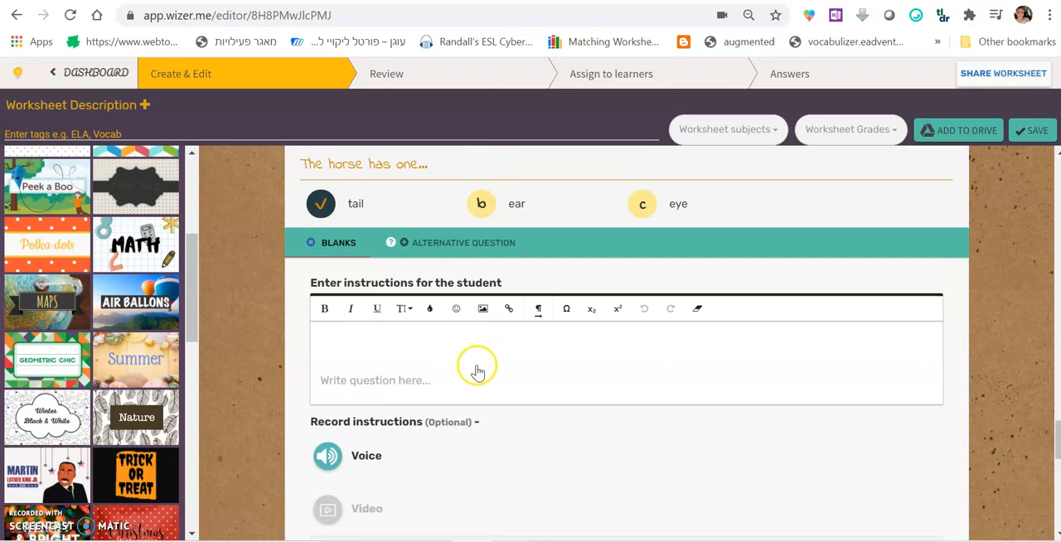
pyautogui.click(478, 350)
pyautogui.write('Fill in the missing words:')
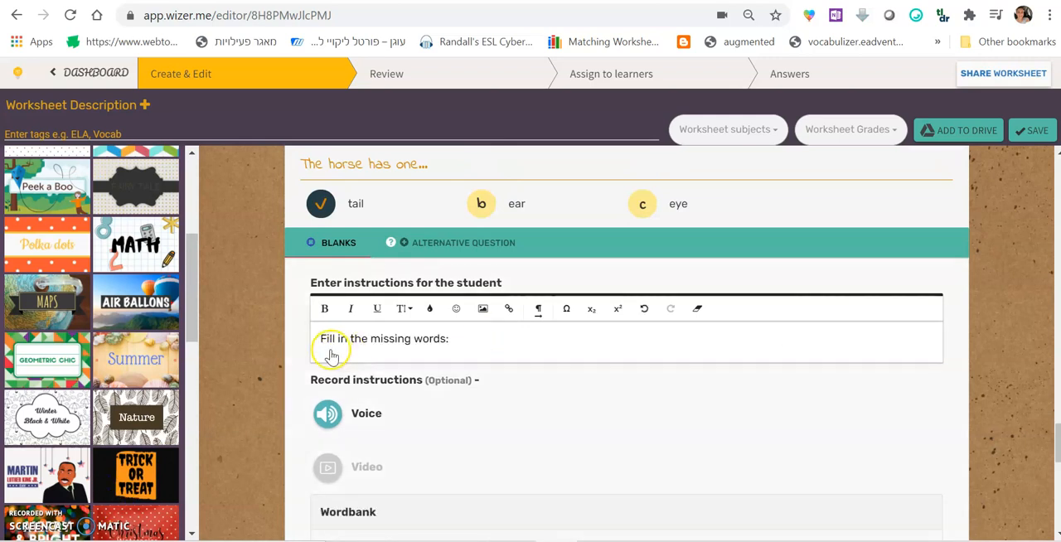
pyautogui.click(443, 355)
pyautogui.scroll(-2, 443, 362)
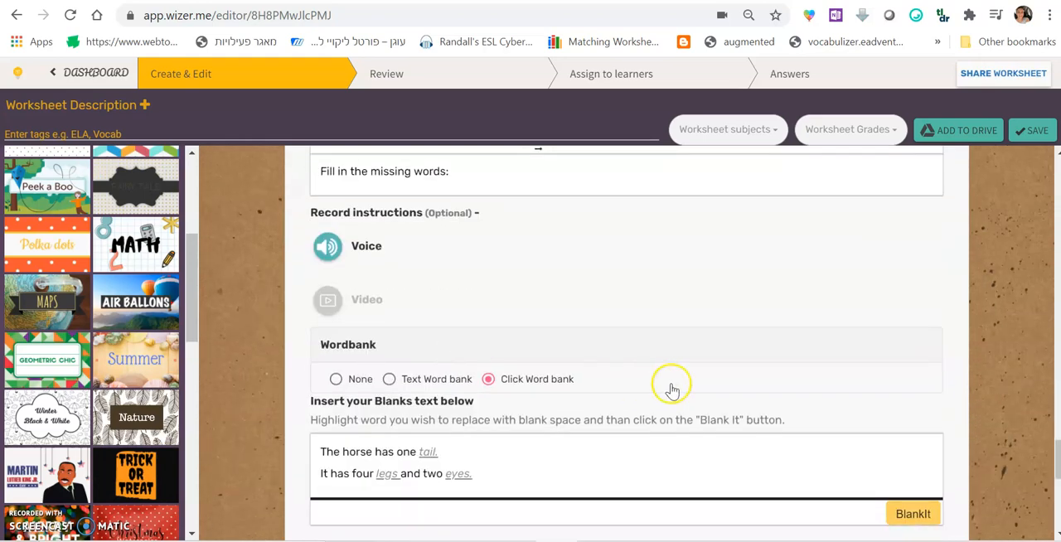
pyautogui.scroll(-3, 671, 388)
pyautogui.click(939, 439)
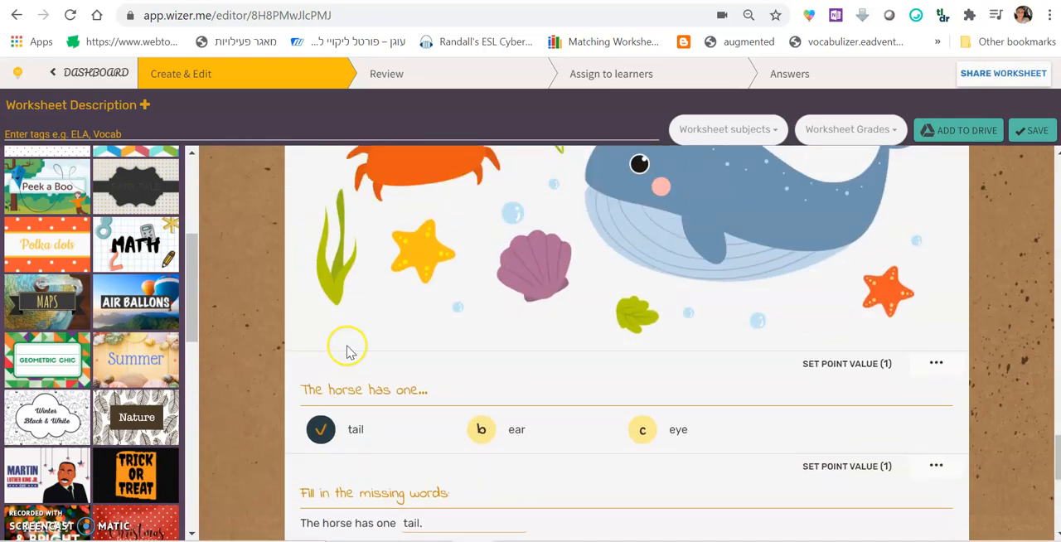
# Review the labelling, multiple choice and blanks tasks in the worksheet
pyautogui.scroll(-2, 348, 351)
pyautogui.click(403, 358)
pyautogui.scroll(2, 406, 364)
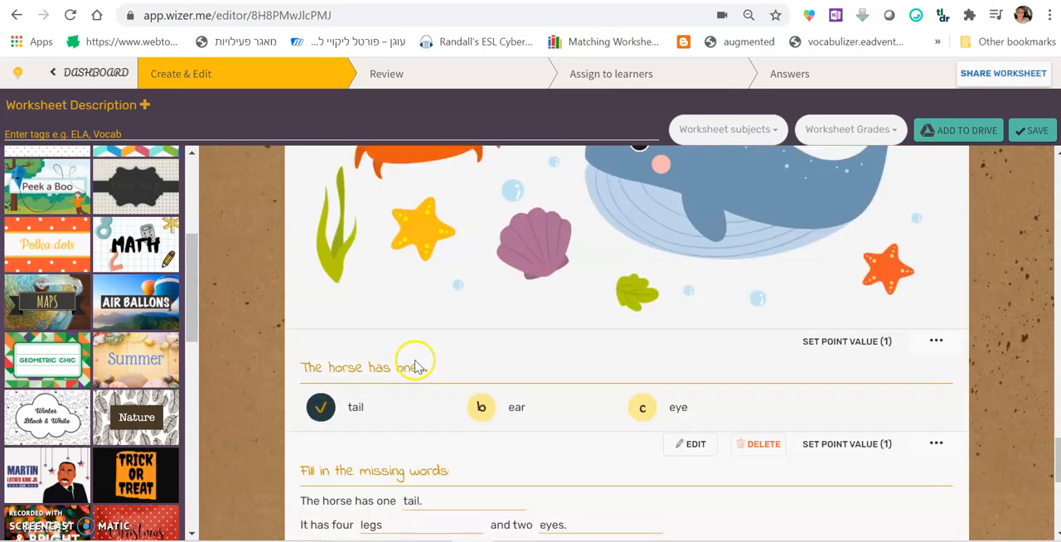
pyautogui.scroll(5, 414, 366)
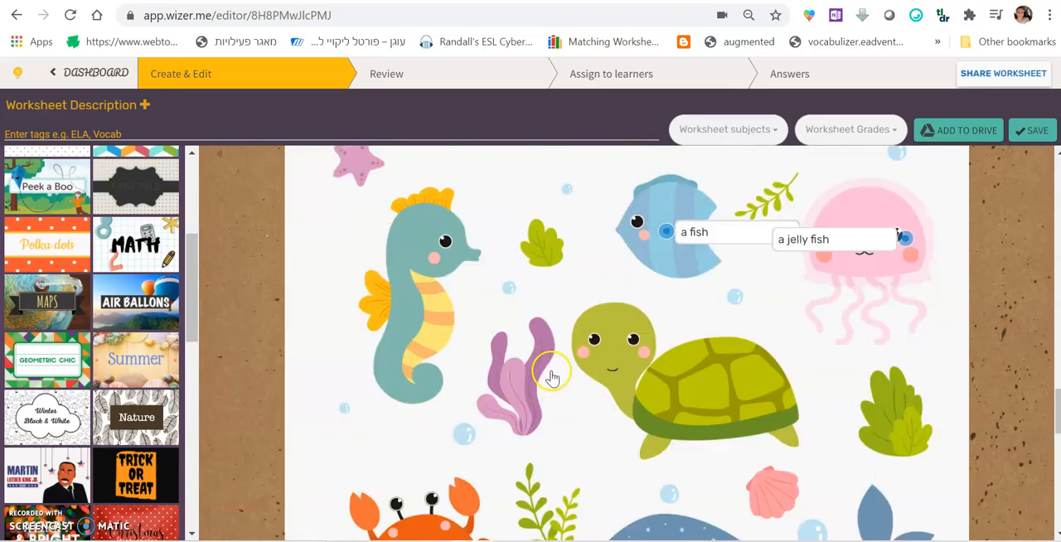
pyautogui.scroll(2, 550, 375)
pyautogui.scroll(-6, 551, 373)
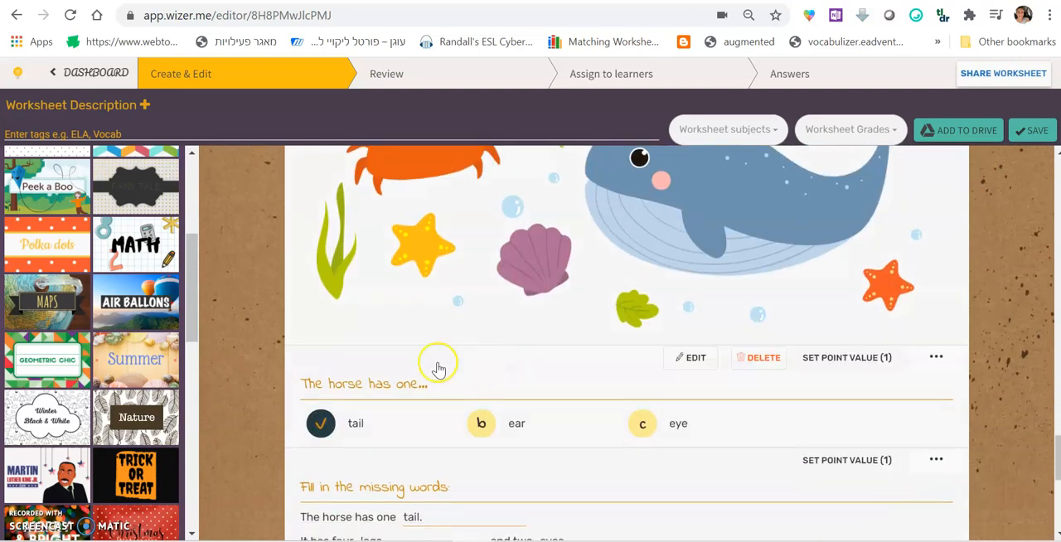
# Add a Matching task titled "Draw a line:" with the instruction "Draw a line from column A to column B:"
pyautogui.scroll(-5, 439, 368)
pyautogui.click(748, 264)
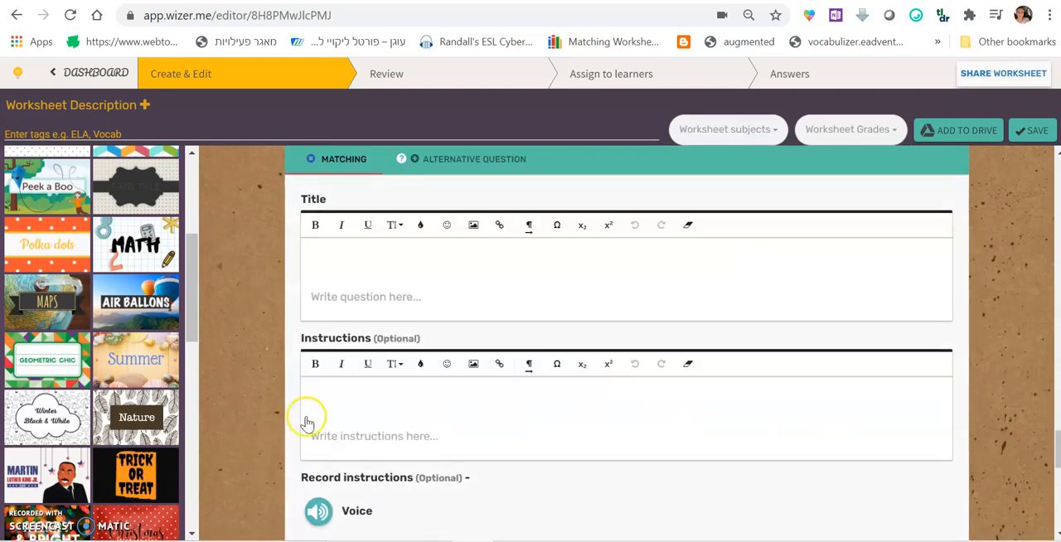
pyautogui.scroll(-4, 314, 418)
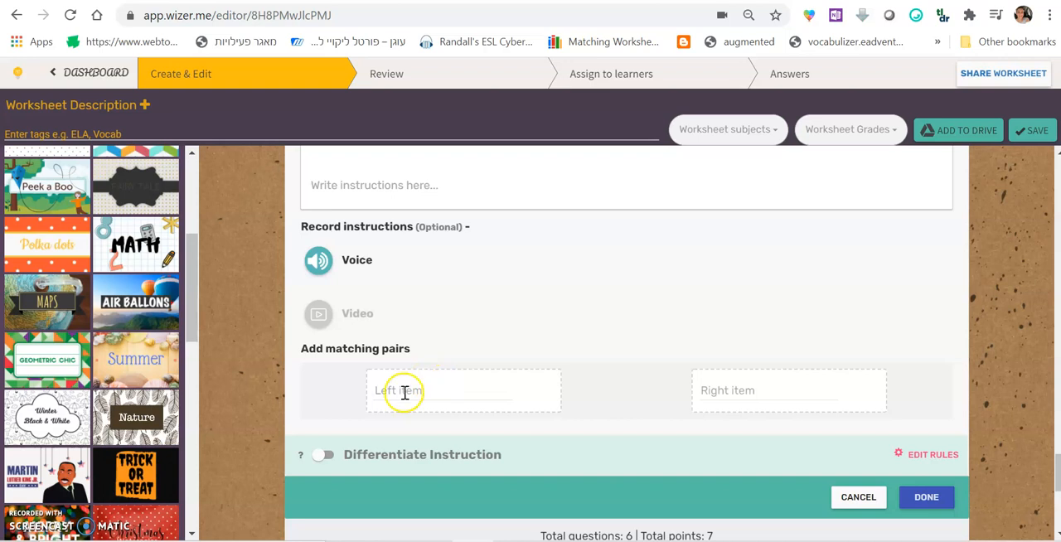
pyautogui.scroll(2, 386, 268)
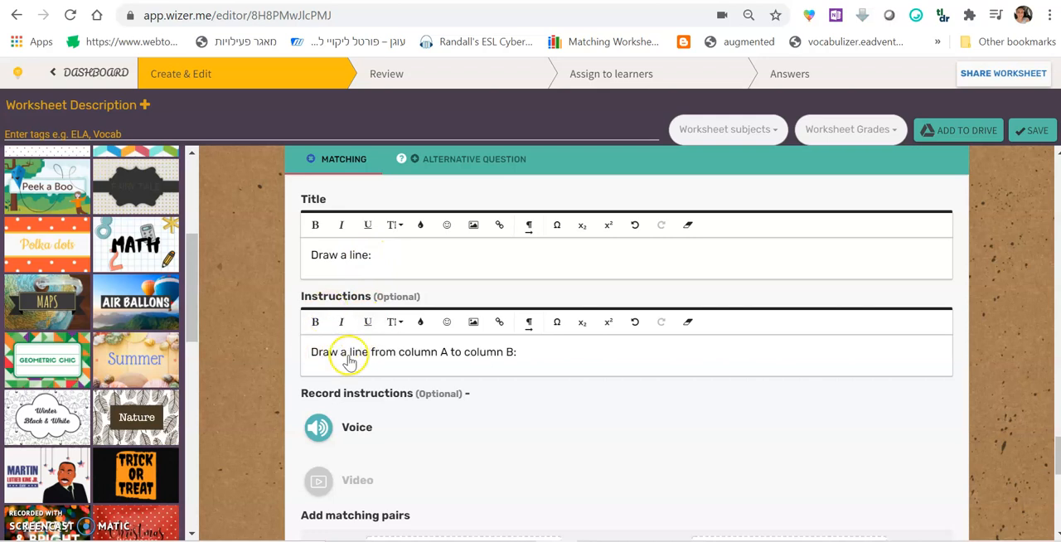
pyautogui.click(520, 365)
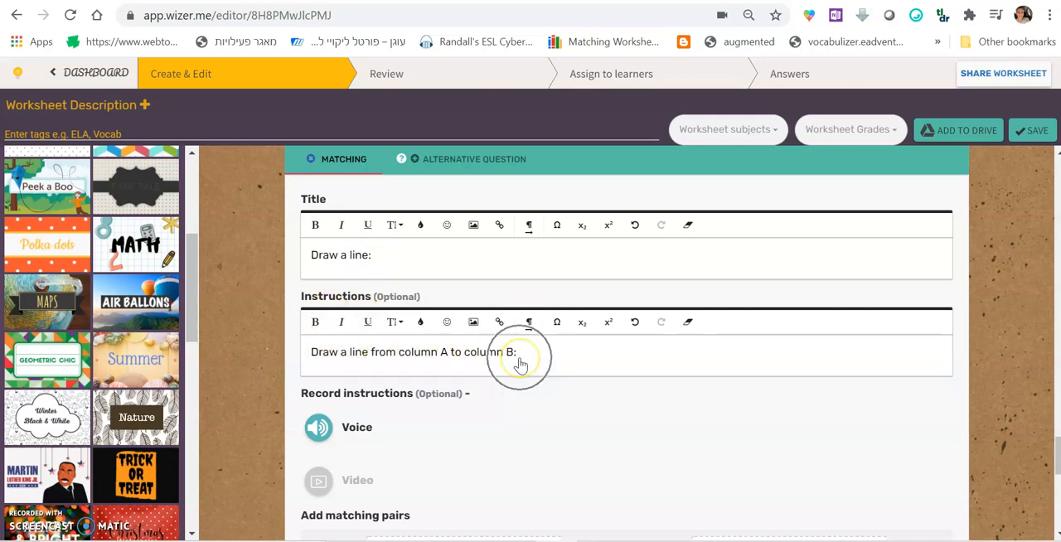
pyautogui.scroll(-1, 519, 365)
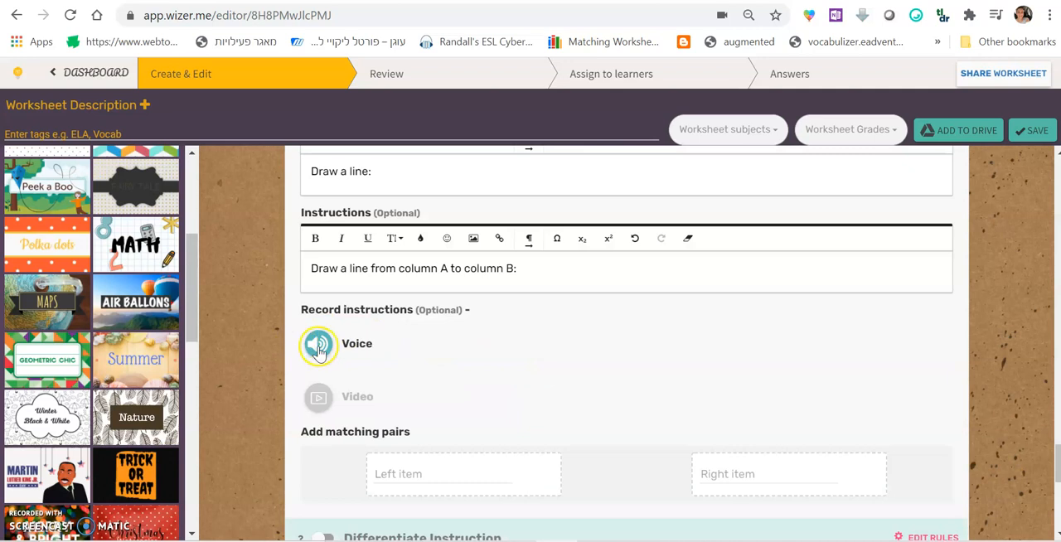
pyautogui.scroll(-2, 398, 347)
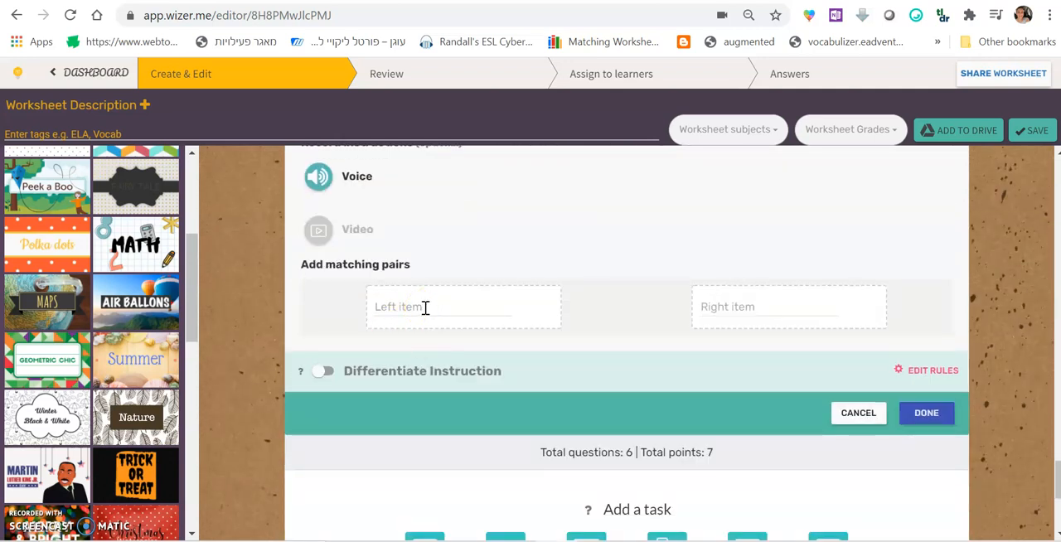
# Add a matching pair with "a horse" as the left item and "סוס" as the right item
pyautogui.click(424, 307)
pyautogui.write('a horse')
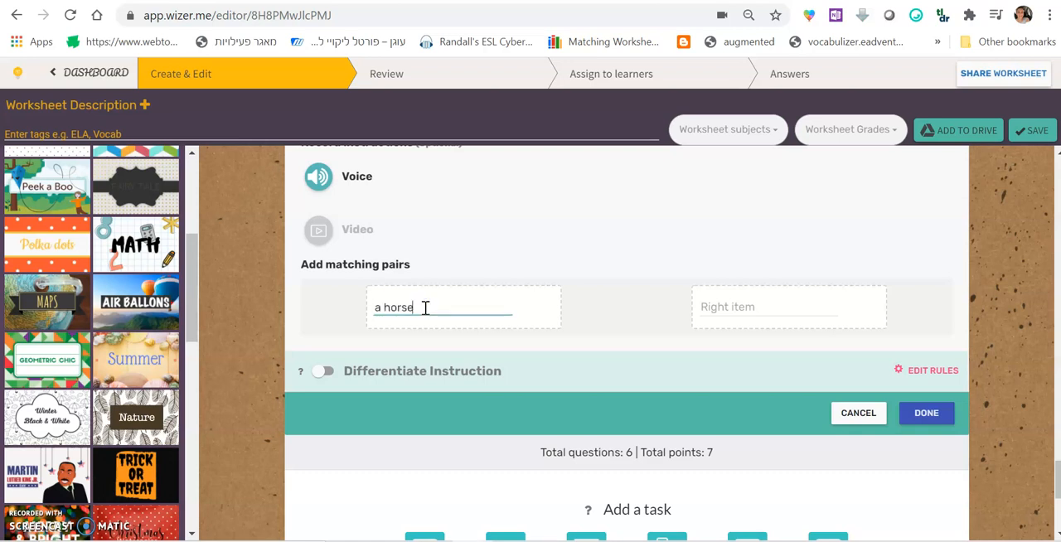
pyautogui.click(754, 312)
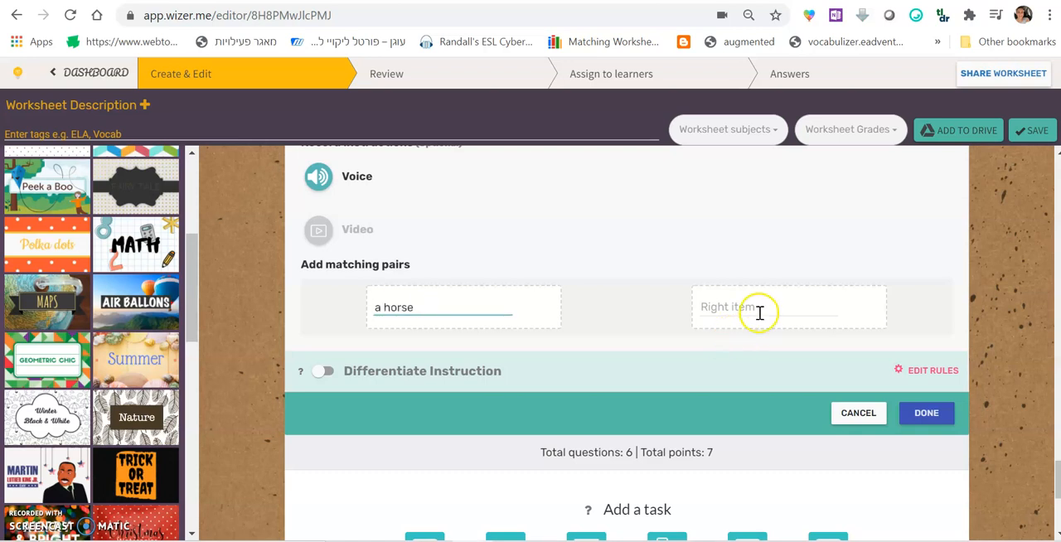
pyautogui.write('a')
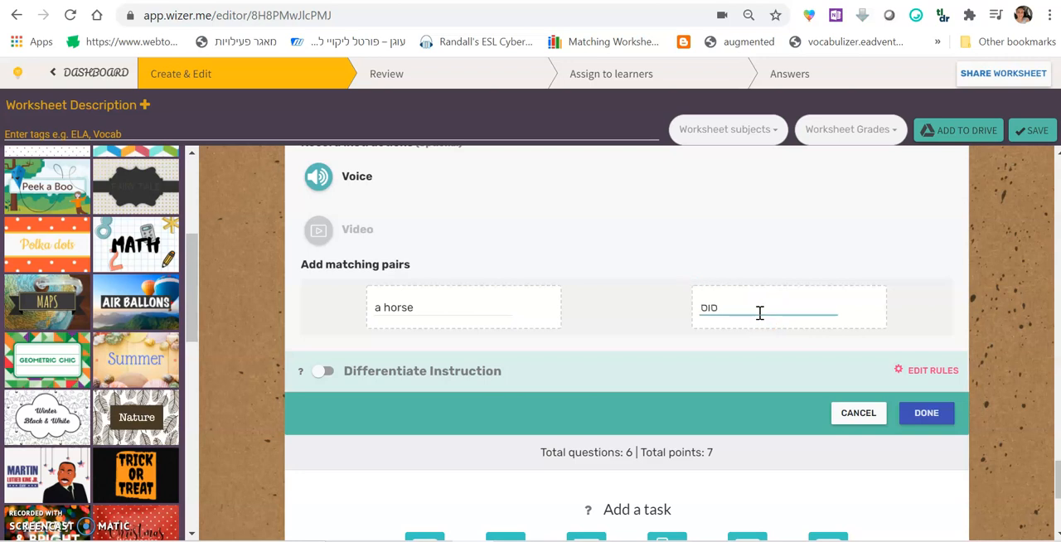
pyautogui.press('Return')
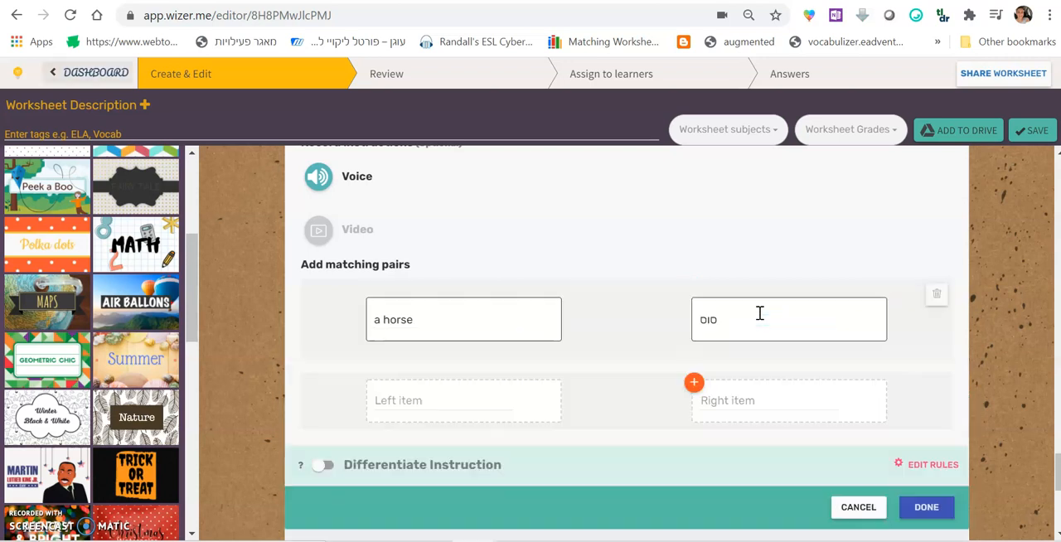
# Add a second matching pair of "My ____ is barking." and "dog", and finish the Matching task
pyautogui.click(485, 400)
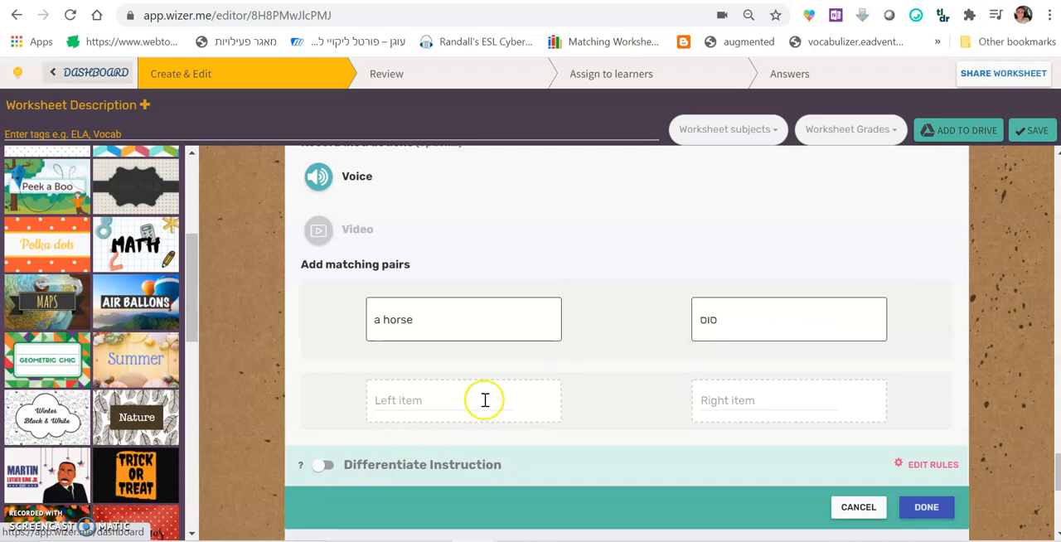
pyautogui.write('My _____ is barking.')
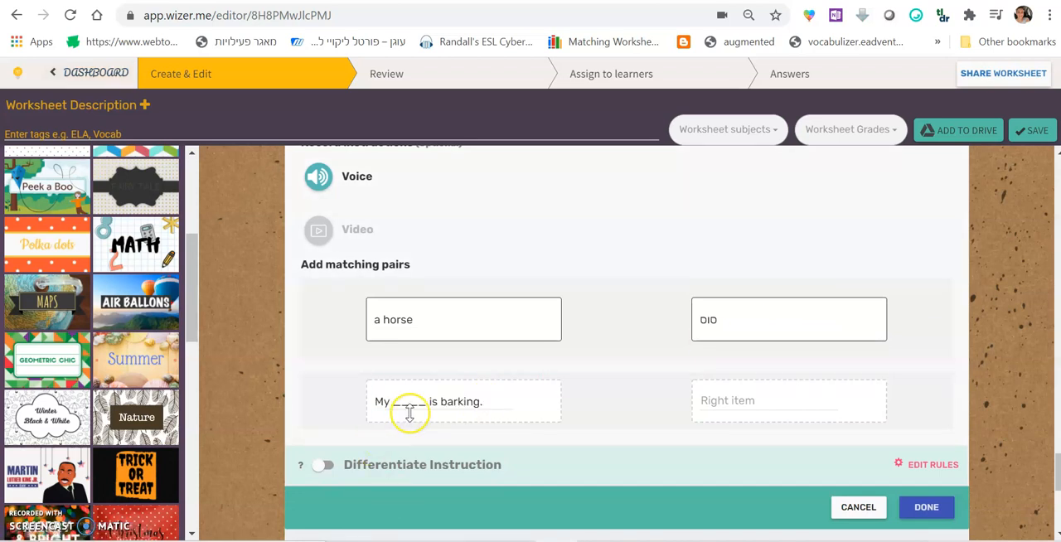
pyautogui.click(740, 400)
pyautogui.write('dog')
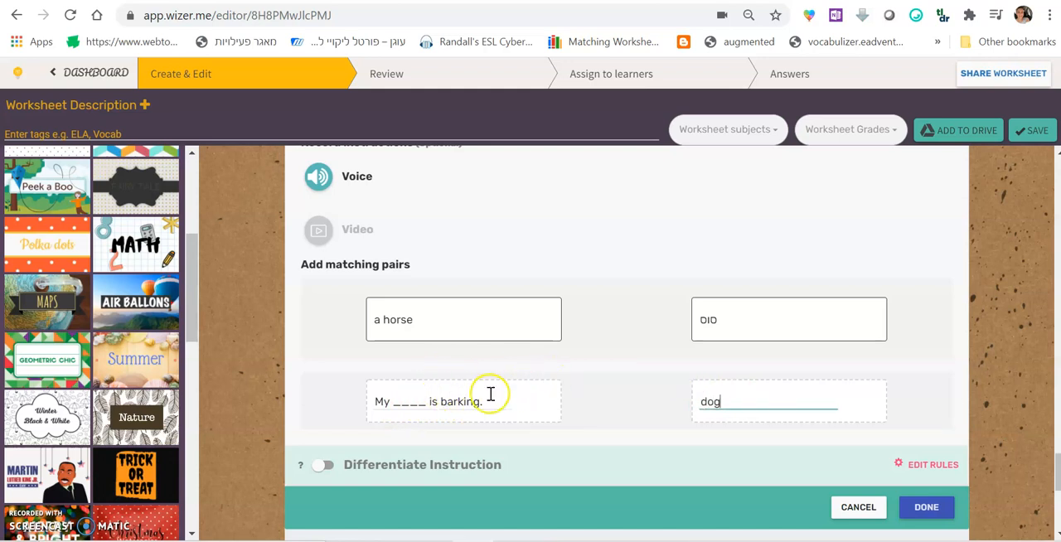
pyautogui.click(924, 505)
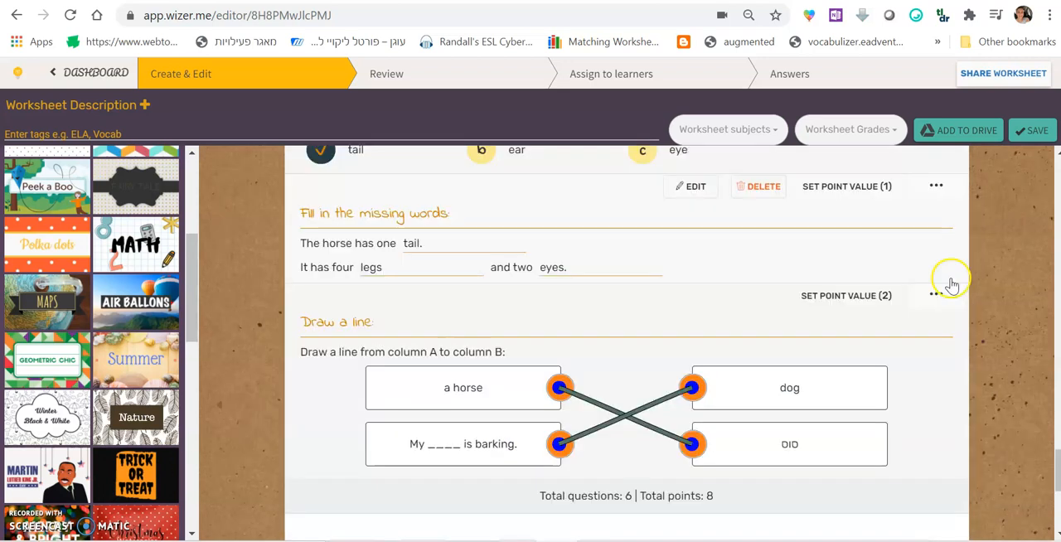
# Add a Draw task titled "Drawing" with the instruction "Draw 2 dogs and one elephant:" and finish it
pyautogui.scroll(-2, 547, 431)
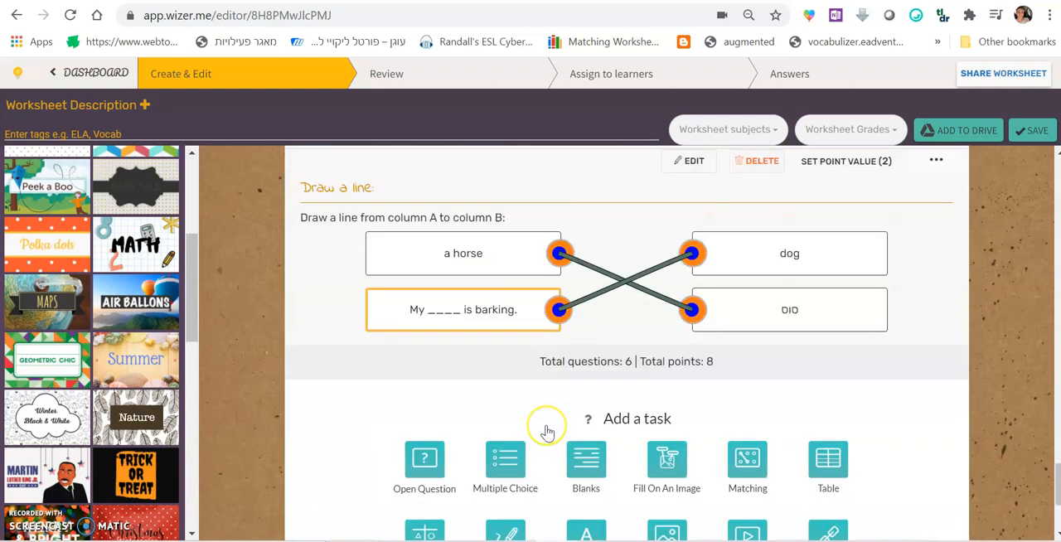
pyautogui.scroll(-3, 547, 431)
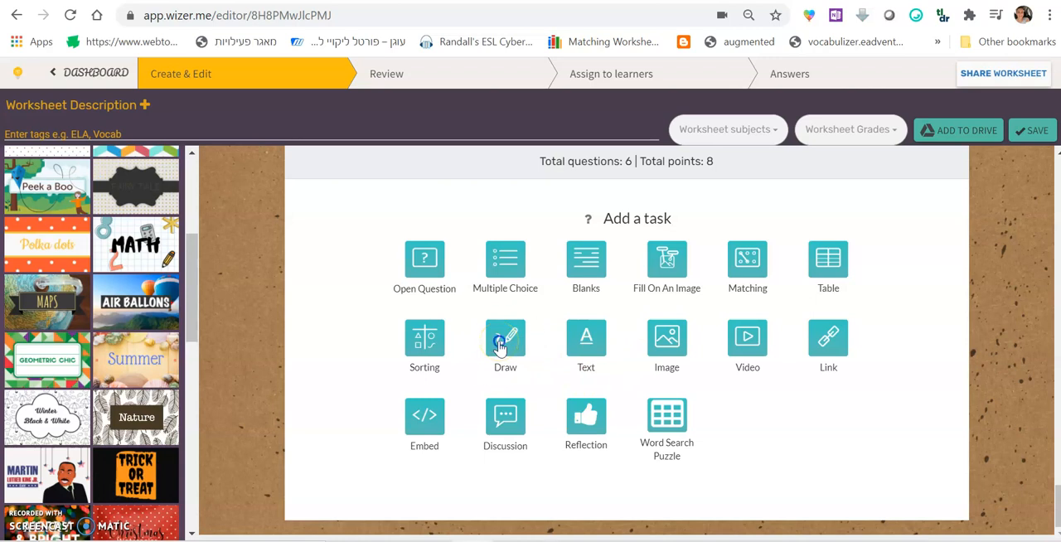
pyautogui.click(500, 346)
pyautogui.click(396, 280)
pyautogui.write('Drawing')
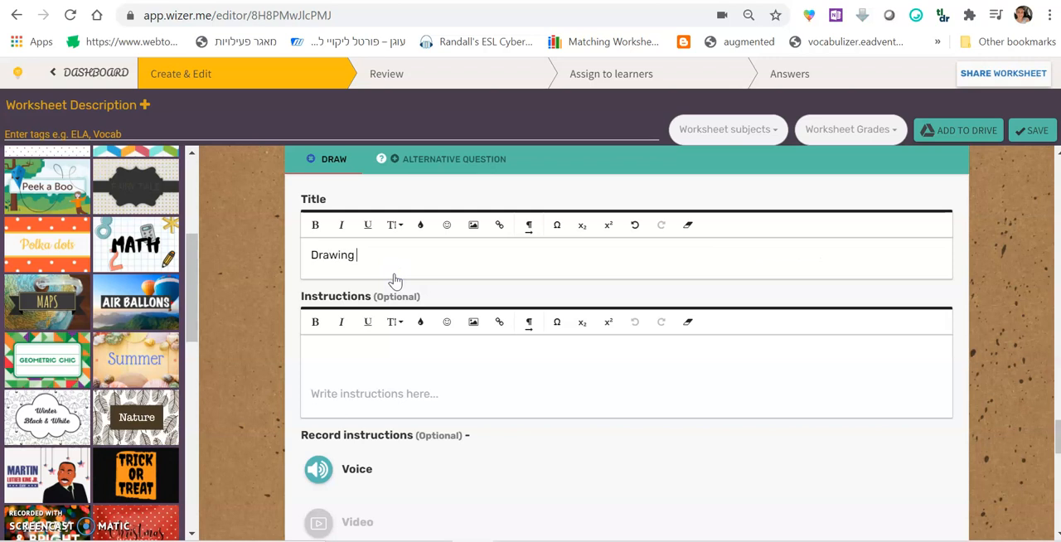
pyautogui.click(403, 357)
pyautogui.write('Draw 2 dogs and one elephant:')
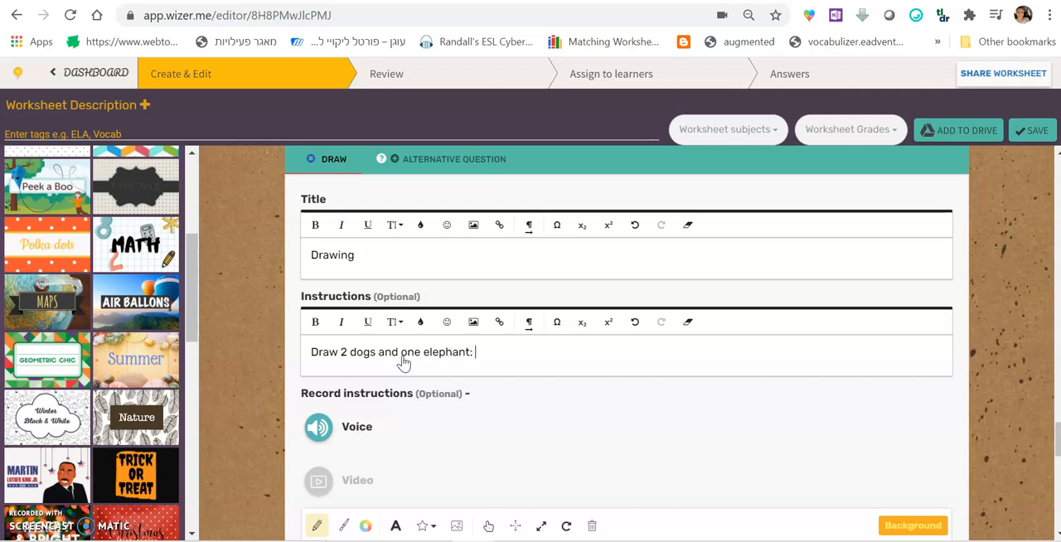
pyautogui.click(447, 369)
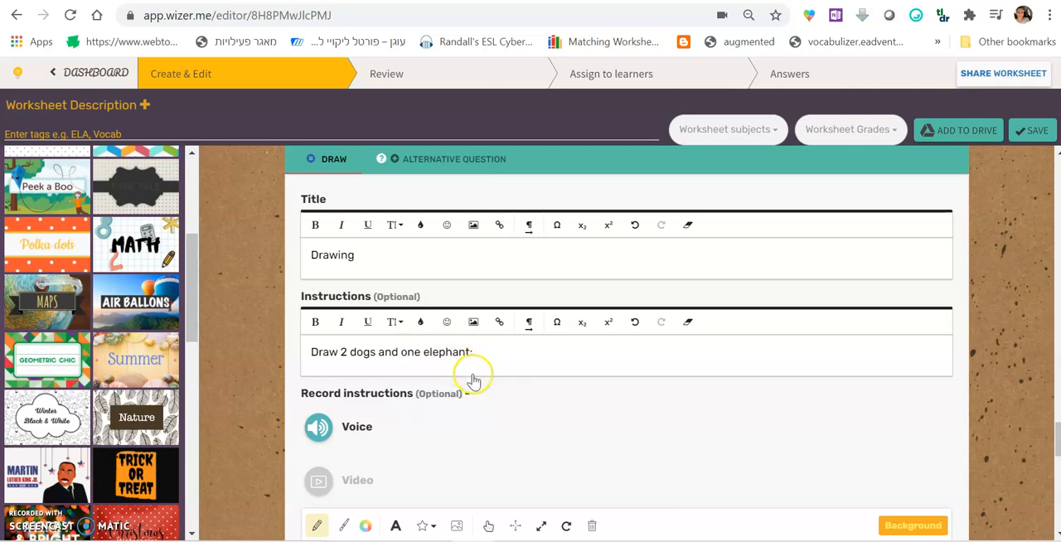
pyautogui.scroll(-3, 469, 379)
pyautogui.scroll(-5, 928, 332)
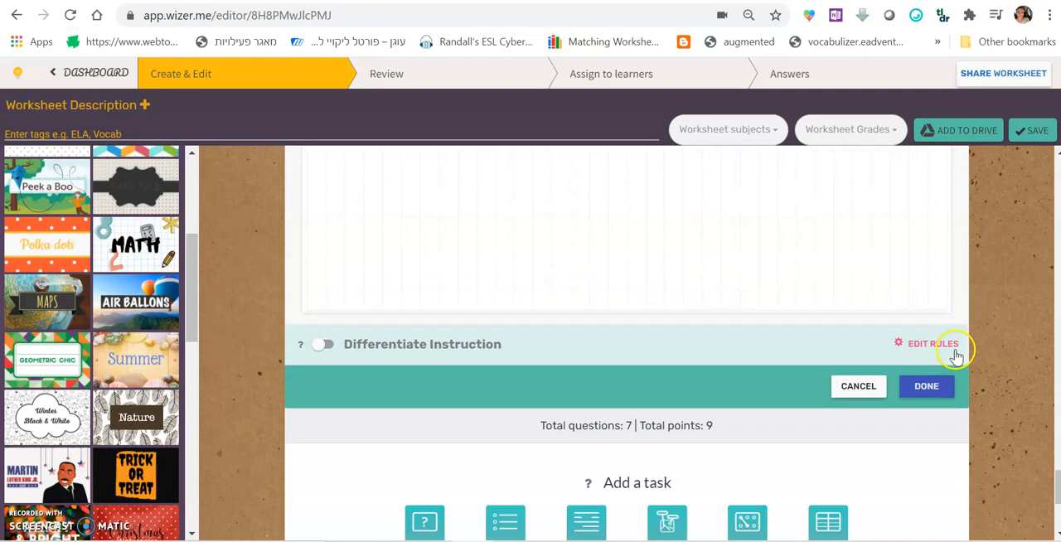
pyautogui.click(925, 357)
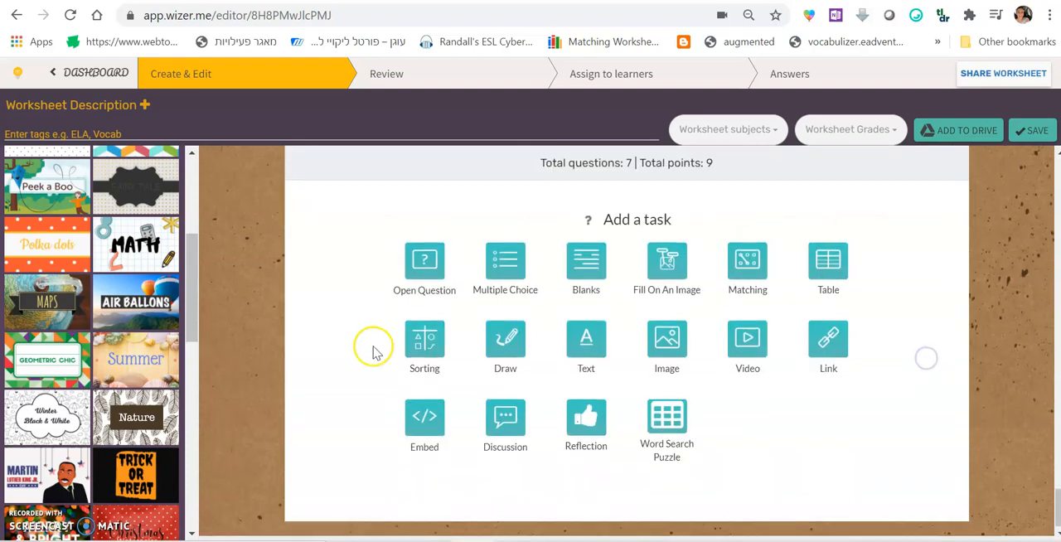
# Review the worksheet's tasks from the drawing task back to the video and down to the end
pyautogui.scroll(10, 372, 351)
pyautogui.scroll(2, 360, 320)
pyautogui.scroll(-8, 352, 355)
pyautogui.scroll(10, 355, 356)
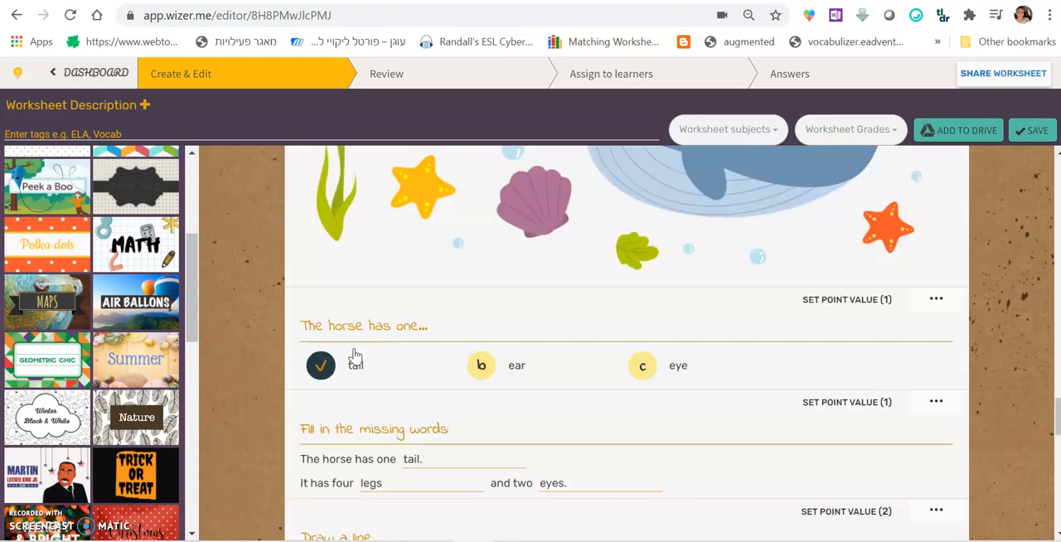
pyautogui.scroll(-10, 355, 355)
pyautogui.scroll(2, 355, 356)
pyautogui.scroll(-1, 354, 357)
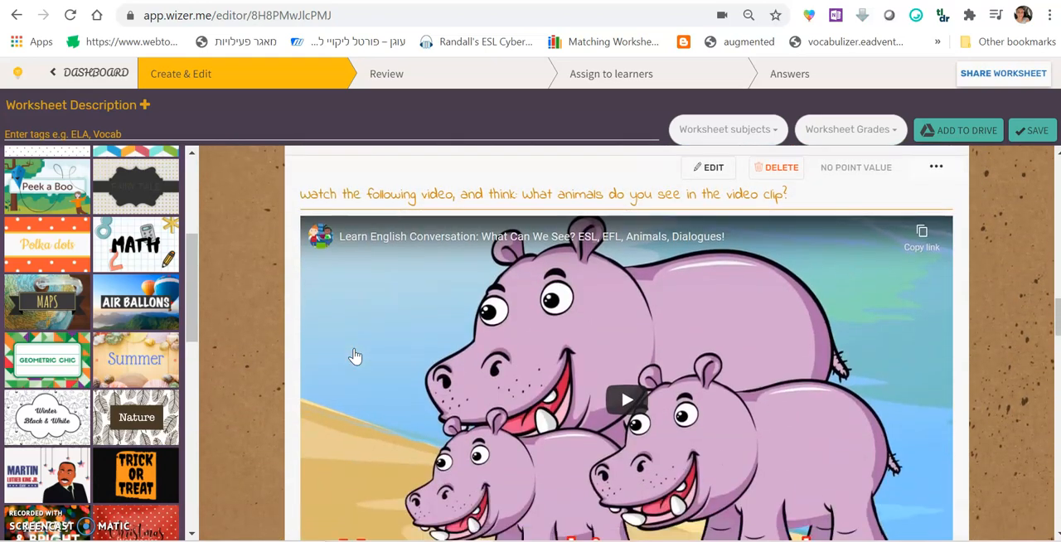
pyautogui.scroll(8, 350, 355)
pyautogui.scroll(-10, 394, 346)
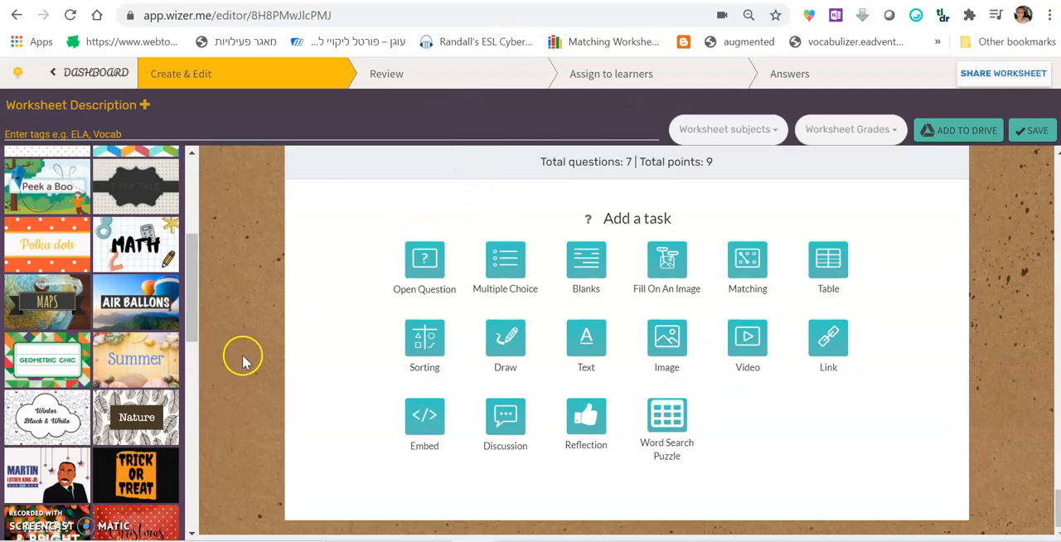
# Add an open question "Record your voice!" asking "What is your favorite animal and why?" with starter sentences for the animal and two adjectives
pyautogui.click(425, 264)
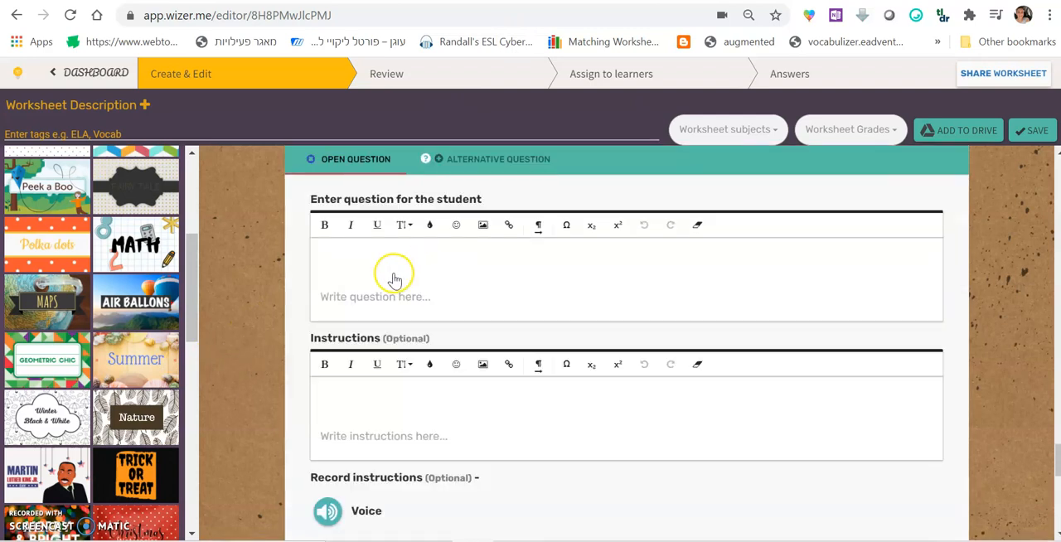
pyautogui.click(394, 278)
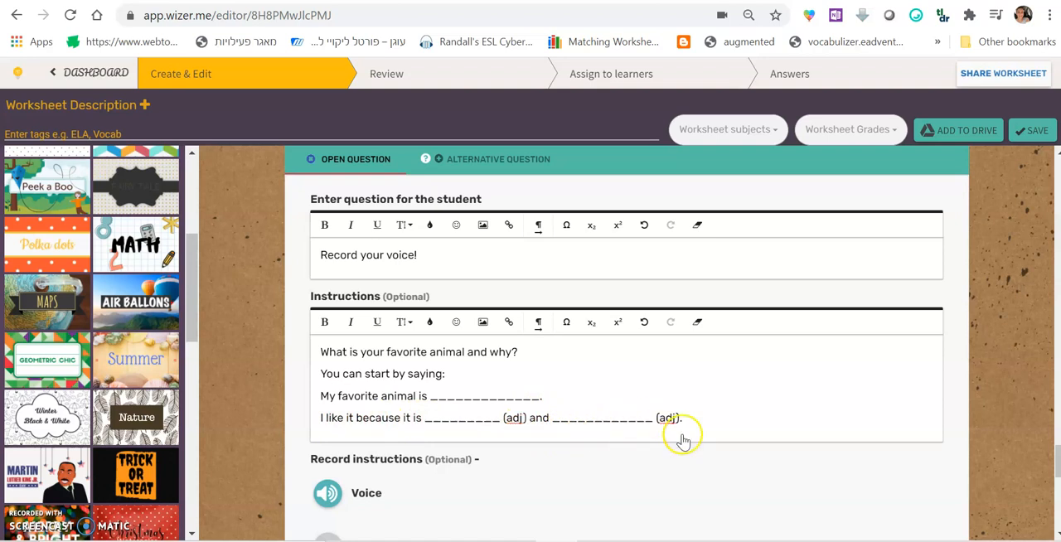
# Append the separate line "Click the record button to record your voice!" to the instructions and finish the open question
pyautogui.press('Return')
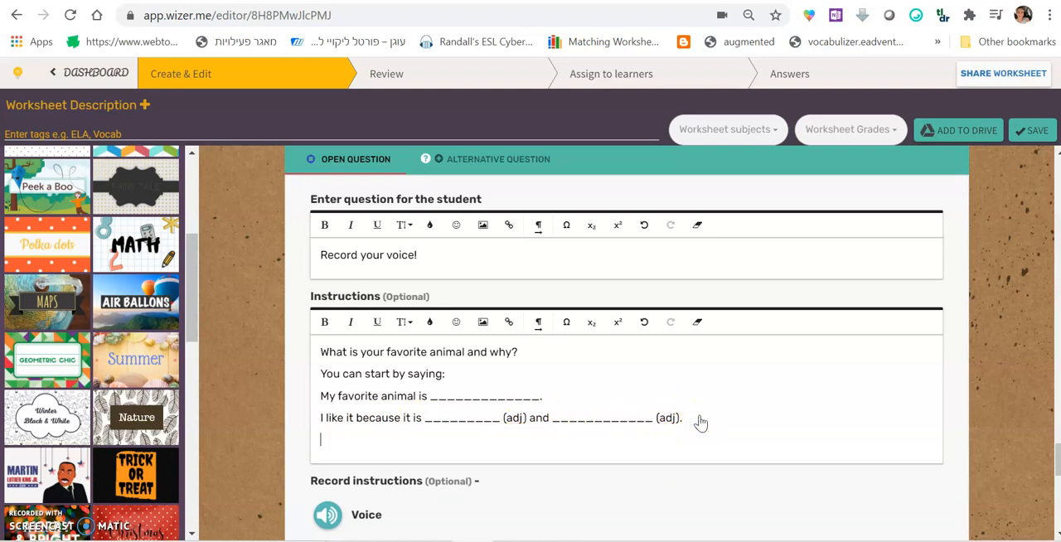
pyautogui.press('Return')
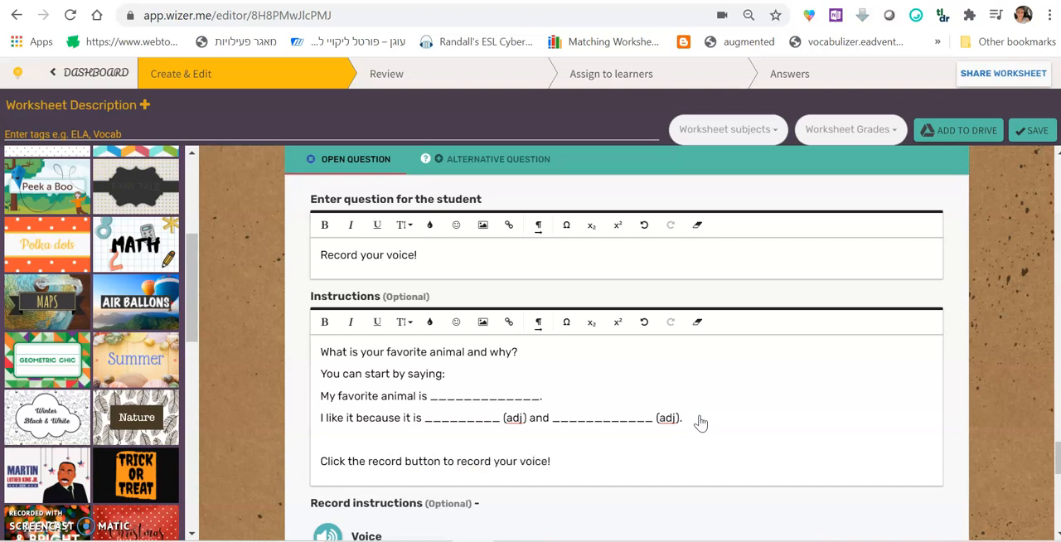
pyautogui.scroll(-2, 395, 439)
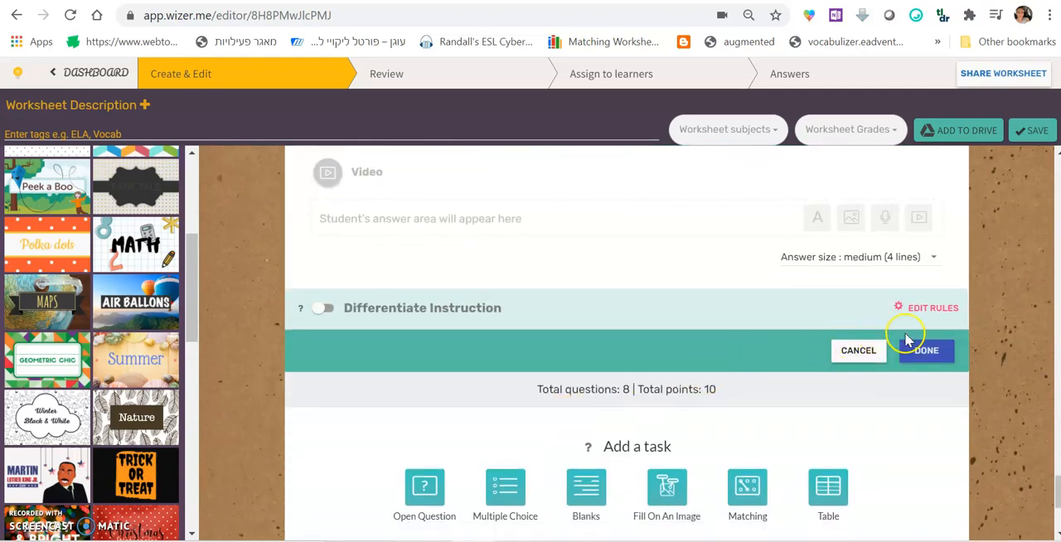
pyautogui.click(922, 355)
# Look over the worksheet from the voice recording question up to the title and try to preview it
pyautogui.scroll(6, 351, 335)
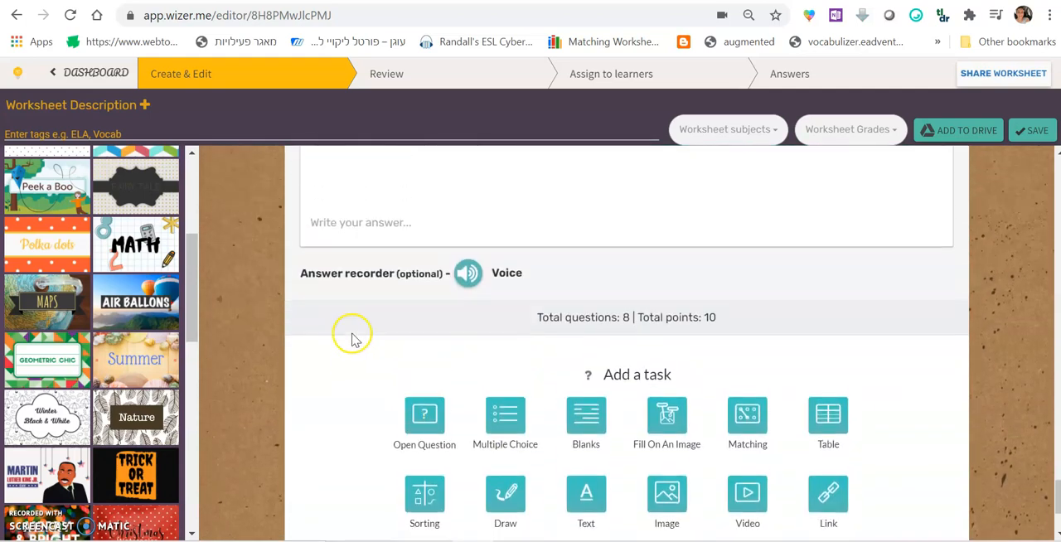
pyautogui.scroll(1, 348, 341)
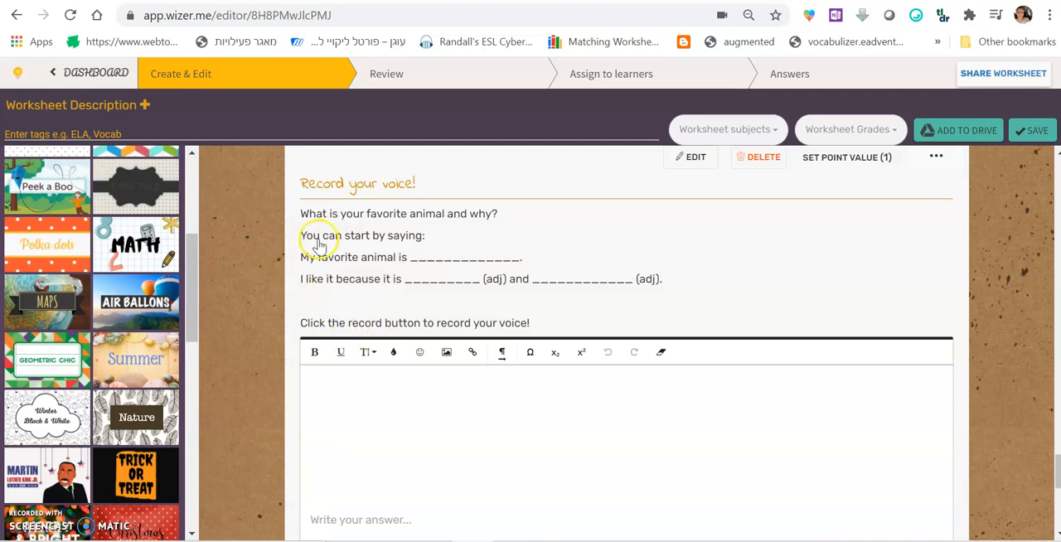
pyautogui.scroll(5, 559, 327)
pyautogui.scroll(-4, 535, 362)
pyautogui.scroll(15, 340, 367)
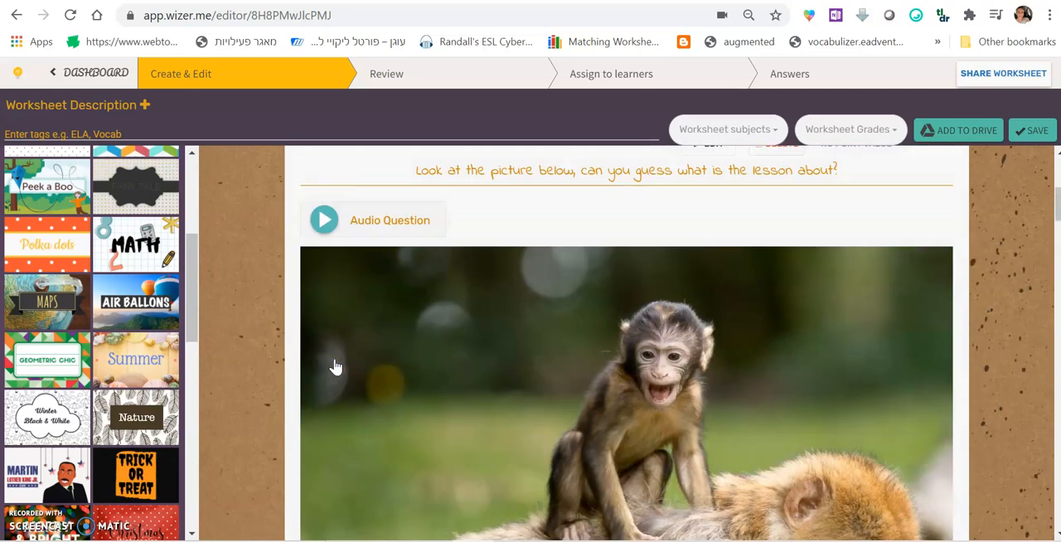
pyautogui.scroll(4, 335, 366)
pyautogui.click(398, 83)
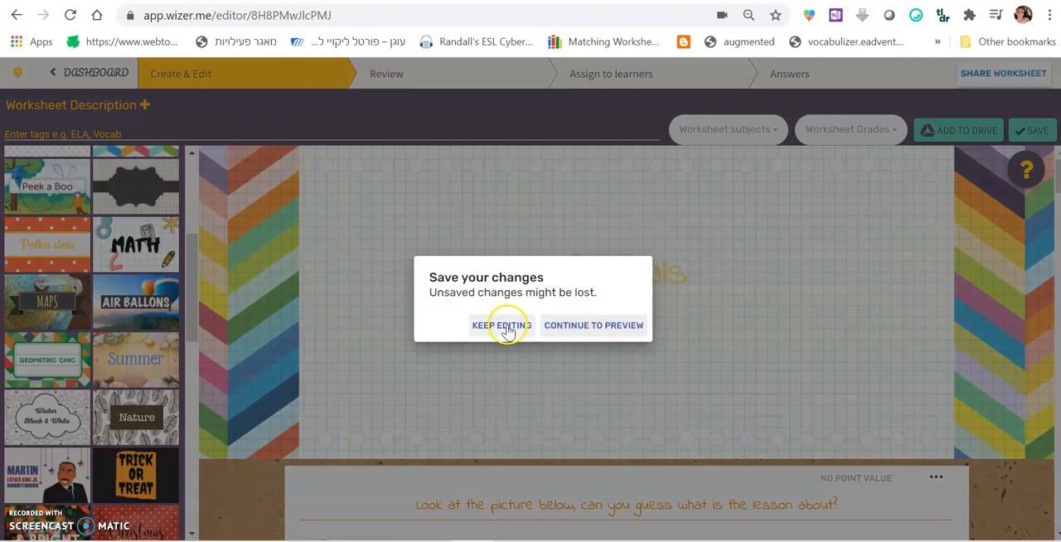
pyautogui.click(502, 325)
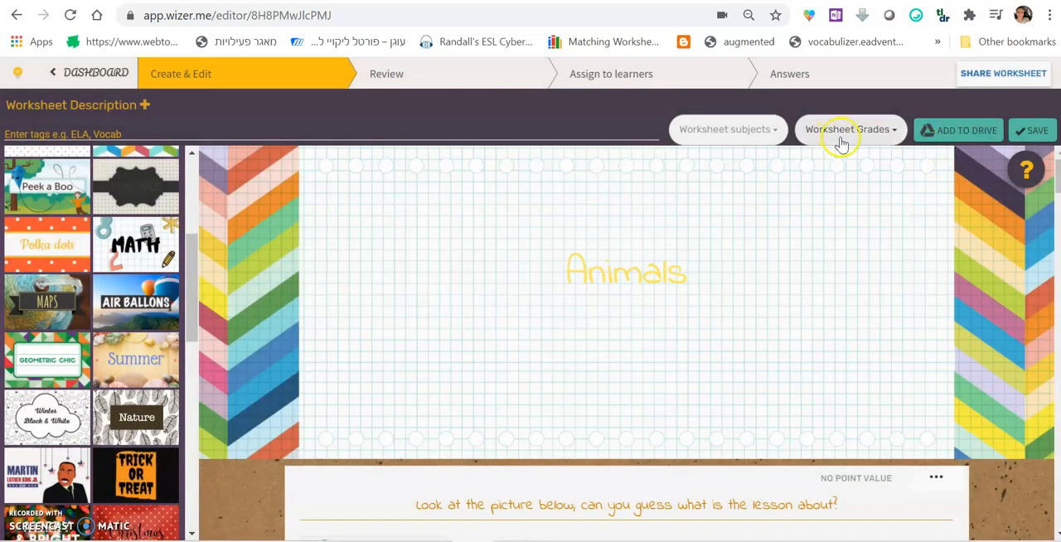
# Set the worksheet grade to 4th Grade and the subjects to ELA and Languages - English, and save the worksheet
pyautogui.click(847, 134)
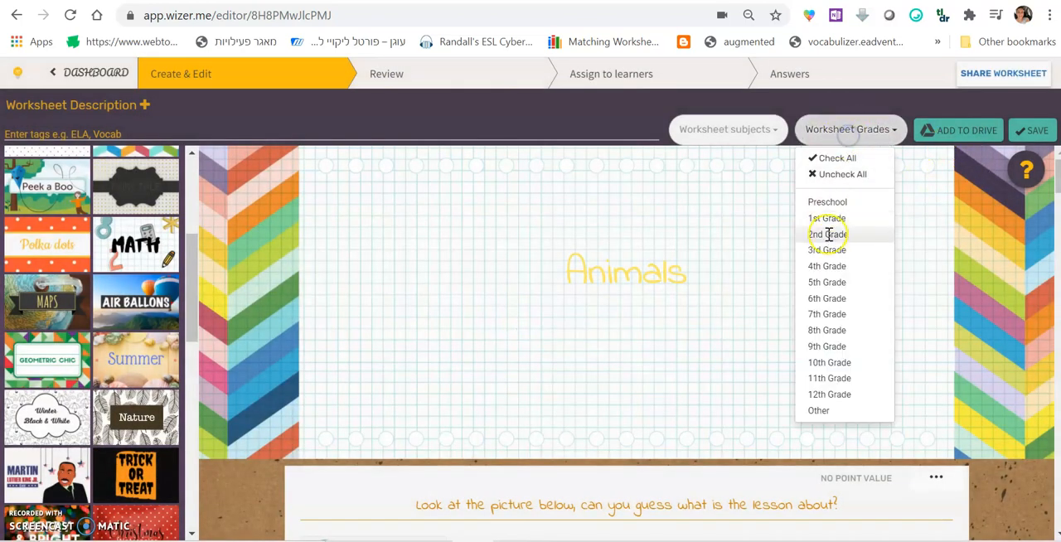
pyautogui.click(829, 266)
pyautogui.click(748, 132)
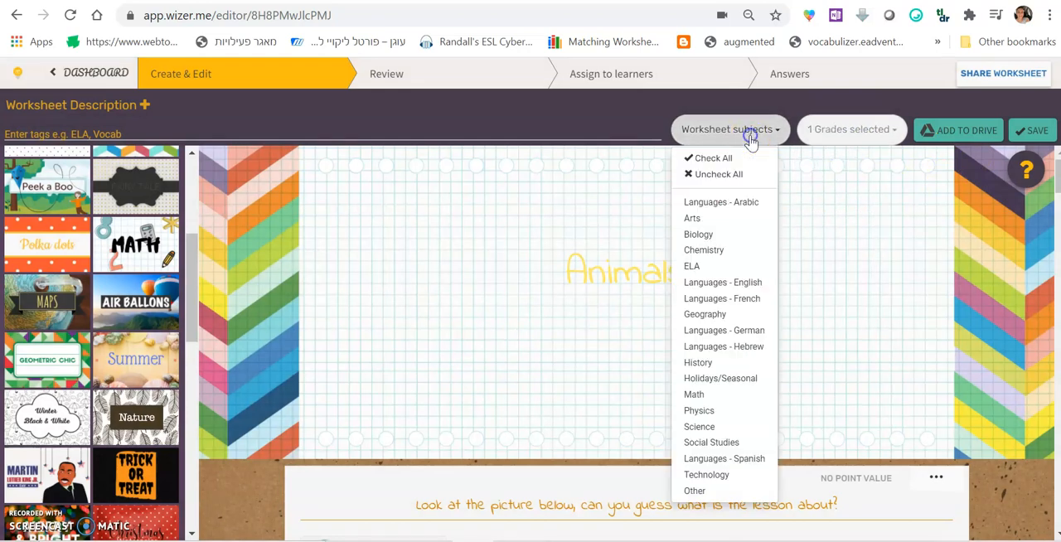
pyautogui.click(710, 266)
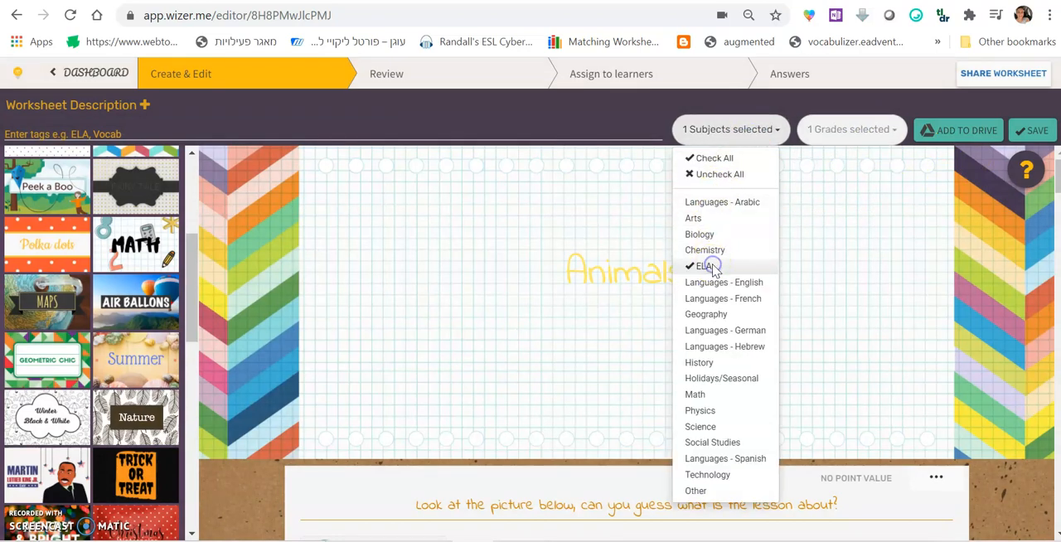
pyautogui.click(749, 282)
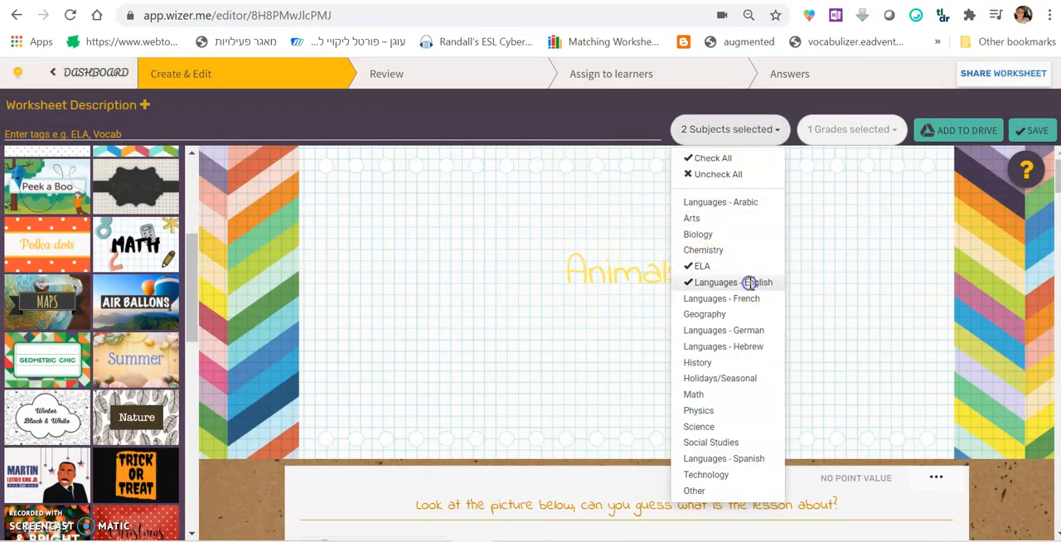
pyautogui.click(1030, 135)
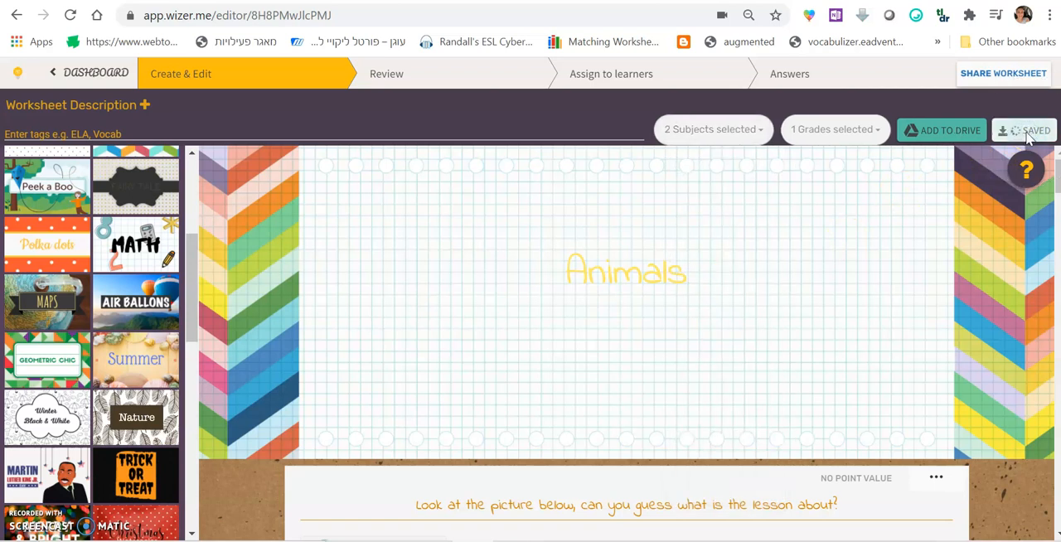
# Open the worksheet in review mode and look through it from the opening picture to the voice recording question
pyautogui.click(459, 90)
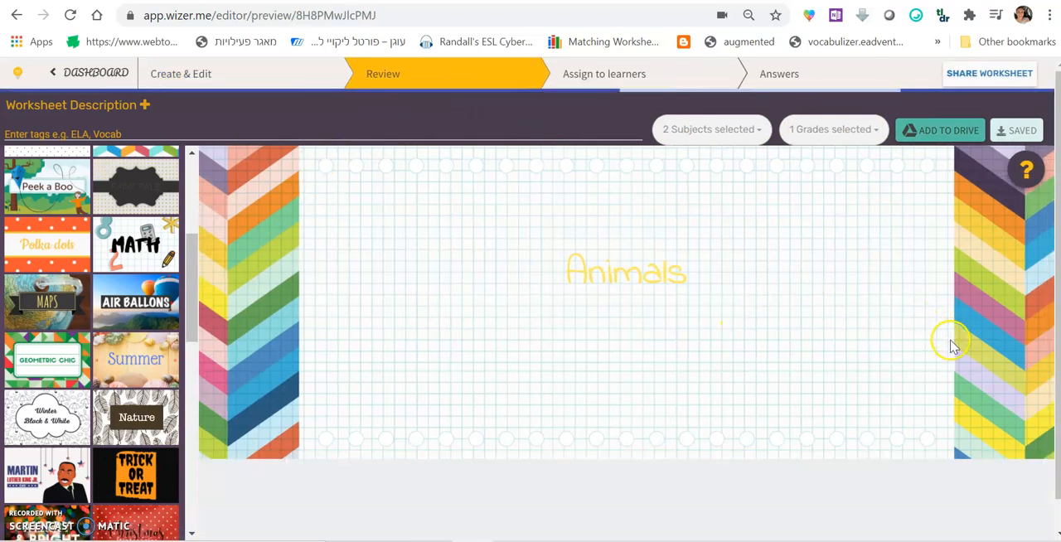
pyautogui.scroll(-15, 302, 360)
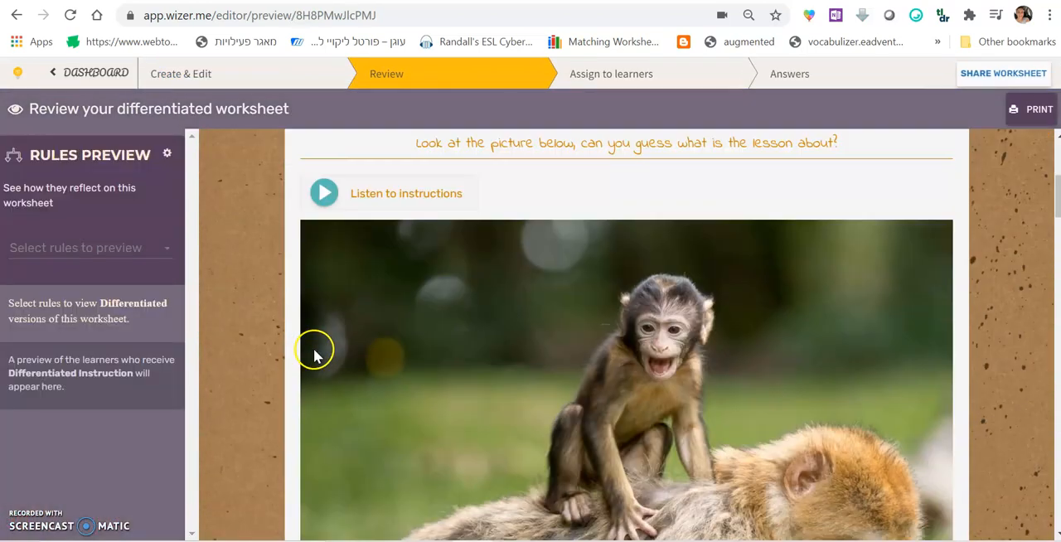
pyautogui.scroll(-20, 308, 356)
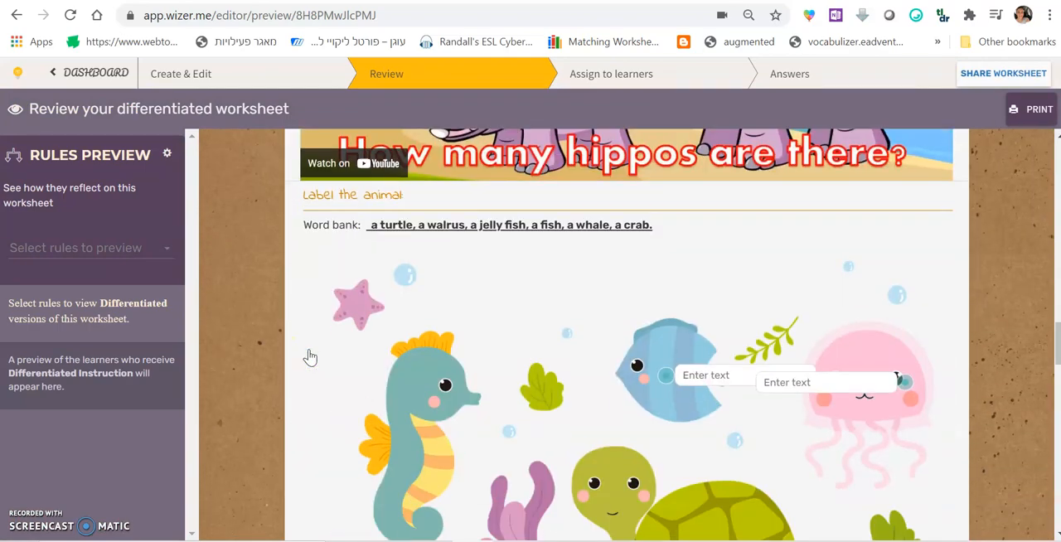
pyautogui.scroll(-4, 309, 357)
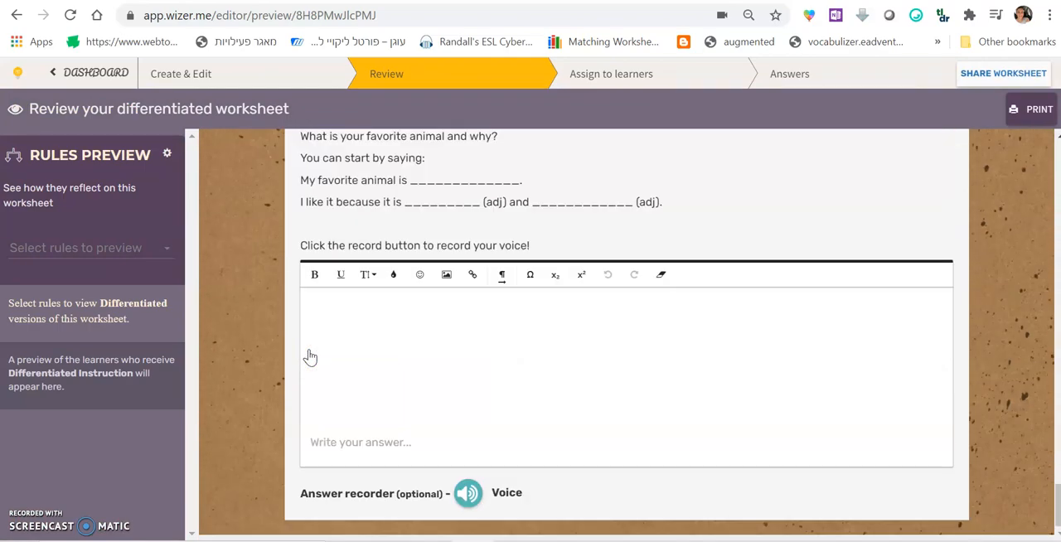
# Return to editing and change the worksheet design to Chevrons with the multicoloured blue, pink and orange cover image
pyautogui.click(216, 82)
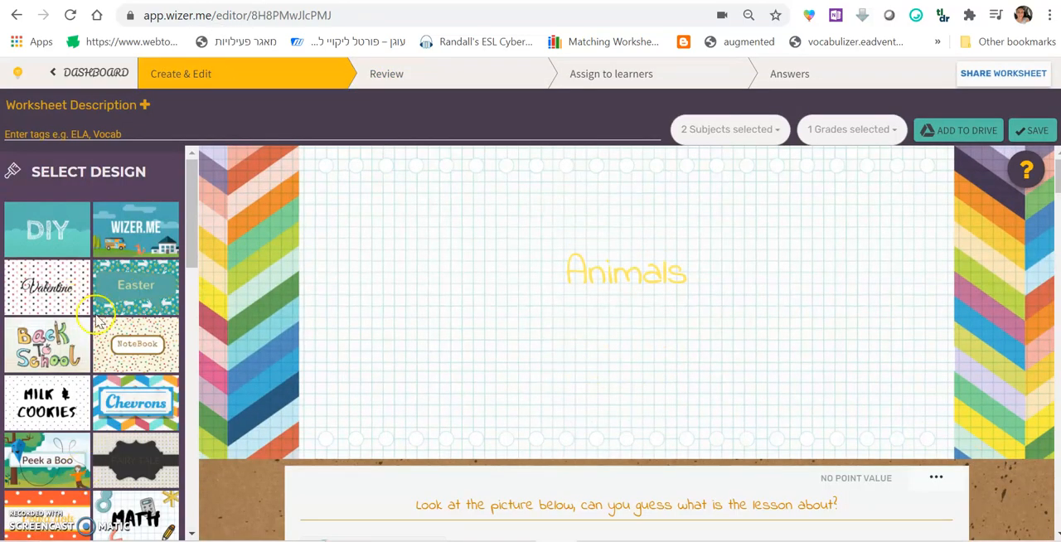
pyautogui.click(126, 410)
pyautogui.click(143, 262)
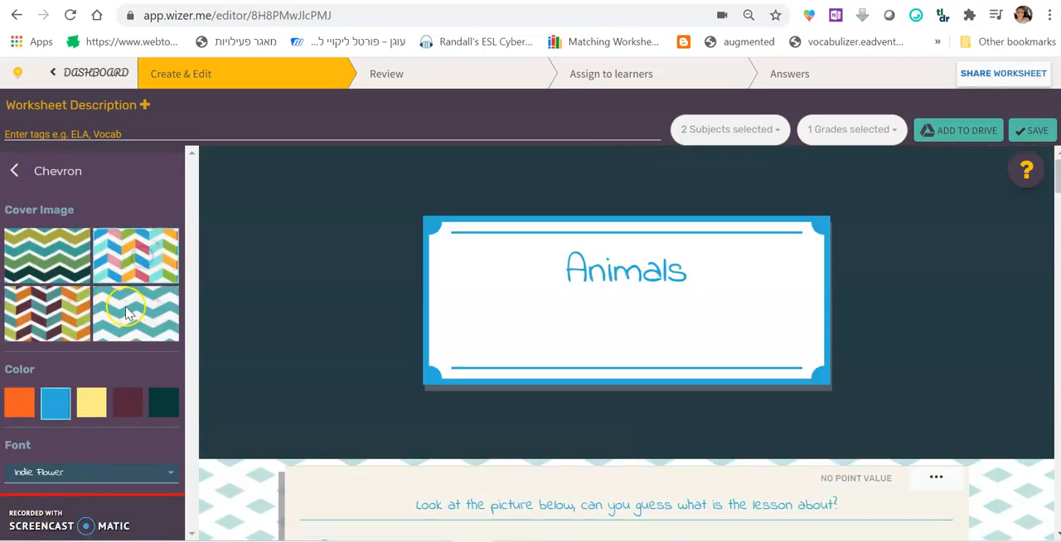
pyautogui.scroll(-6, 338, 407)
pyautogui.scroll(-10, 266, 428)
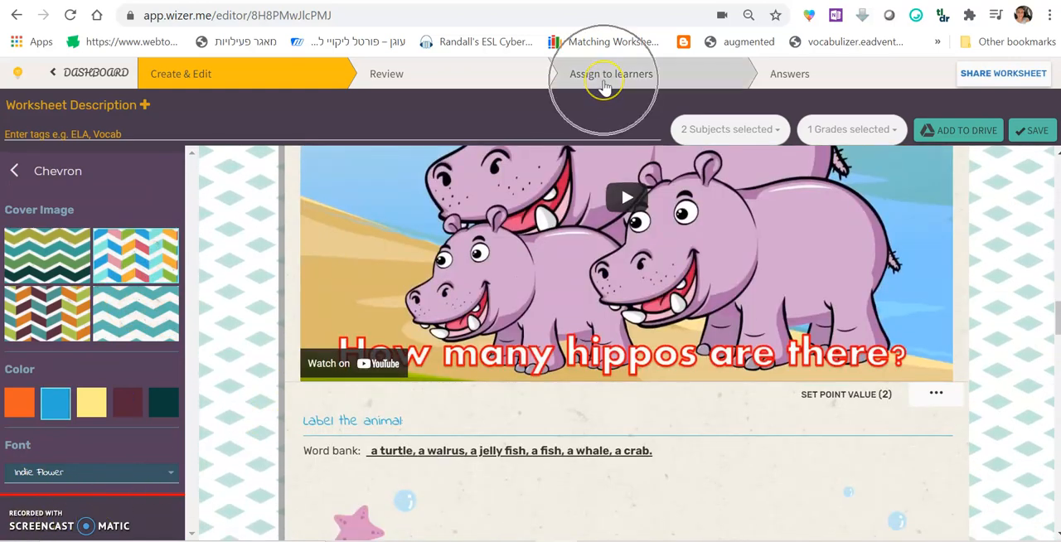
# Create a link assignment for the learners with automatic feedback turned on and the worksheet published to the gallery as public
pyautogui.click(604, 85)
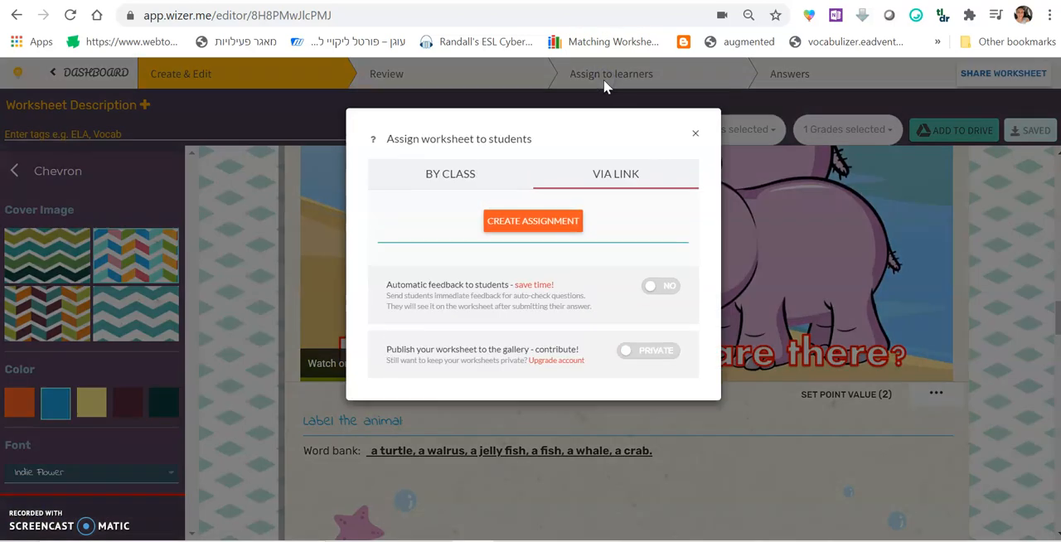
pyautogui.click(602, 181)
pyautogui.click(622, 355)
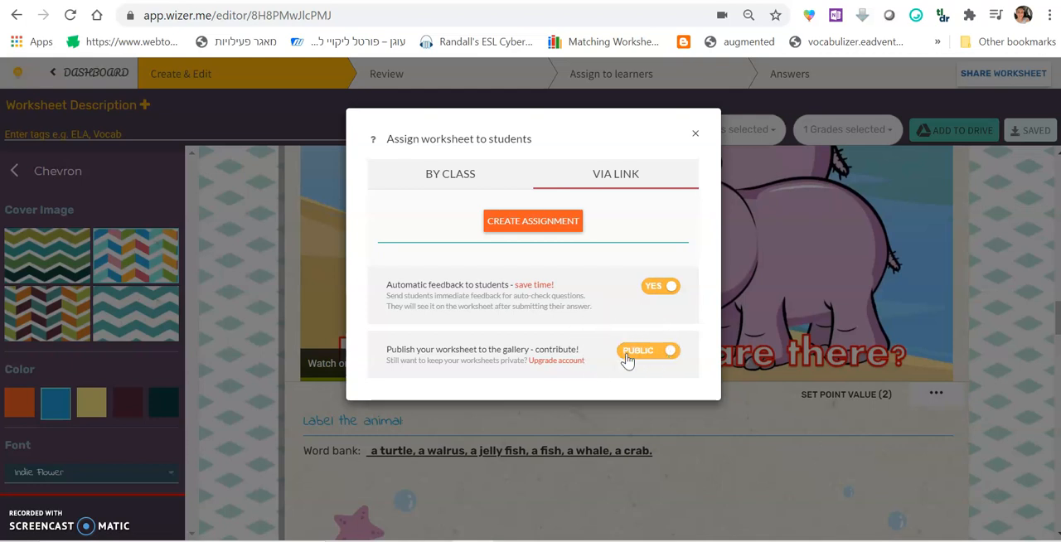
pyautogui.click(535, 223)
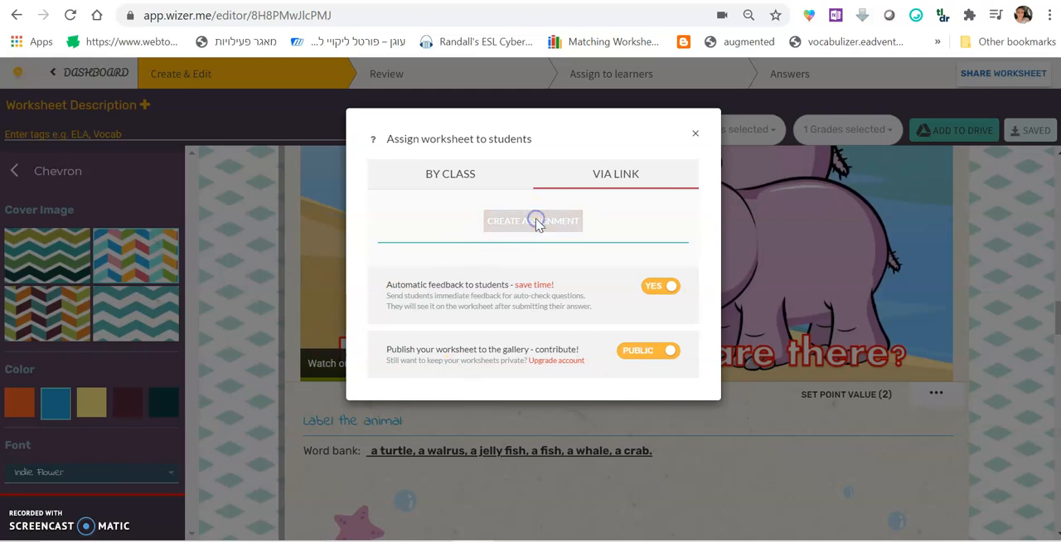
# Copy the URL for sharing the new untitled assignment with students
pyautogui.click(516, 250)
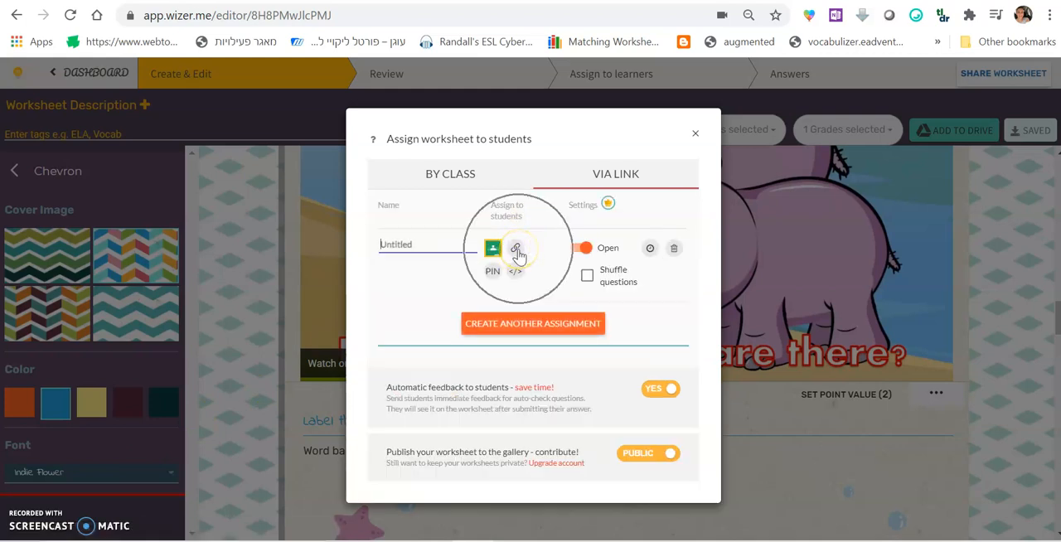
pyautogui.click(516, 251)
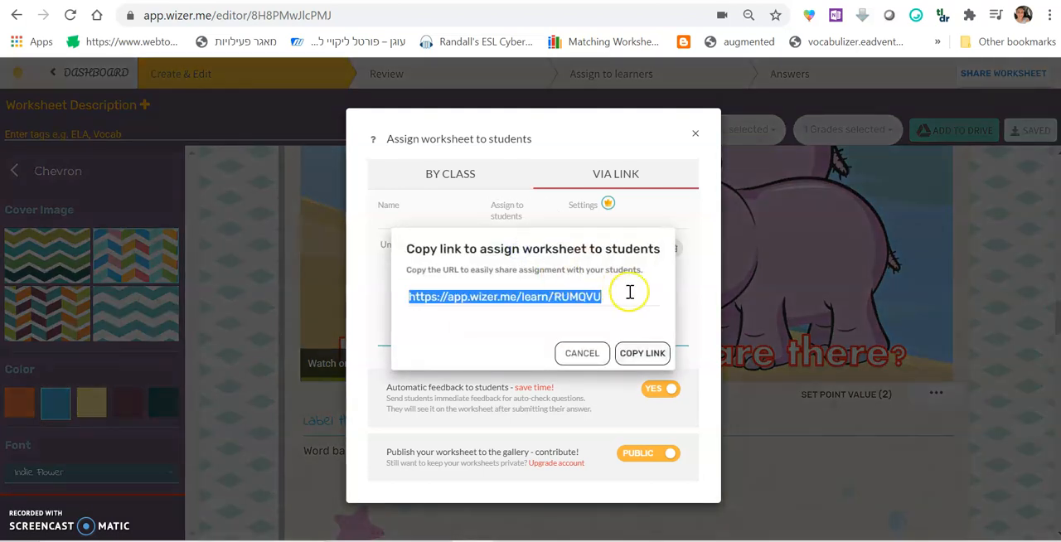
pyautogui.rightClick(553, 300)
pyautogui.click(582, 311)
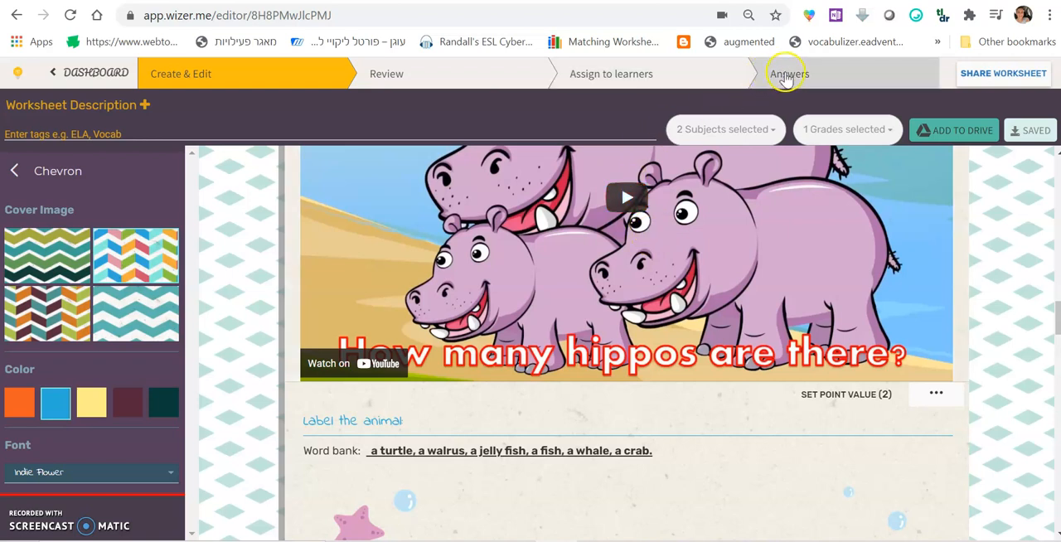
# Leave the assignment settings and open the worksheet's learner answers
pyautogui.click(796, 80)
pyautogui.click(795, 81)
pyautogui.click(623, 114)
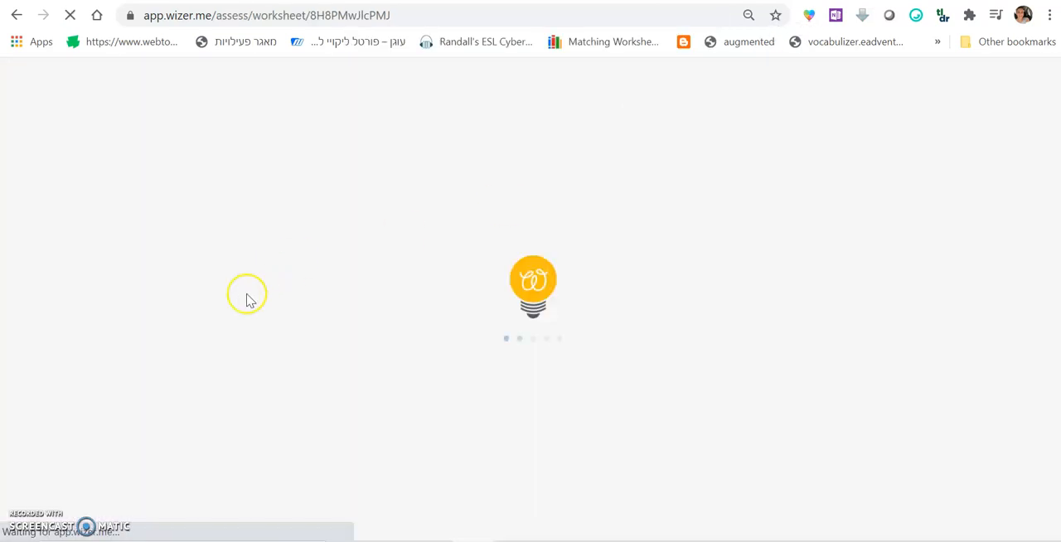
# Look over the student version of the Animals worksheet at the assignment link, from the title to the drawing task
pyautogui.scroll(-7, 836, 350)
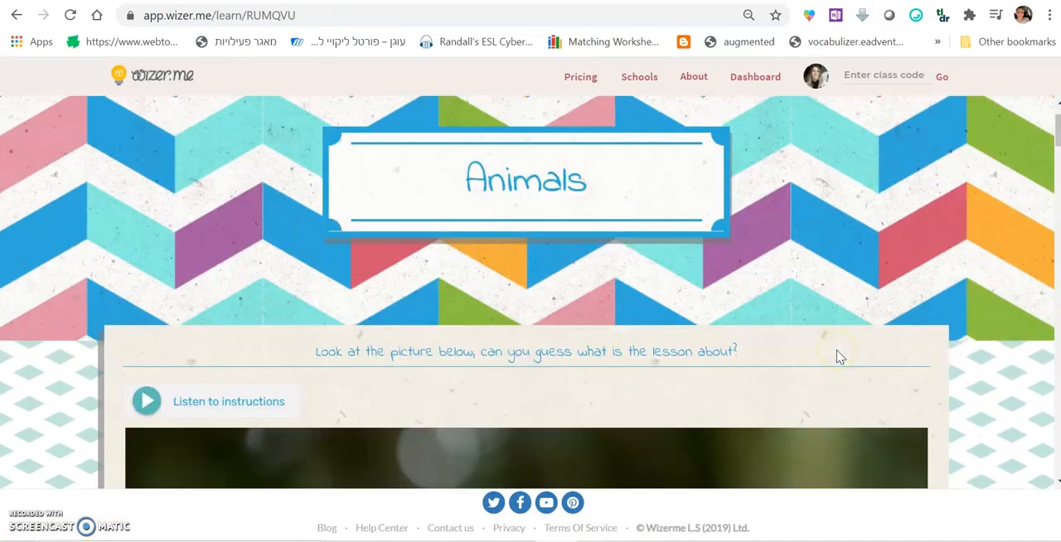
pyautogui.scroll(-10, 837, 352)
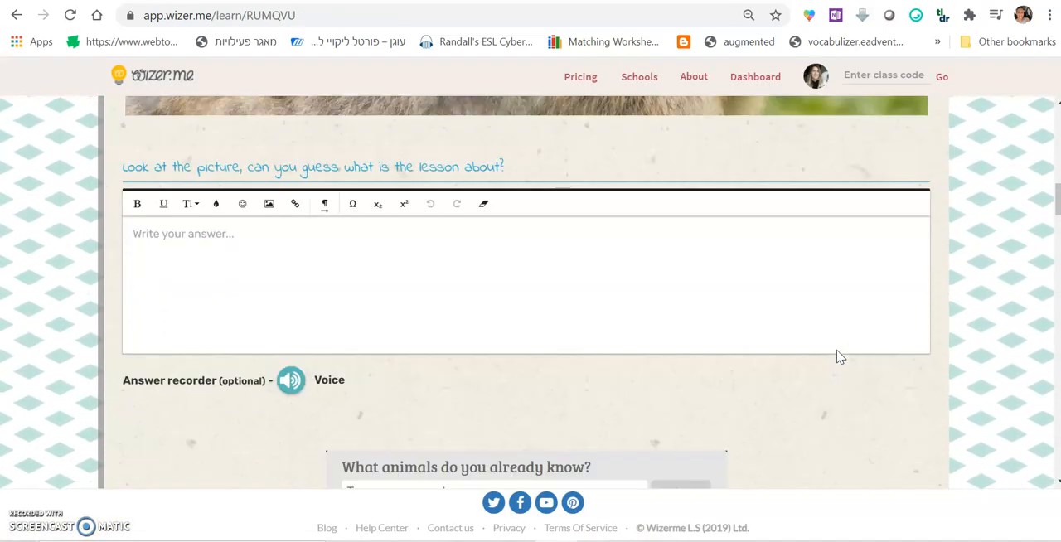
pyautogui.scroll(-10, 836, 357)
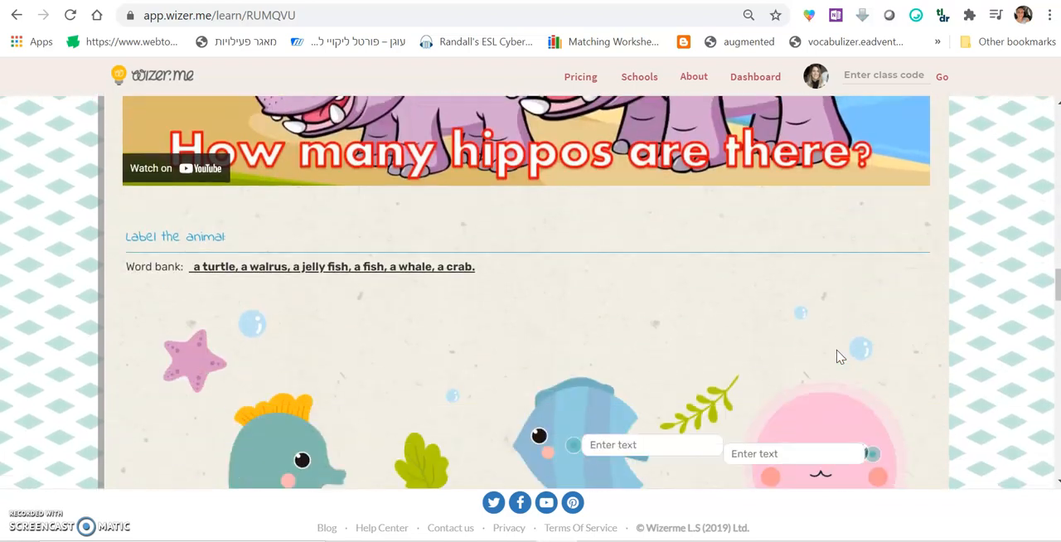
pyautogui.scroll(-10, 836, 358)
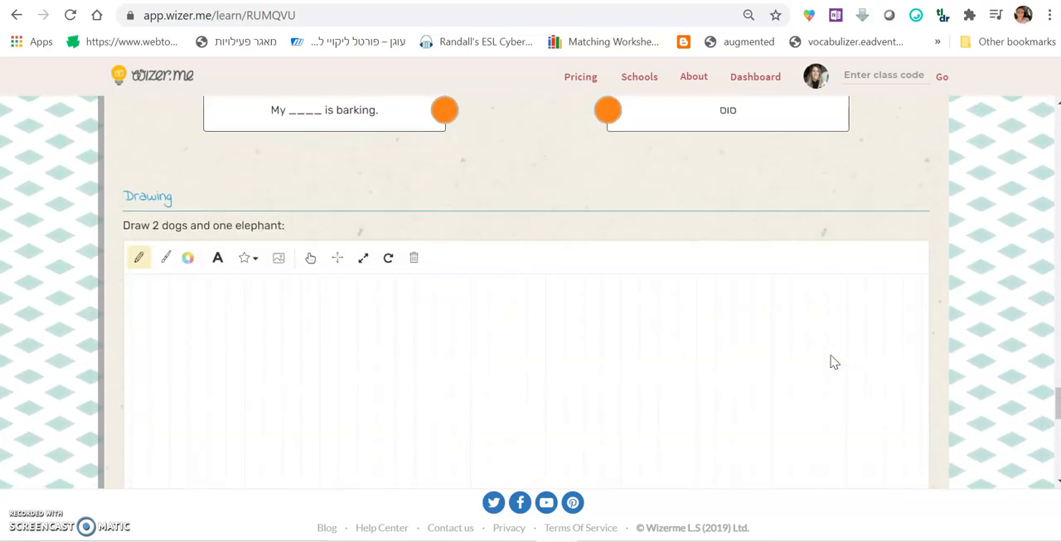